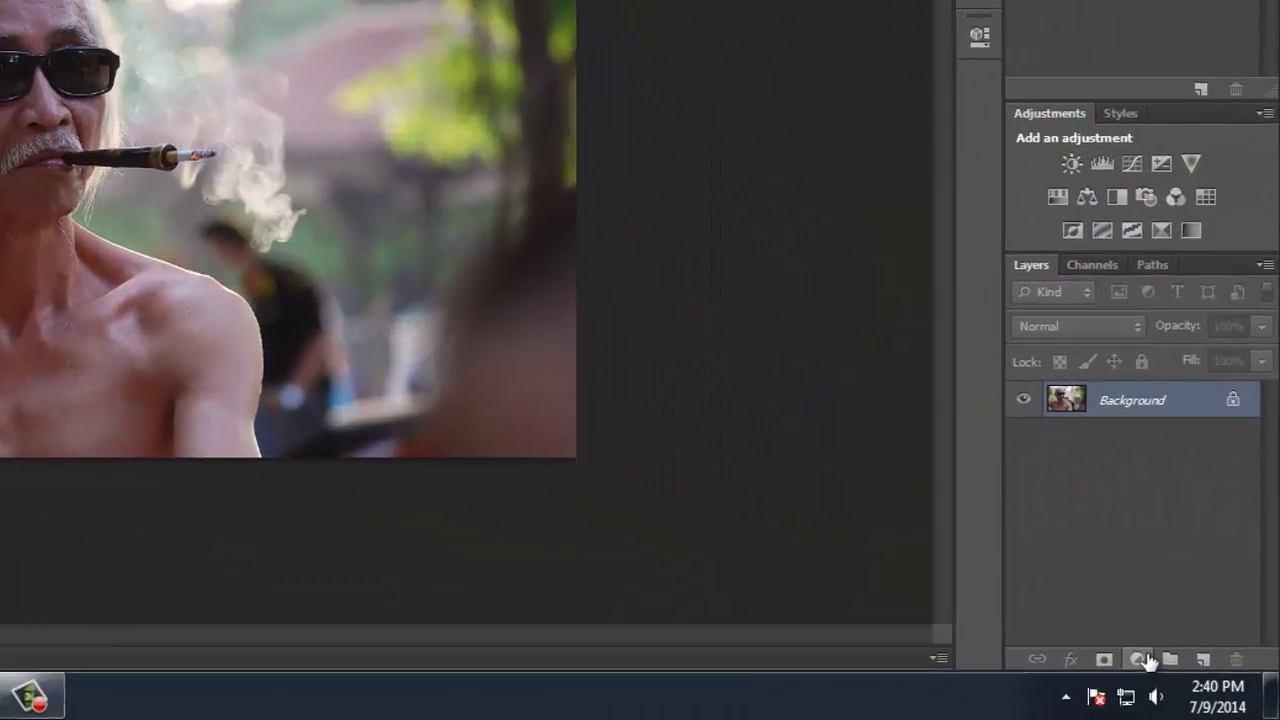
# - Add a Curves 1 layer with an upward-bent RGB curve, then invert its mask to black
pyautogui.click(1140, 659)
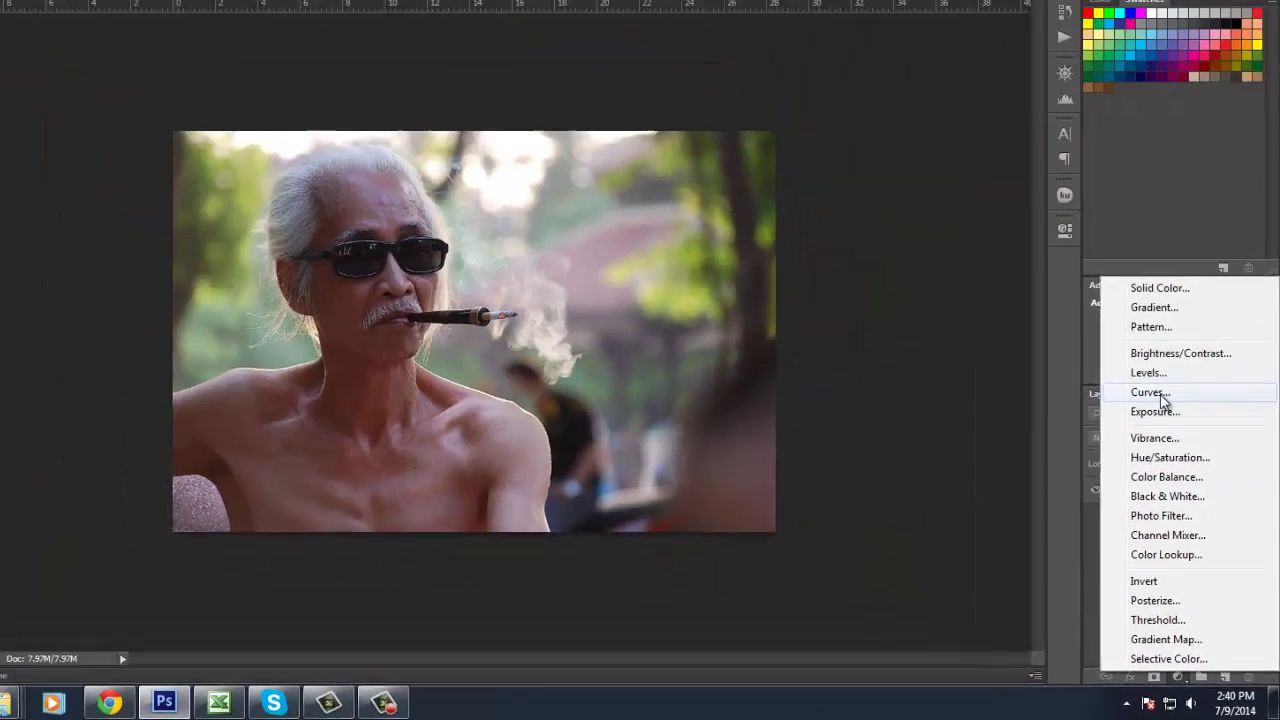
pyautogui.click(1150, 392)
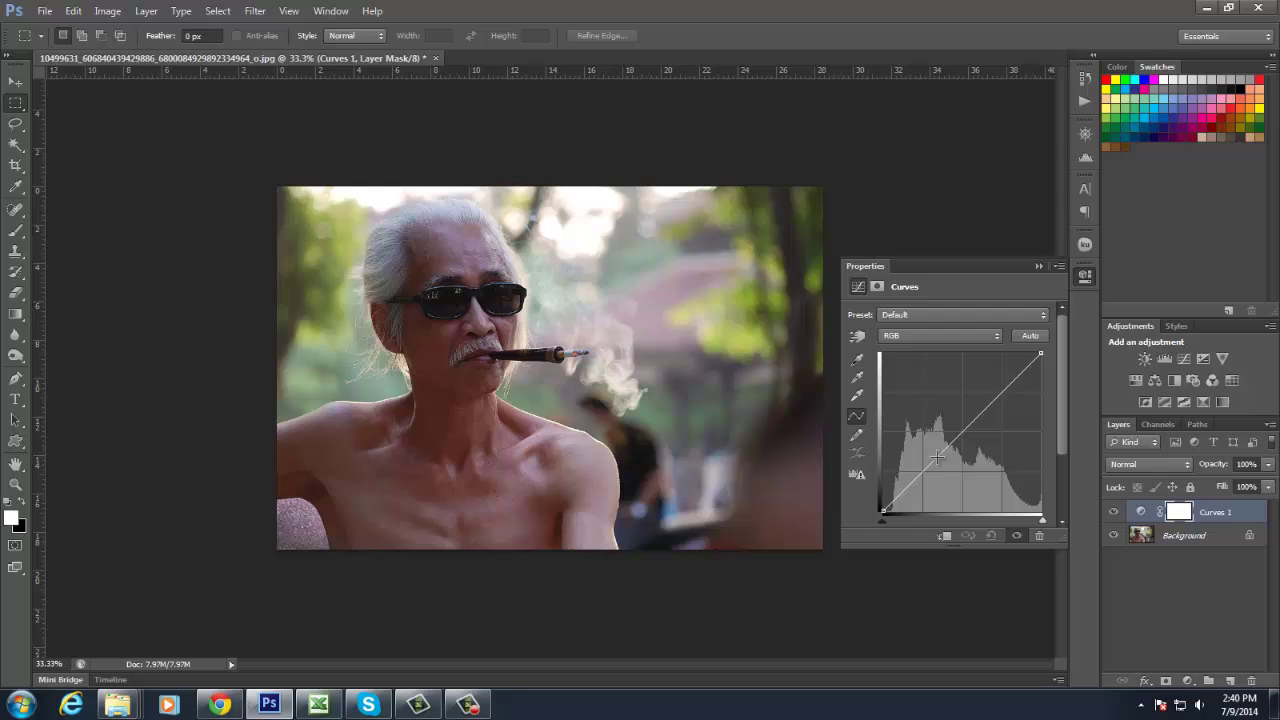
pyautogui.moveTo(937, 456); pyautogui.dragTo(922, 447)
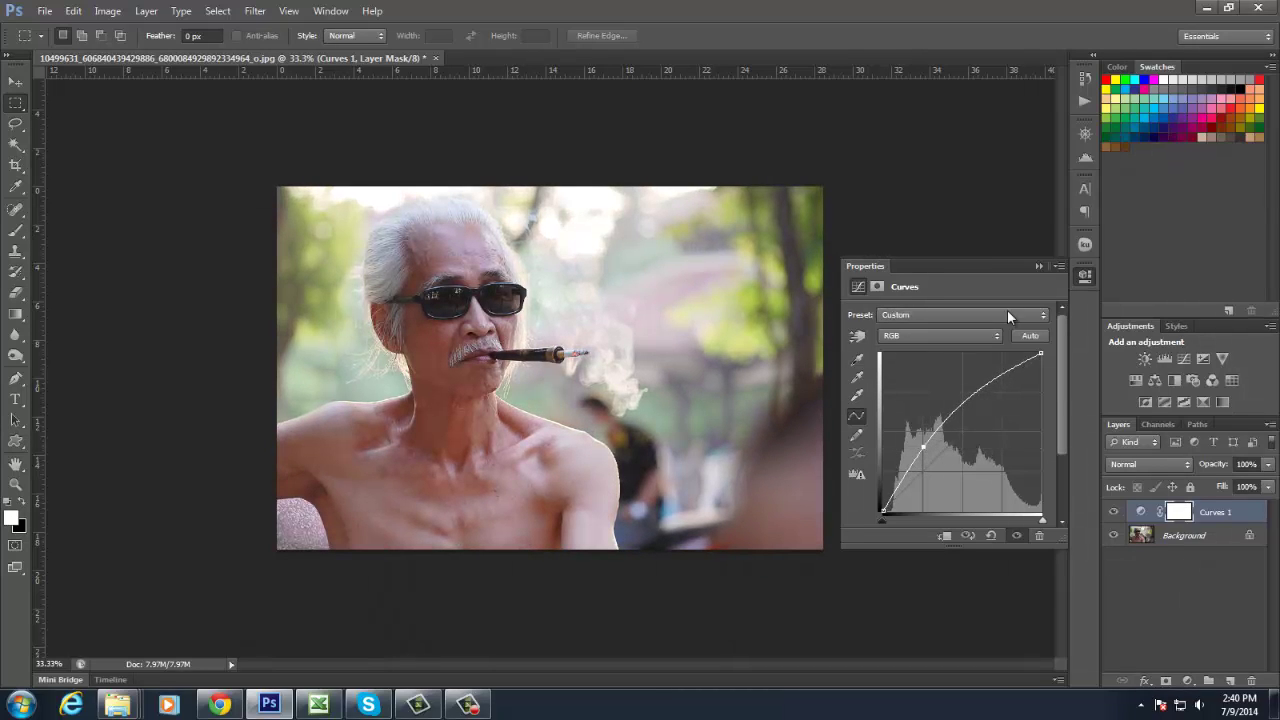
pyautogui.click(1038, 266)
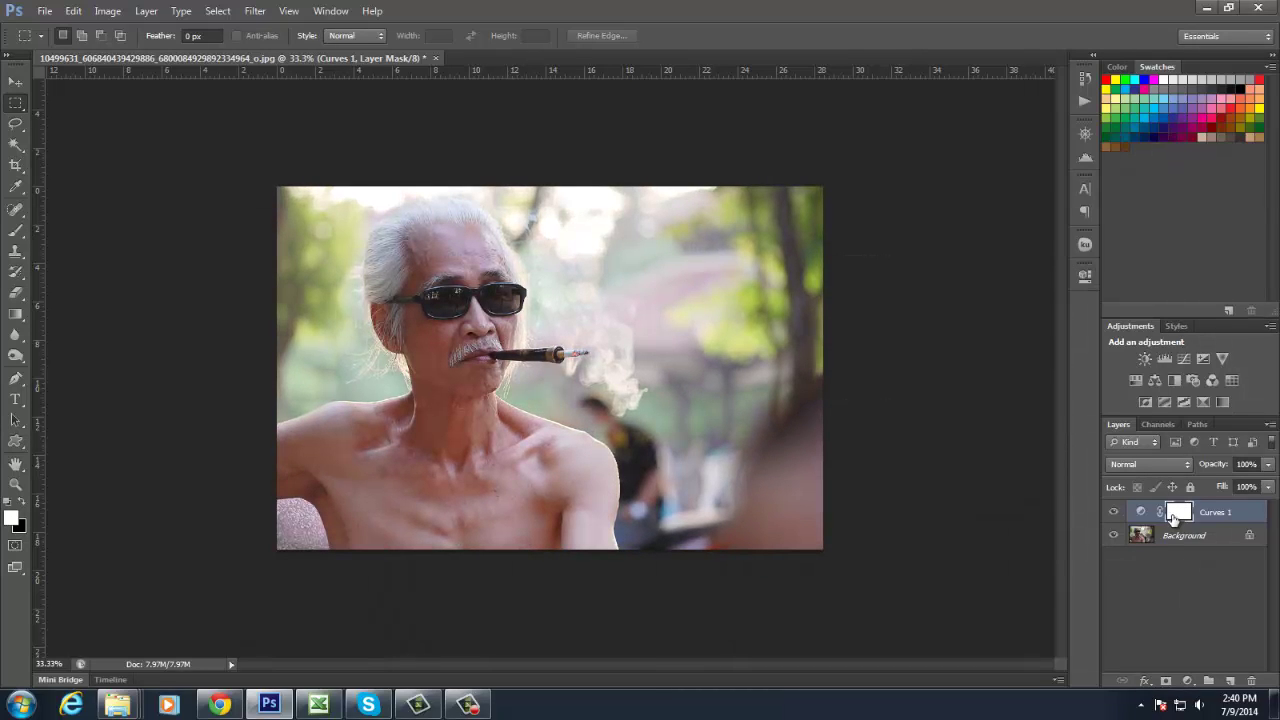
pyautogui.hotkey('ctrl', 'i')
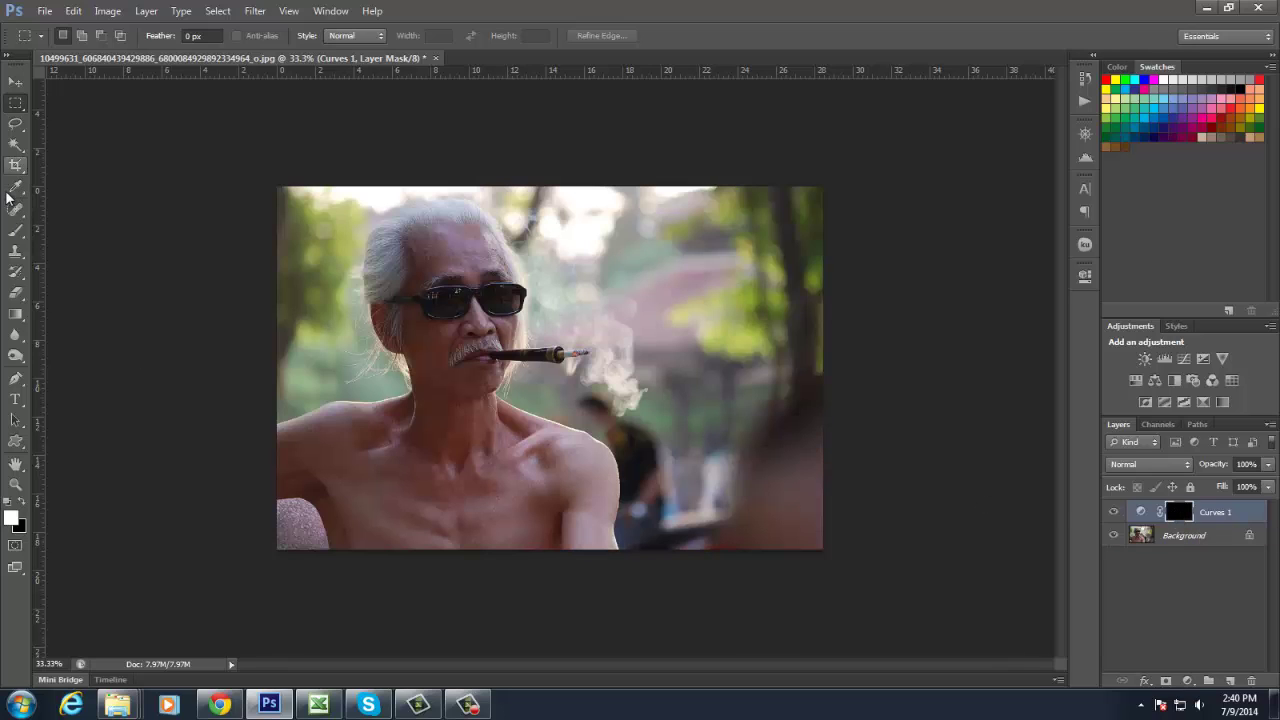
# - With a ~278 px brush at 35% opacity, paint the Curves 1 mask over face, neck, chest and shoulder
pyautogui.click(16, 232)
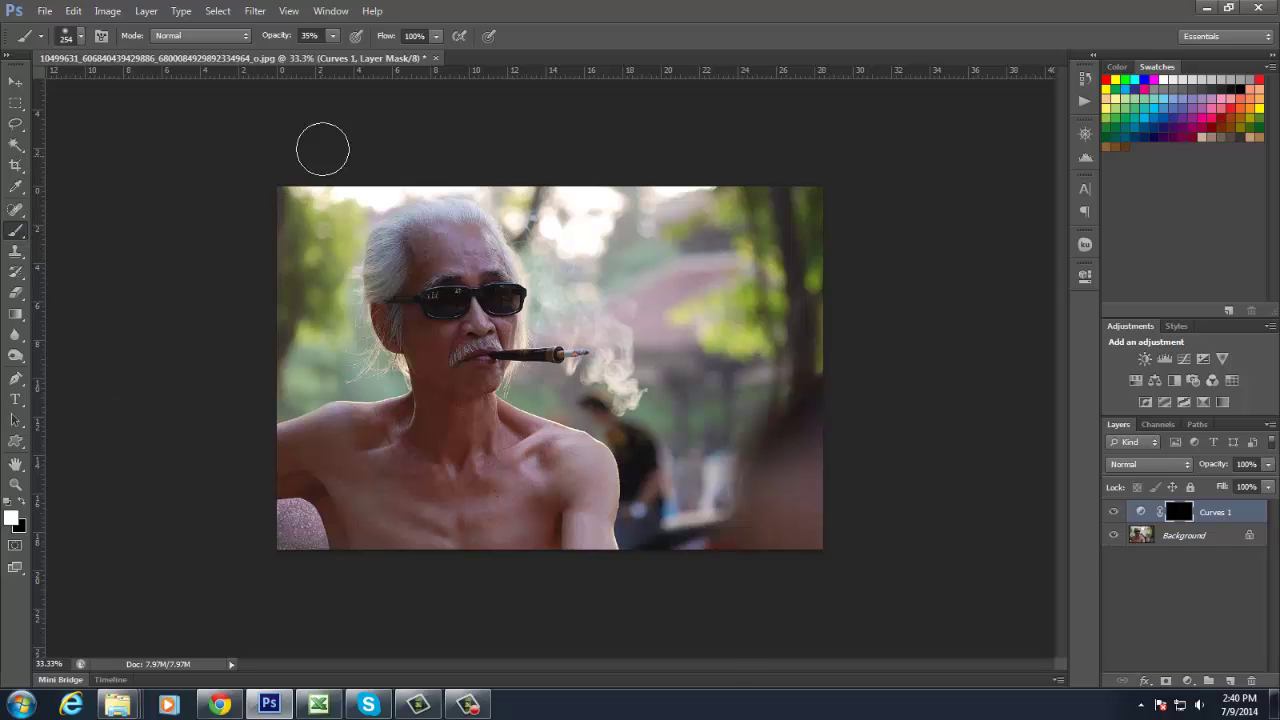
pyautogui.click(274, 37)
pyautogui.write('3')
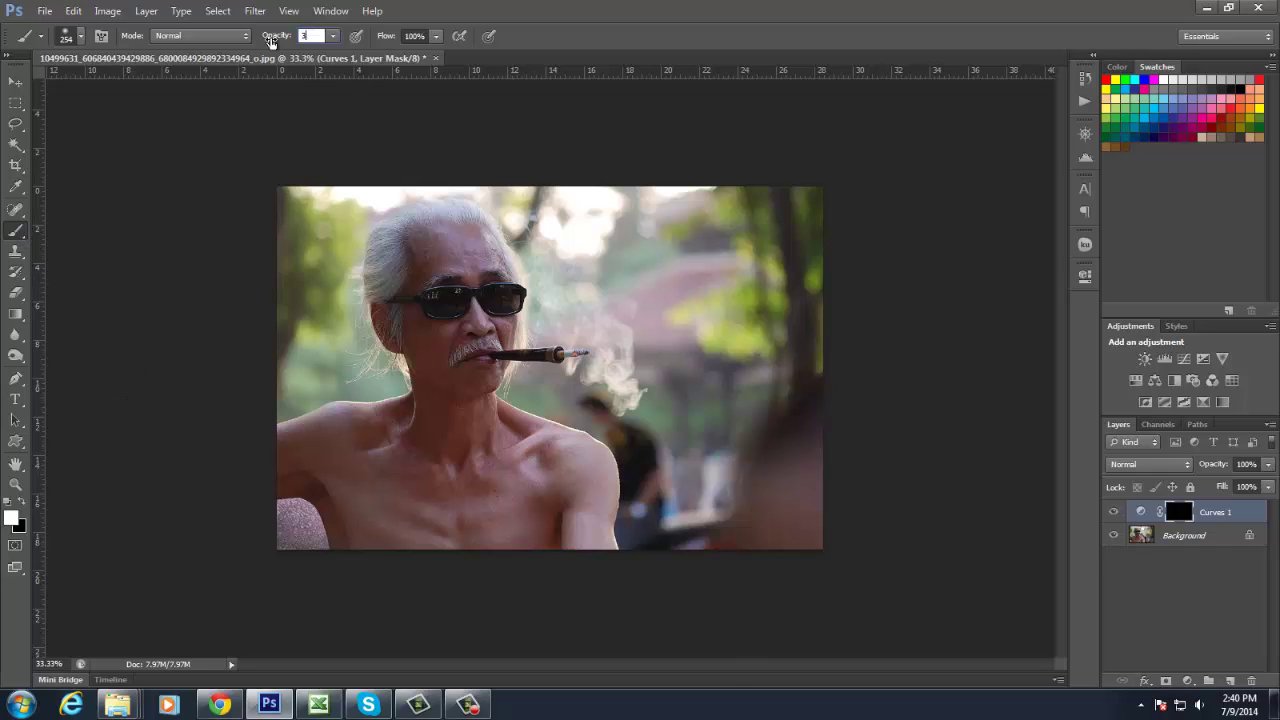
pyautogui.write('5')
pyautogui.press('Return')
pyautogui.keyDown('alt'); pyautogui.rightClick(458, 347); pyautogui.keyUp('alt')
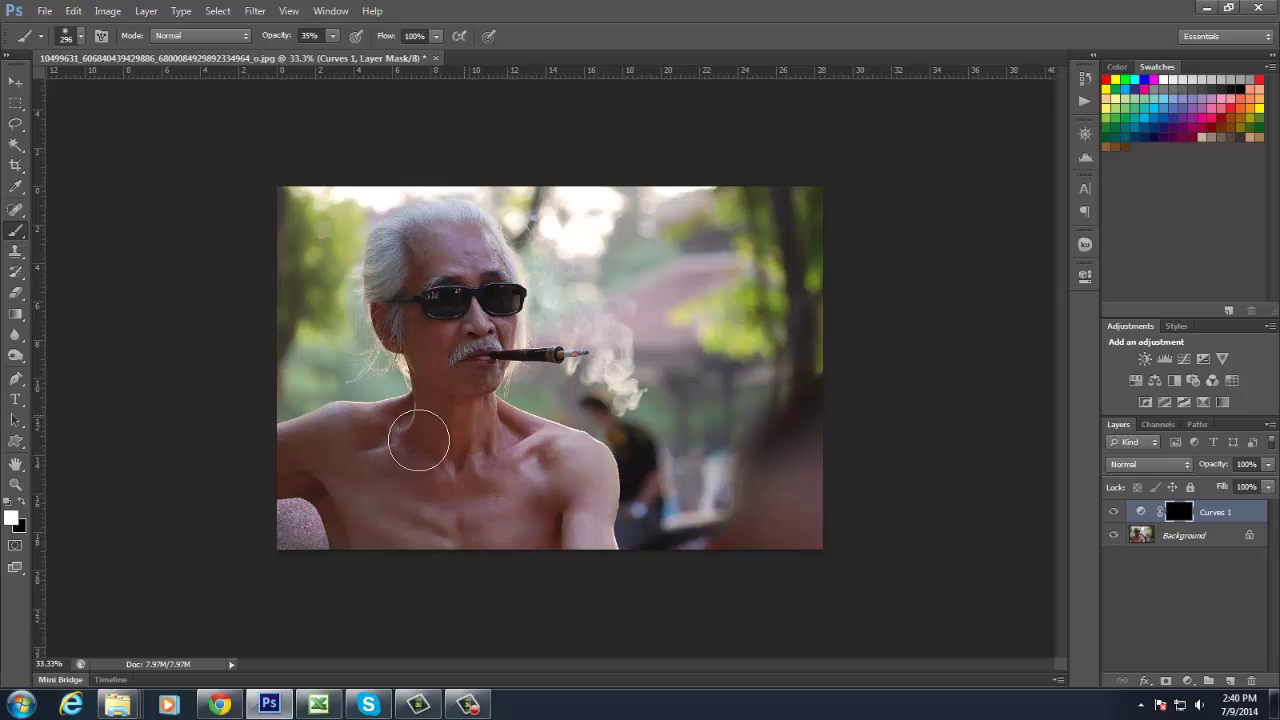
pyautogui.moveTo(425, 440)
pyautogui.mouseDown()
pyautogui.moveTo(466, 434)
pyautogui.moveTo(448, 323)
pyautogui.moveTo(423, 326)
pyautogui.moveTo(433, 437)
pyautogui.moveTo(394, 420)
pyautogui.moveTo(451, 371)
pyautogui.mouseUp()
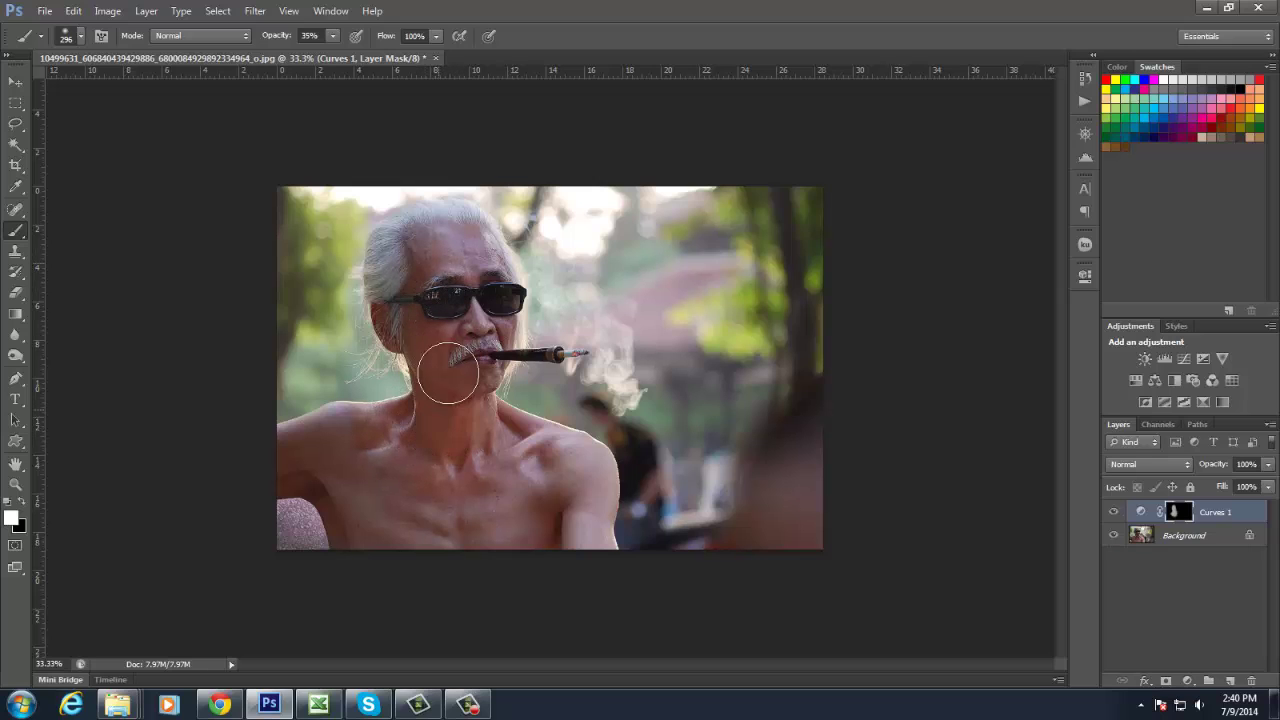
pyautogui.moveTo(451, 437); pyautogui.dragTo(423, 463)
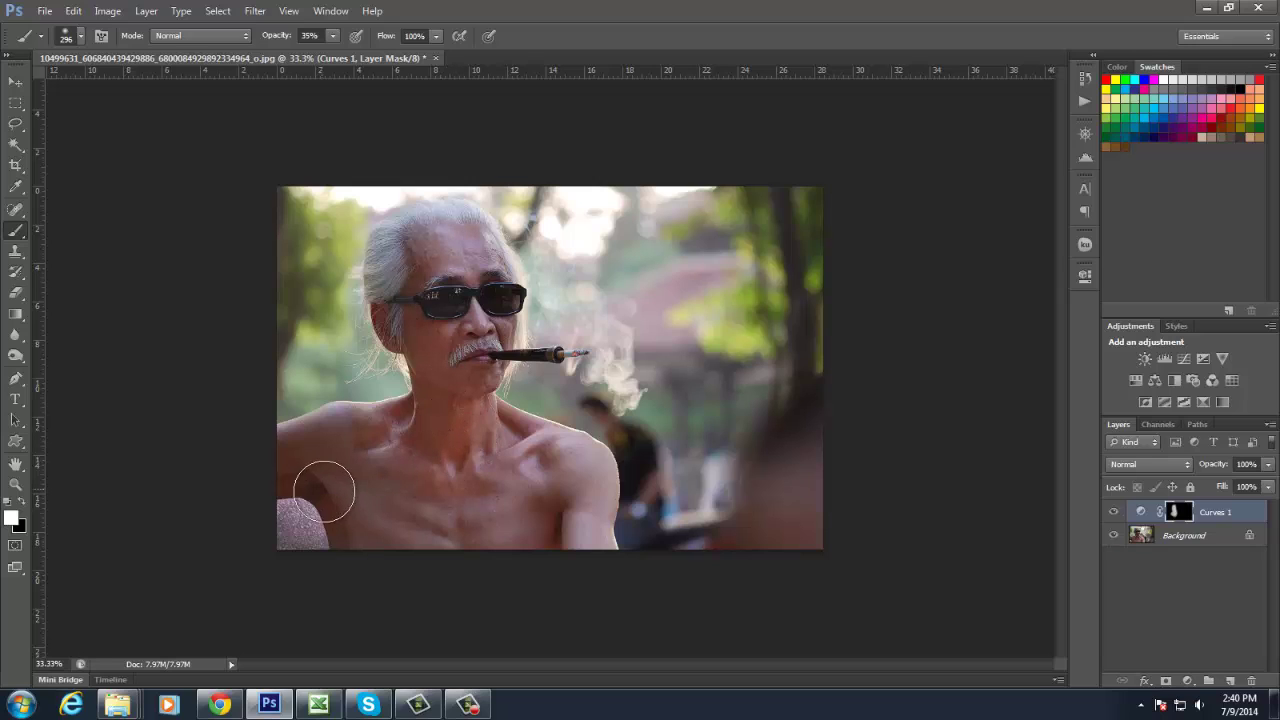
pyautogui.click(15, 103)
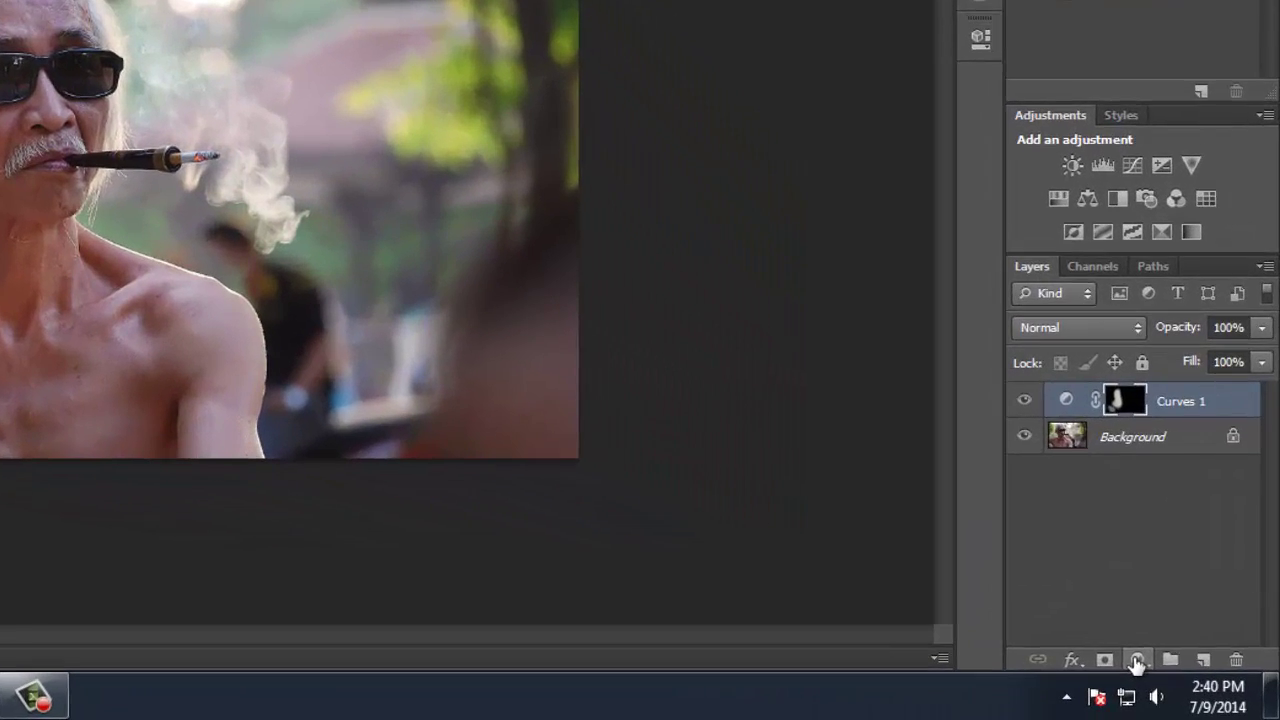
# - Add a Selective Color layer and give the Reds more yellow and less cyan
pyautogui.click(1137, 661)
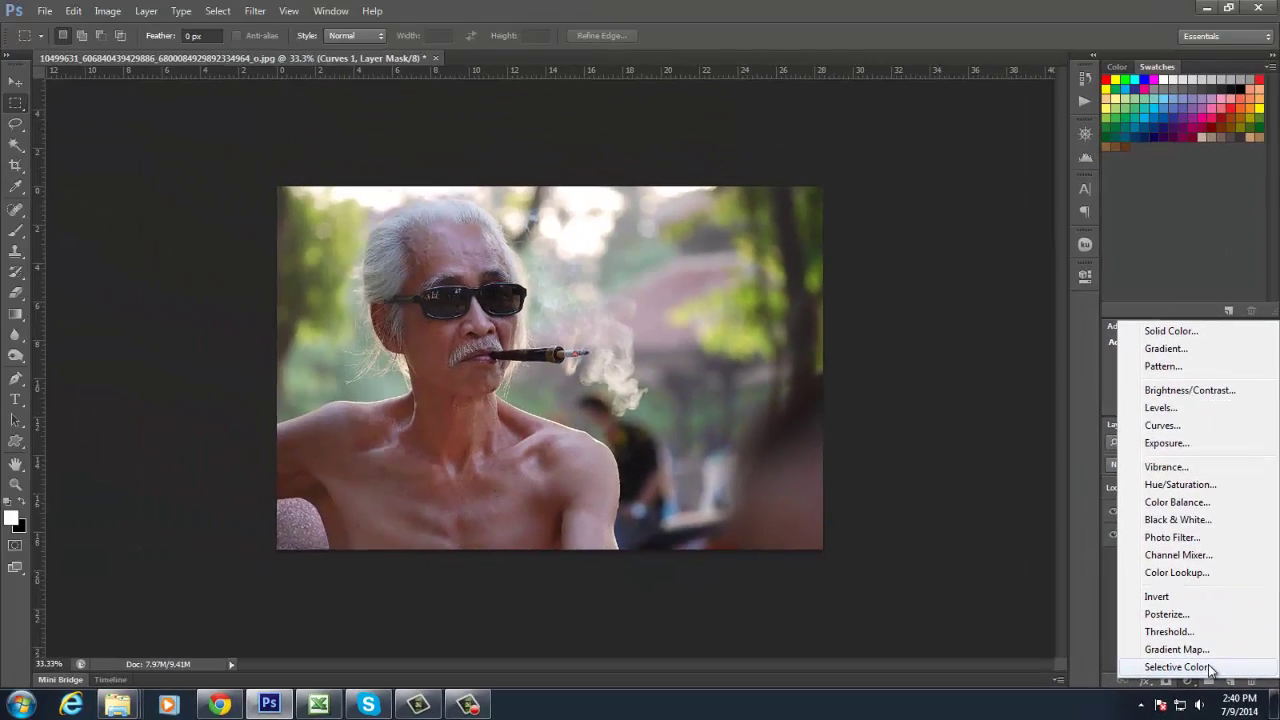
pyautogui.click(1199, 662)
pyautogui.click(962, 336)
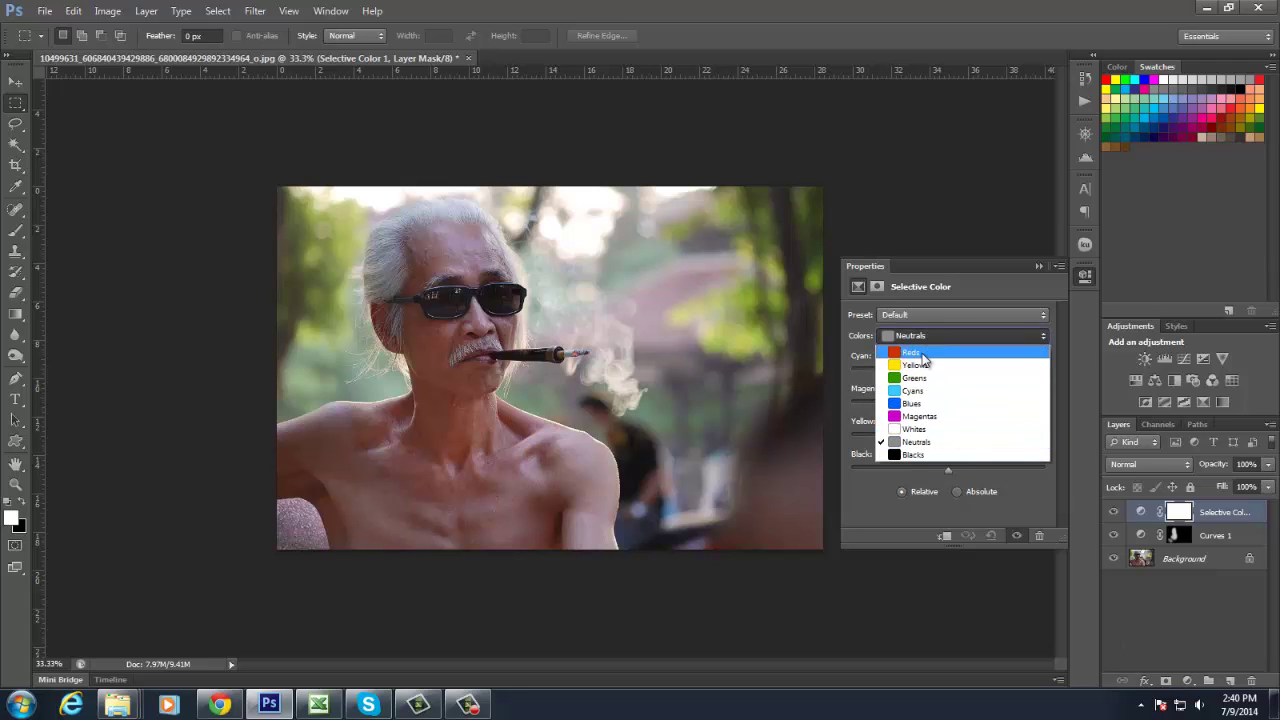
pyautogui.click(915, 345)
pyautogui.moveTo(957, 437); pyautogui.dragTo(963, 437)
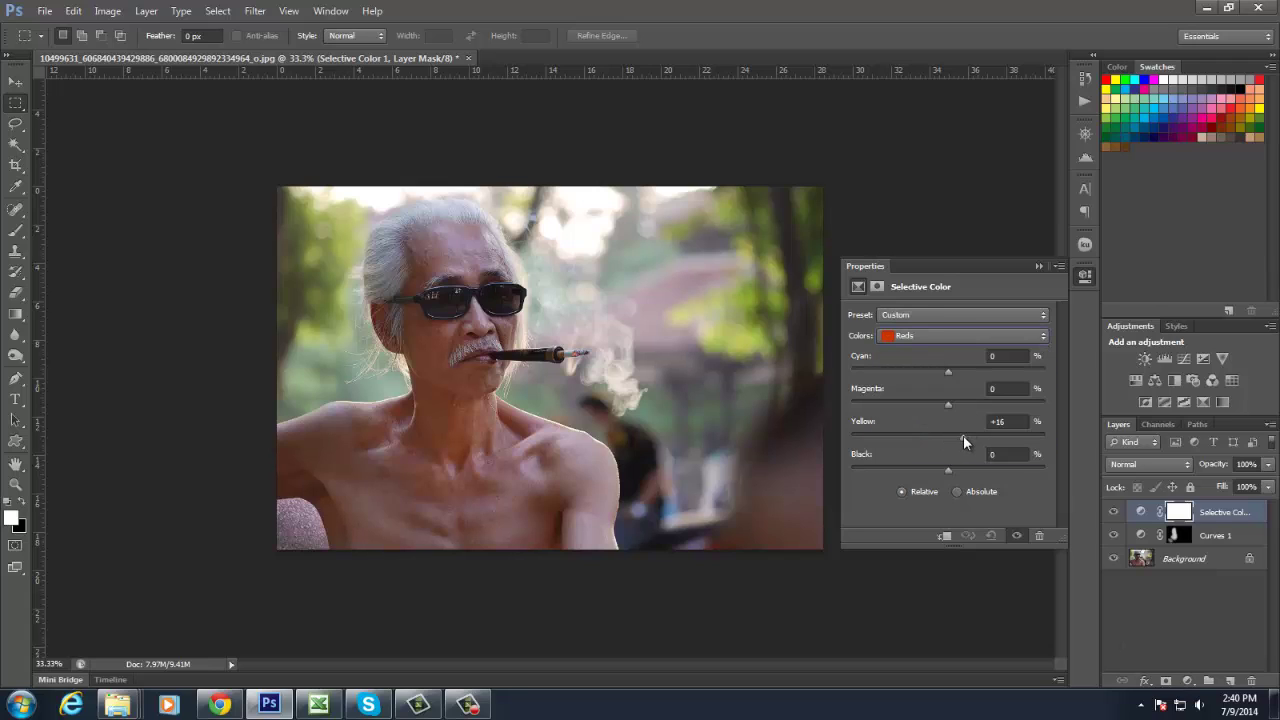
pyautogui.moveTo(948, 371); pyautogui.dragTo(934, 369)
# - Reduce cyan and add a little magenta in the Yellows range
pyautogui.click(938, 337)
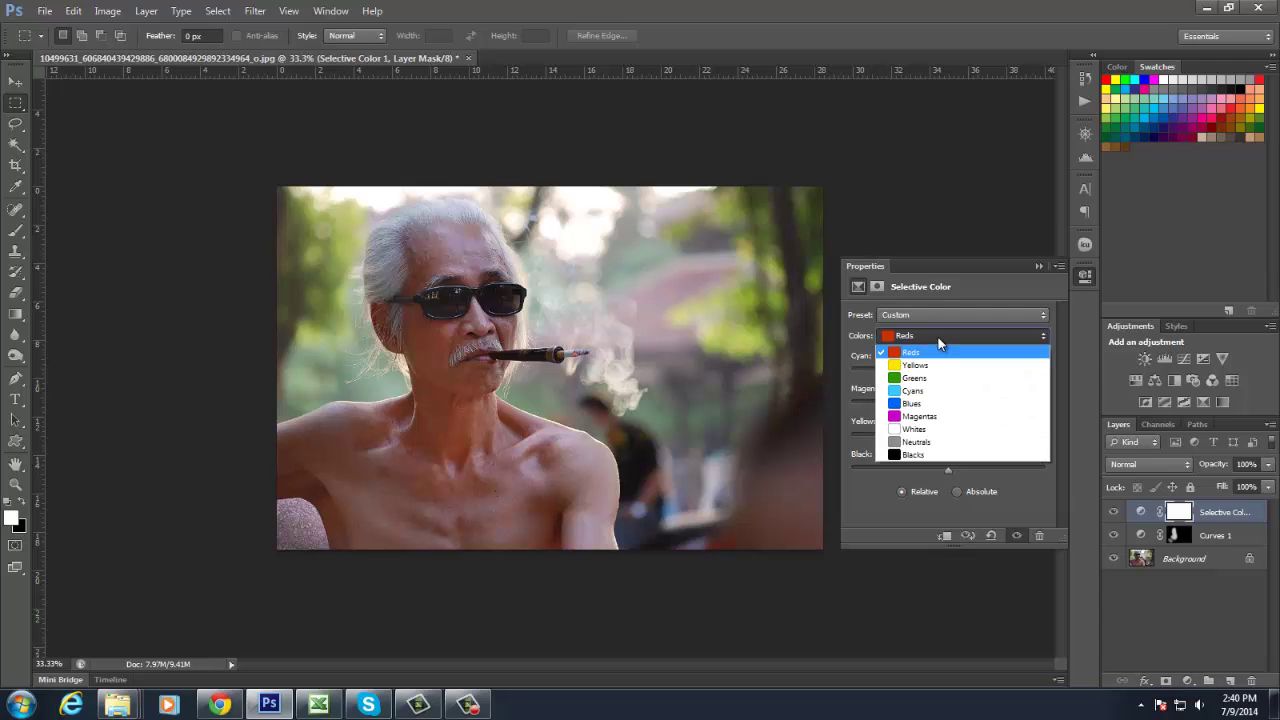
pyautogui.click(928, 366)
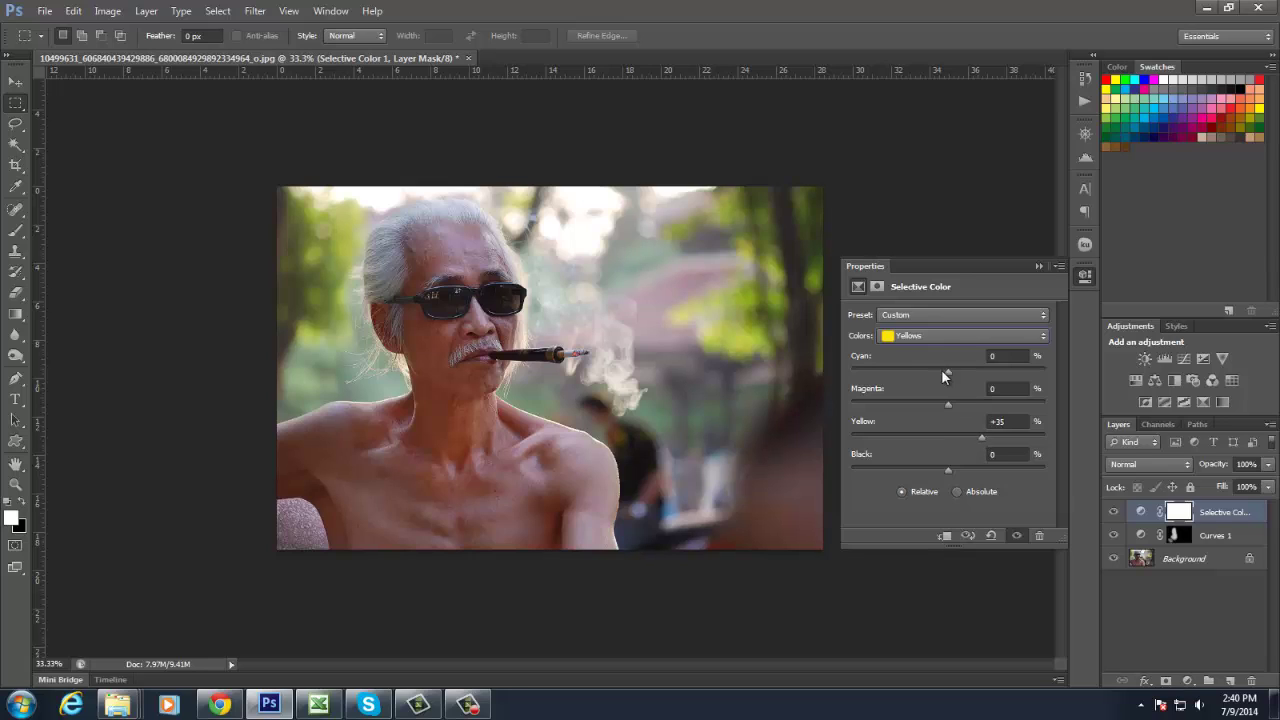
pyautogui.moveTo(941, 369); pyautogui.dragTo(920, 370)
pyautogui.click(953, 405)
# - Remove yellow from the Greens (down to -54) and from the Cyans
pyautogui.click(938, 336)
pyautogui.click(938, 378)
pyautogui.moveTo(946, 436); pyautogui.dragTo(903, 441)
pyautogui.click(925, 337)
pyautogui.click(937, 391)
pyautogui.moveTo(937, 438); pyautogui.dragTo(903, 441)
# - Add a touch of yellow (+1) to the Neutrals
pyautogui.click(952, 334)
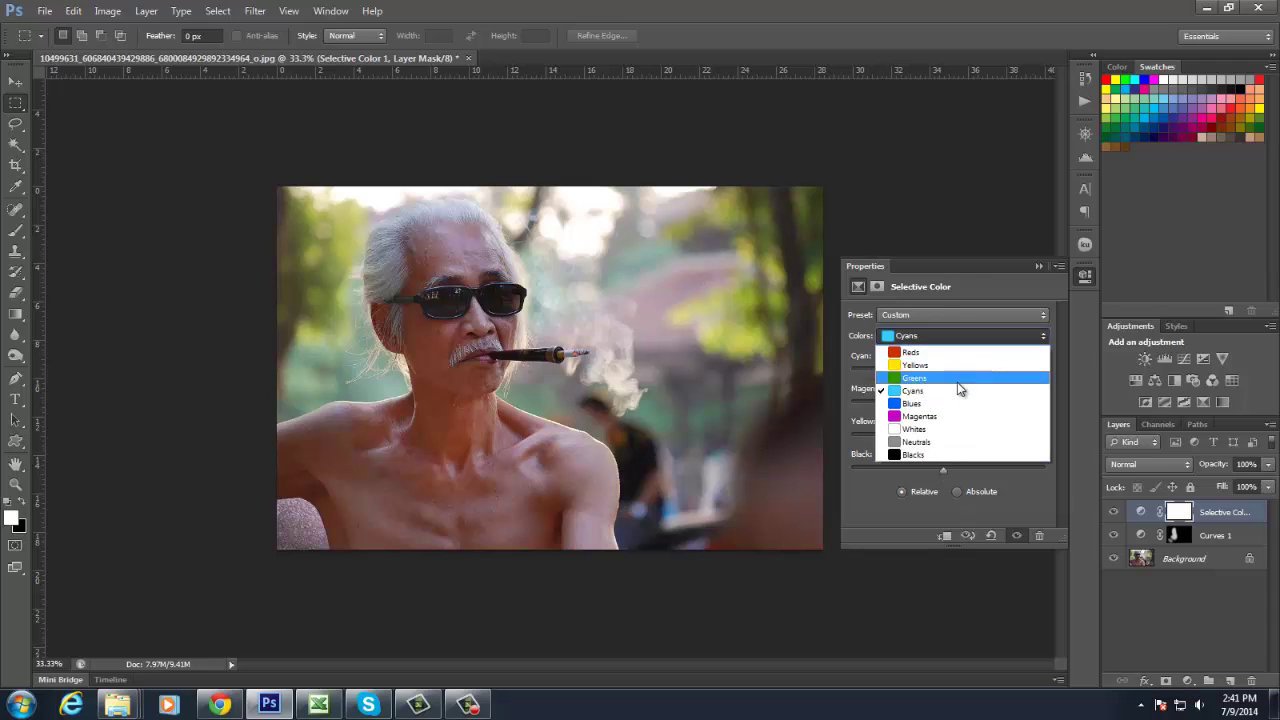
pyautogui.click(946, 440)
pyautogui.moveTo(948, 437); pyautogui.dragTo(950, 437)
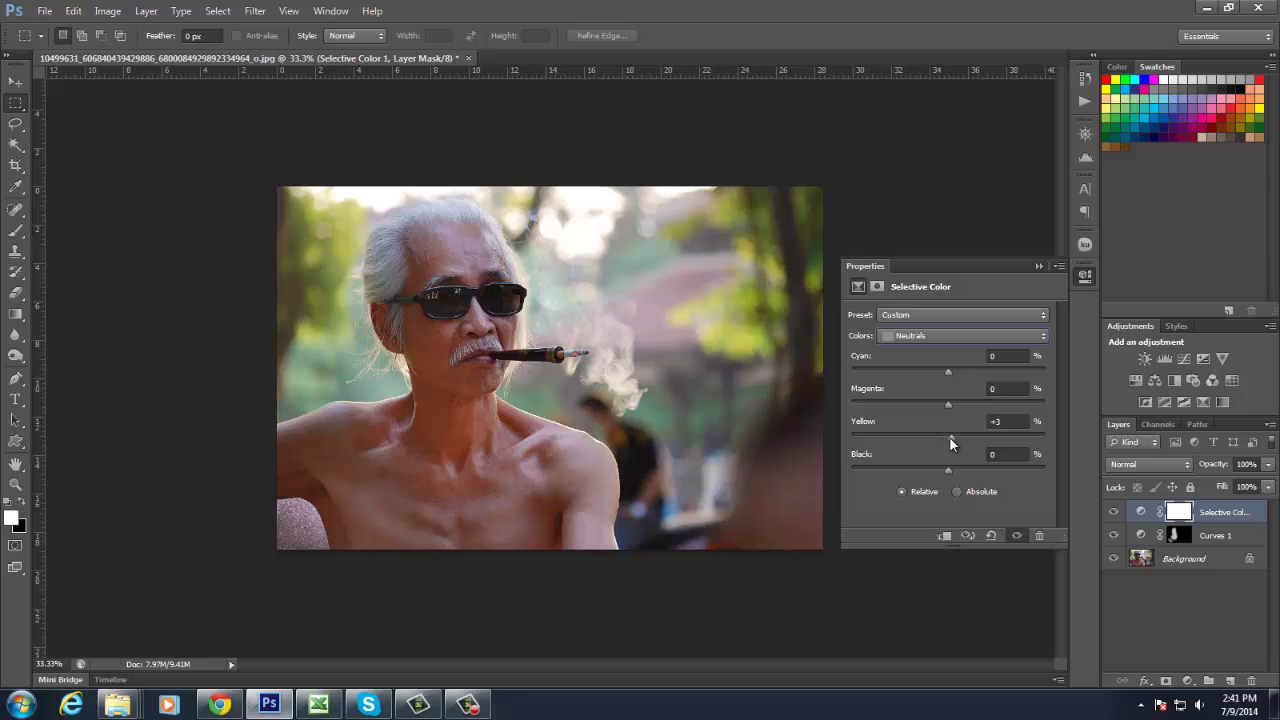
pyautogui.click(1038, 266)
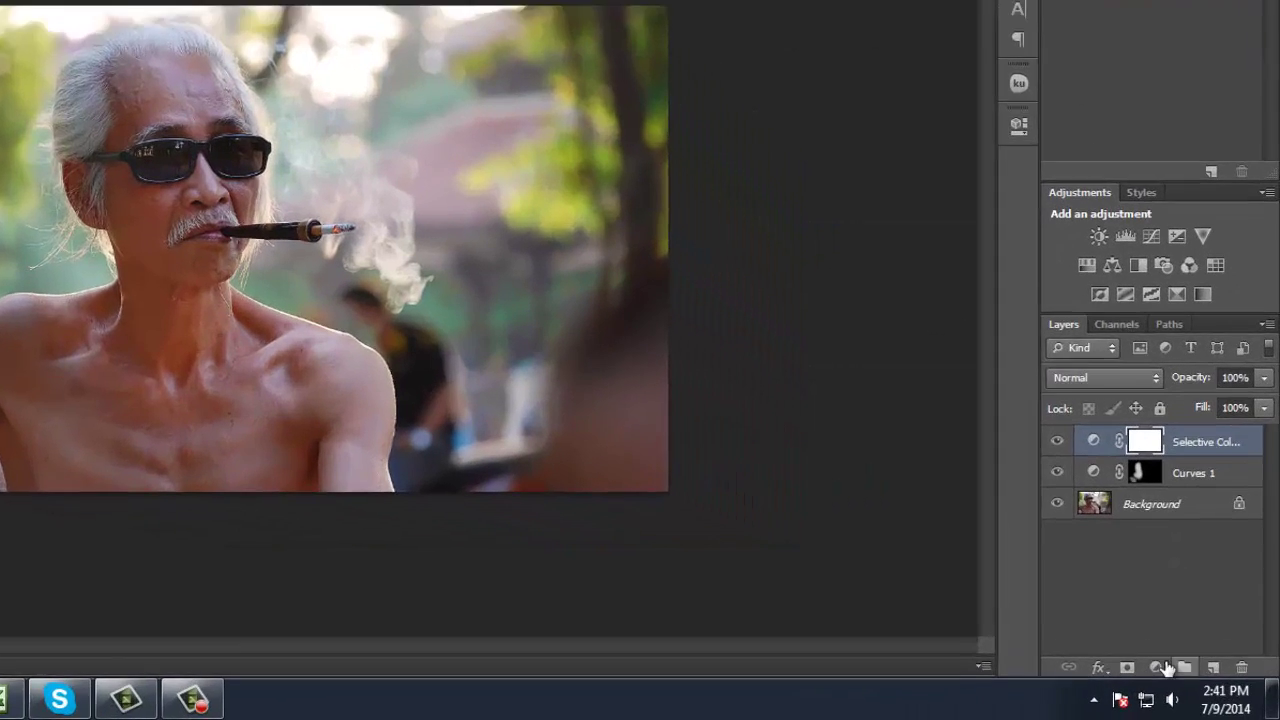
# - Add a Curves 2 layer with two midpoints, a lowered white point and a raised black point
pyautogui.click(1160, 667)
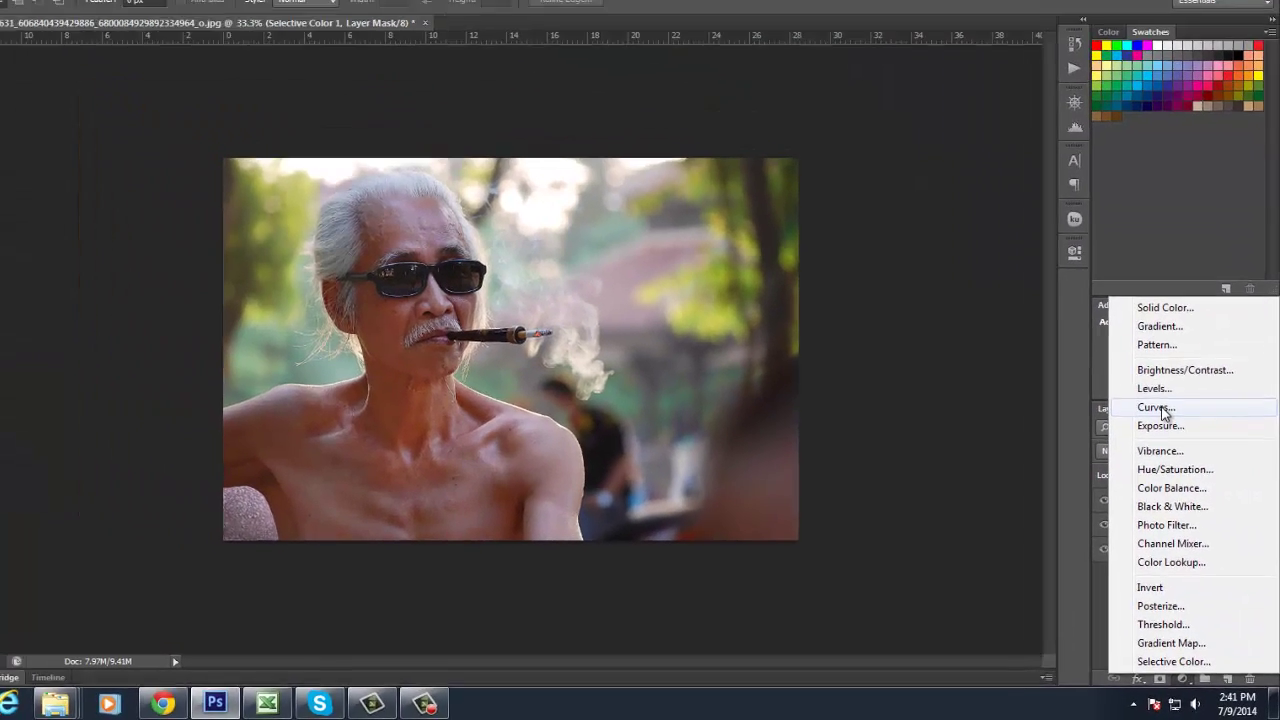
pyautogui.click(1099, 264)
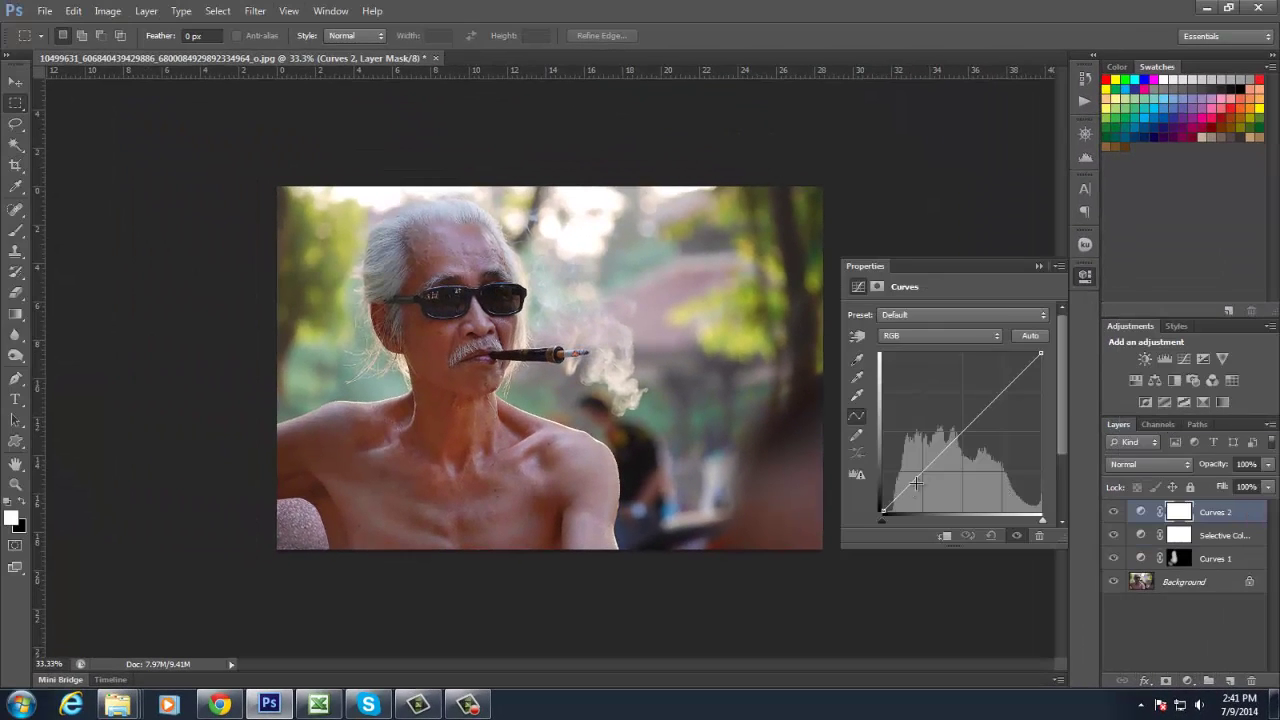
pyautogui.click(955, 434)
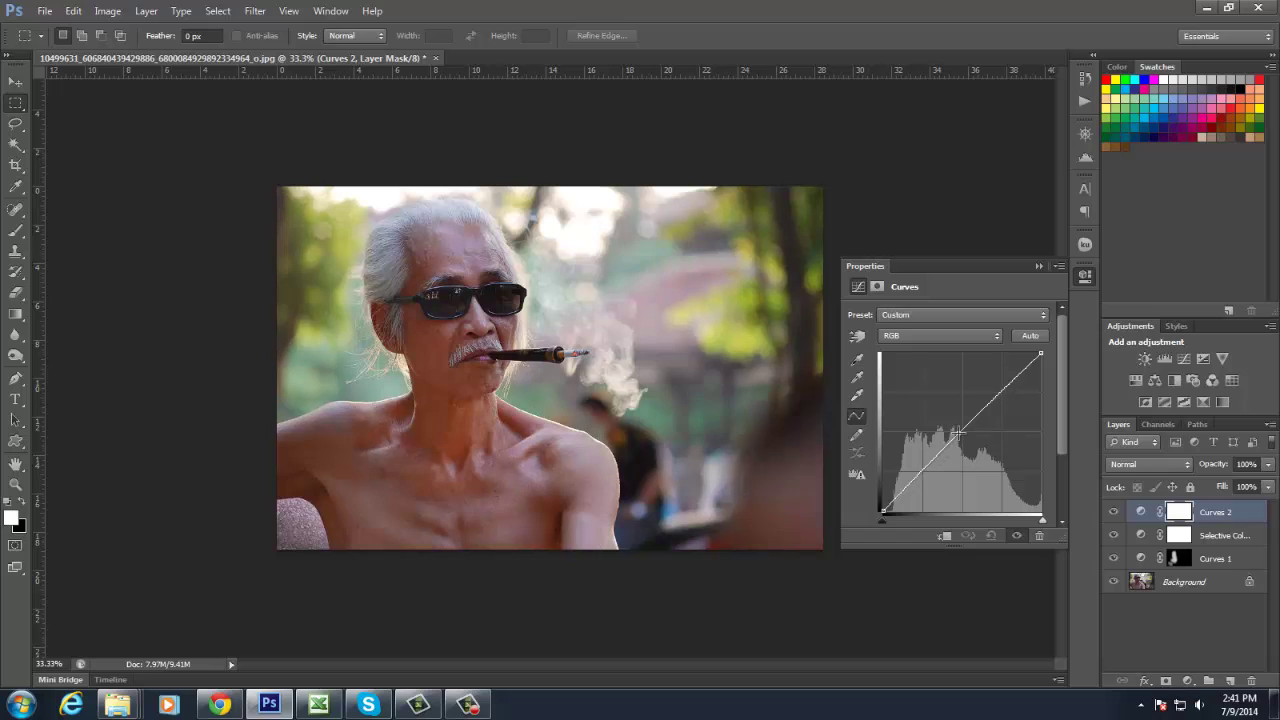
pyautogui.click(1001, 390)
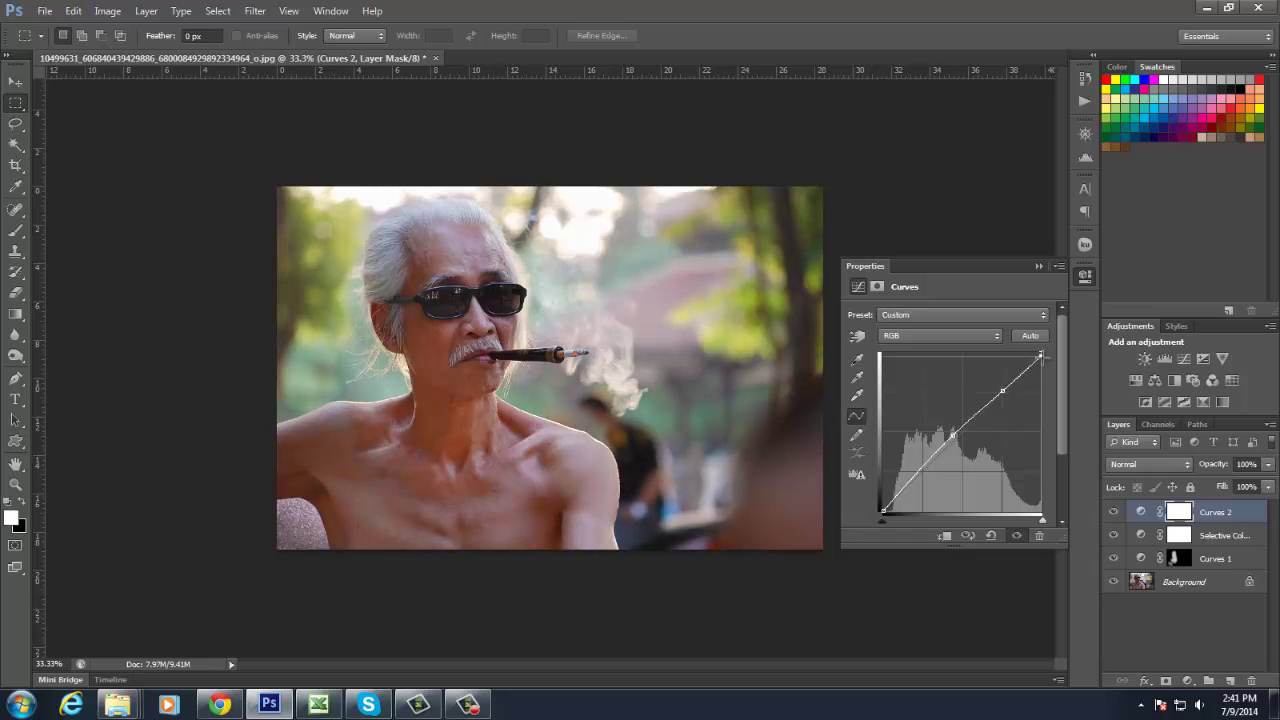
pyautogui.moveTo(1041, 352); pyautogui.dragTo(1039, 367)
pyautogui.click(1003, 391)
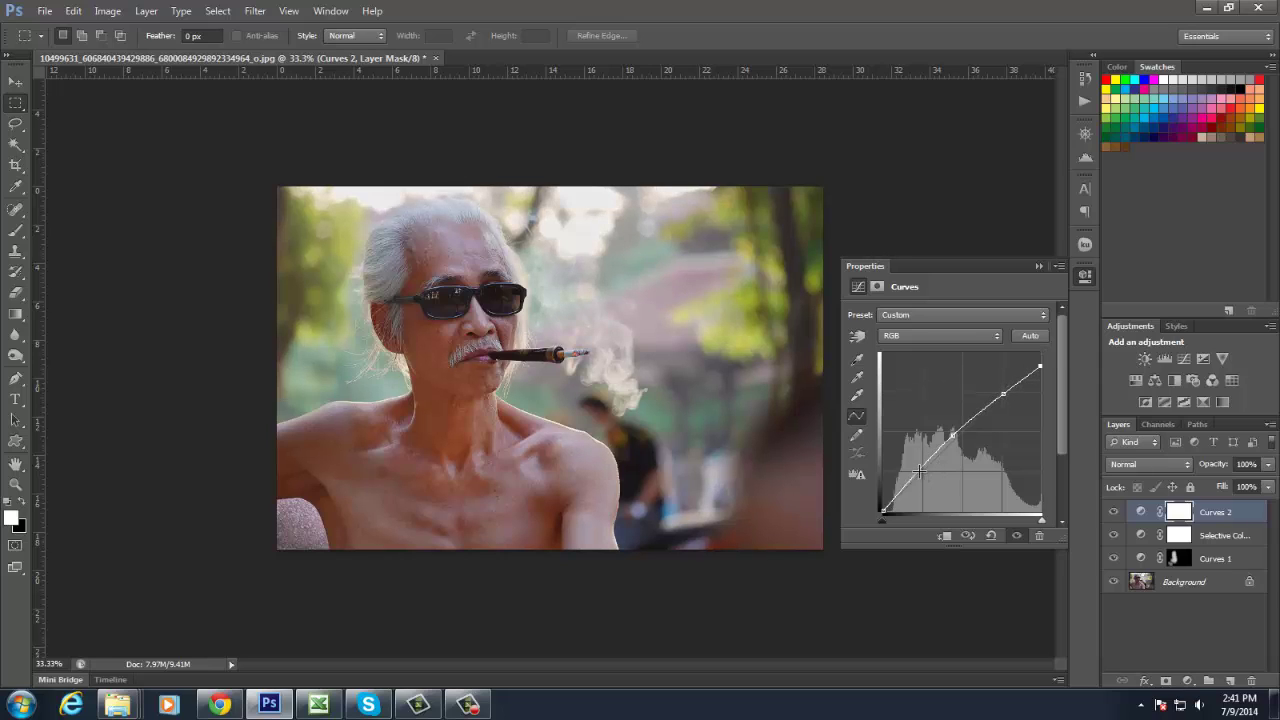
pyautogui.moveTo(882, 509); pyautogui.dragTo(882, 503)
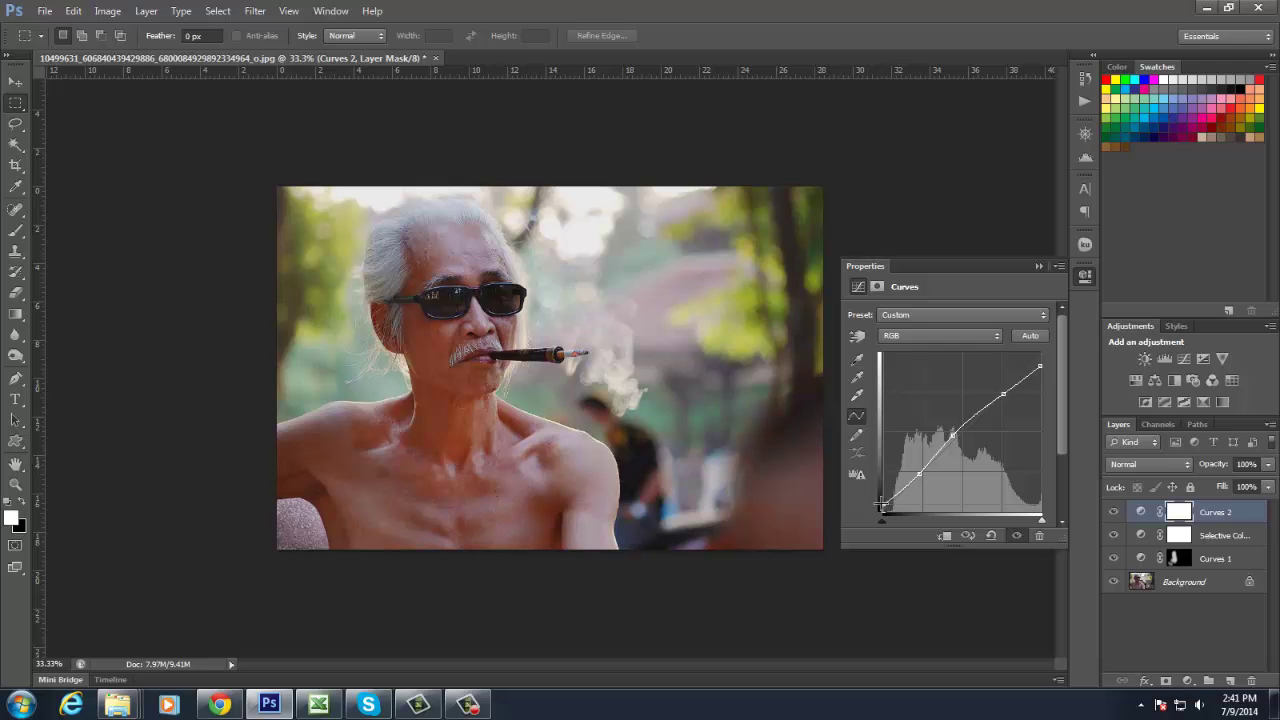
pyautogui.click(1039, 265)
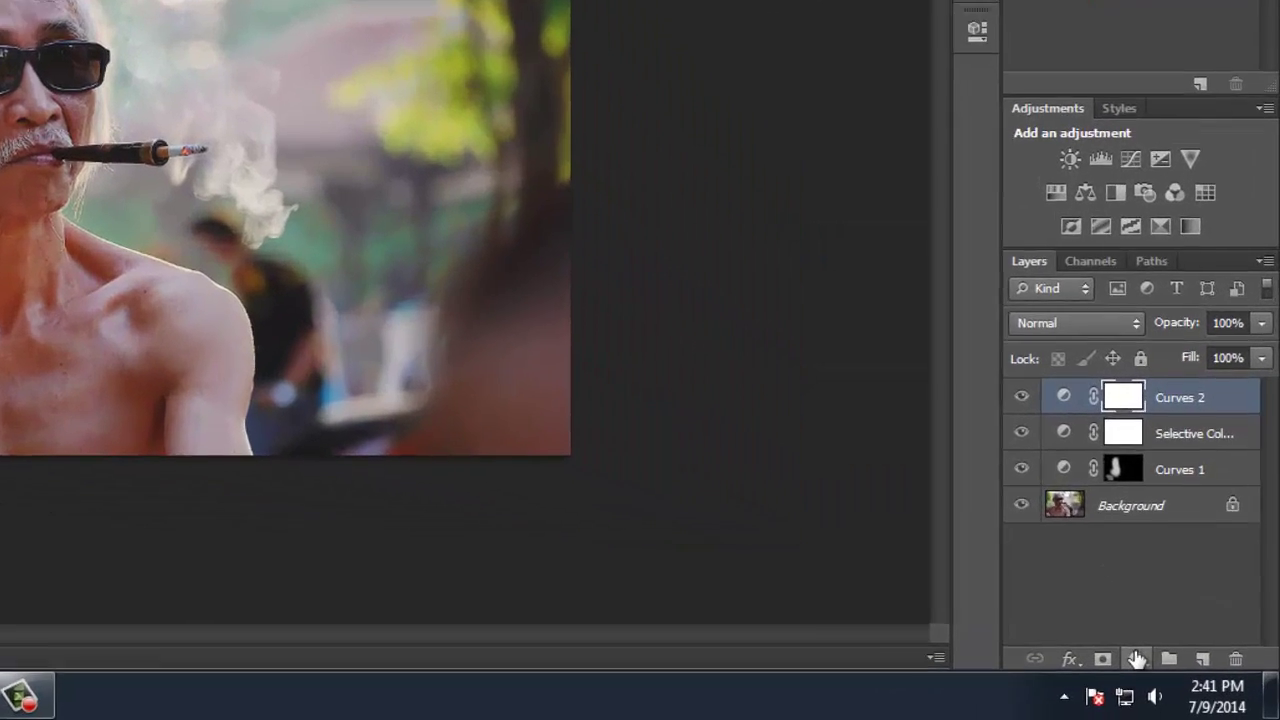
# - Add a Photo Filter layer and give it a custom dark blue filter colour
pyautogui.click(1187, 681)
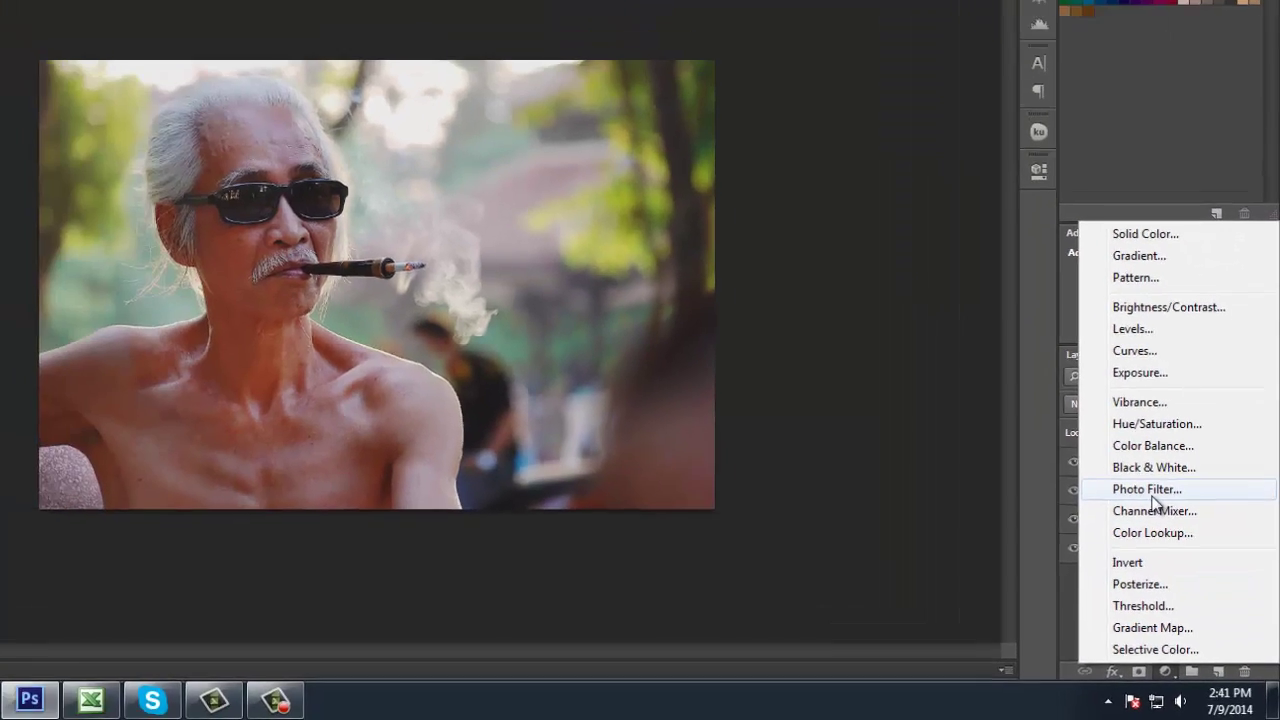
pyautogui.click(1150, 530)
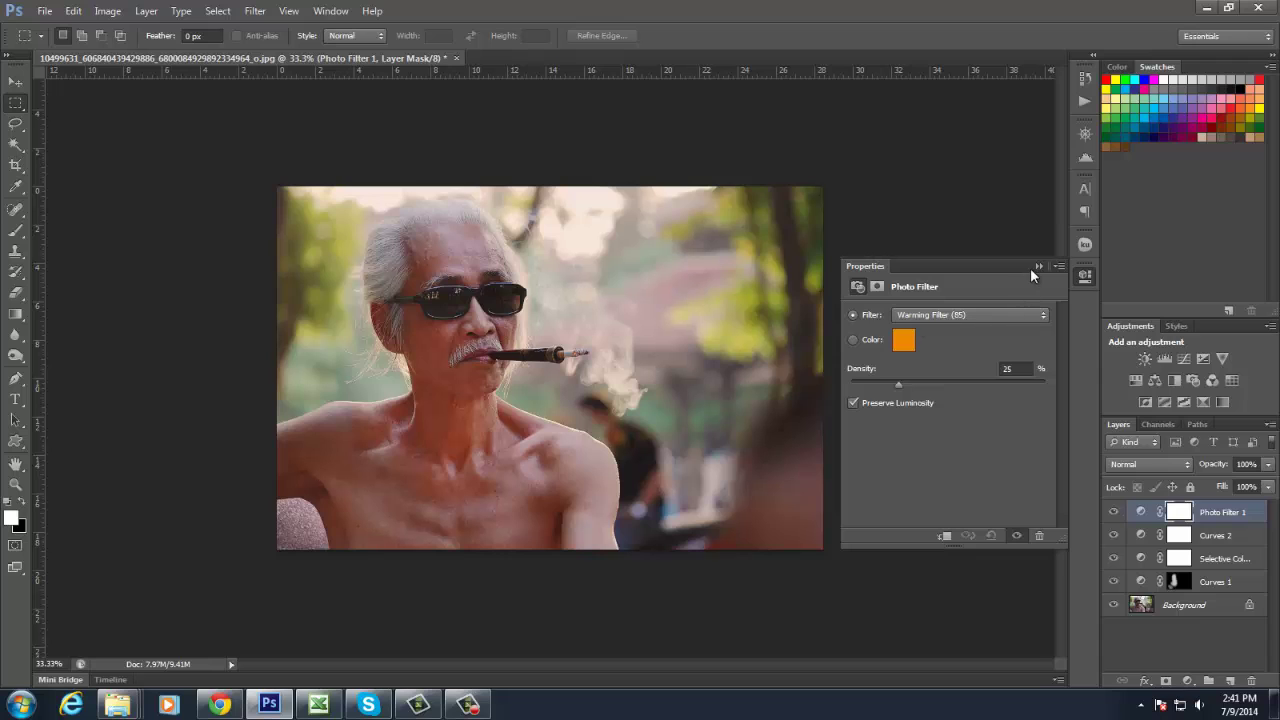
pyautogui.click(910, 338)
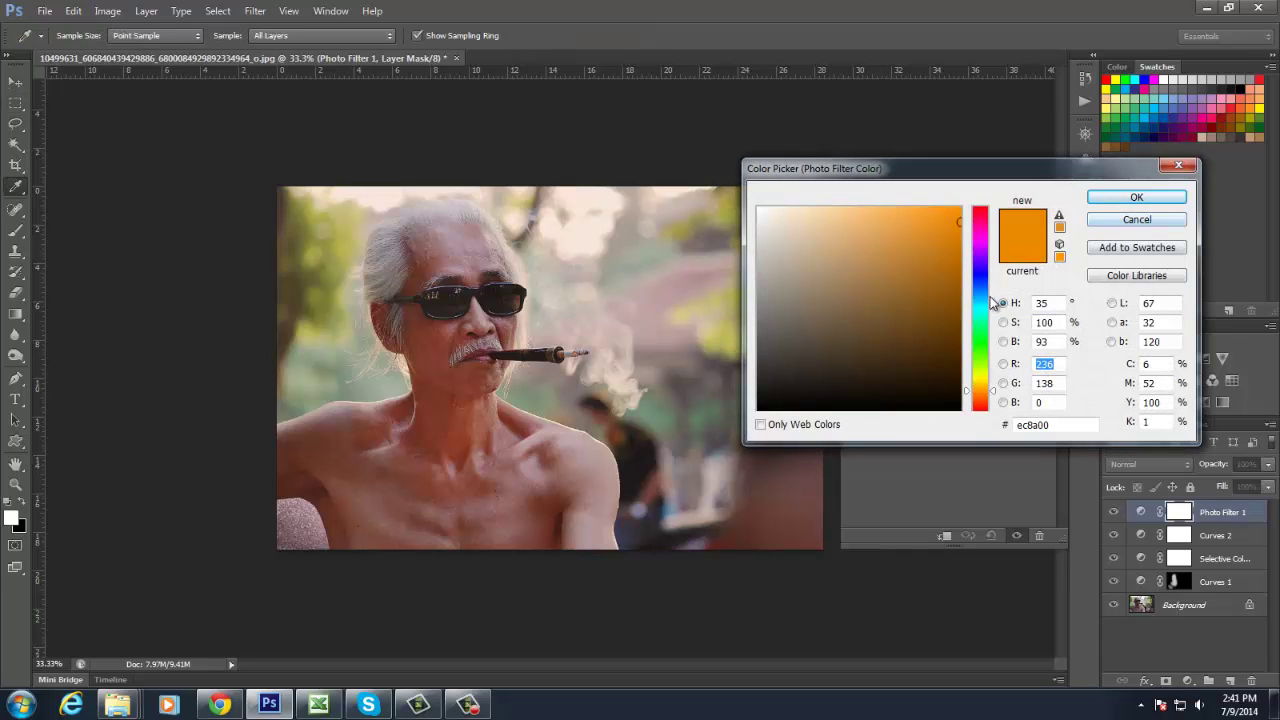
pyautogui.click(980, 293)
pyautogui.moveTo(946, 317); pyautogui.dragTo(948, 332)
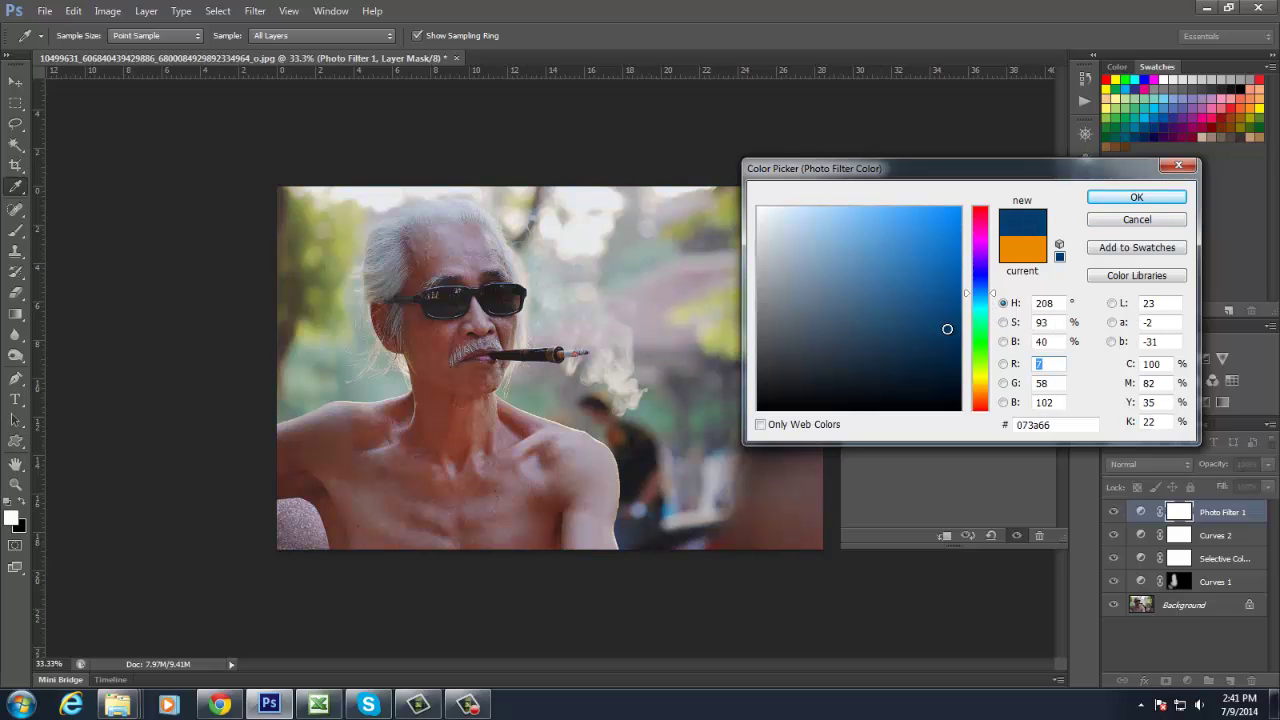
pyautogui.click(1136, 197)
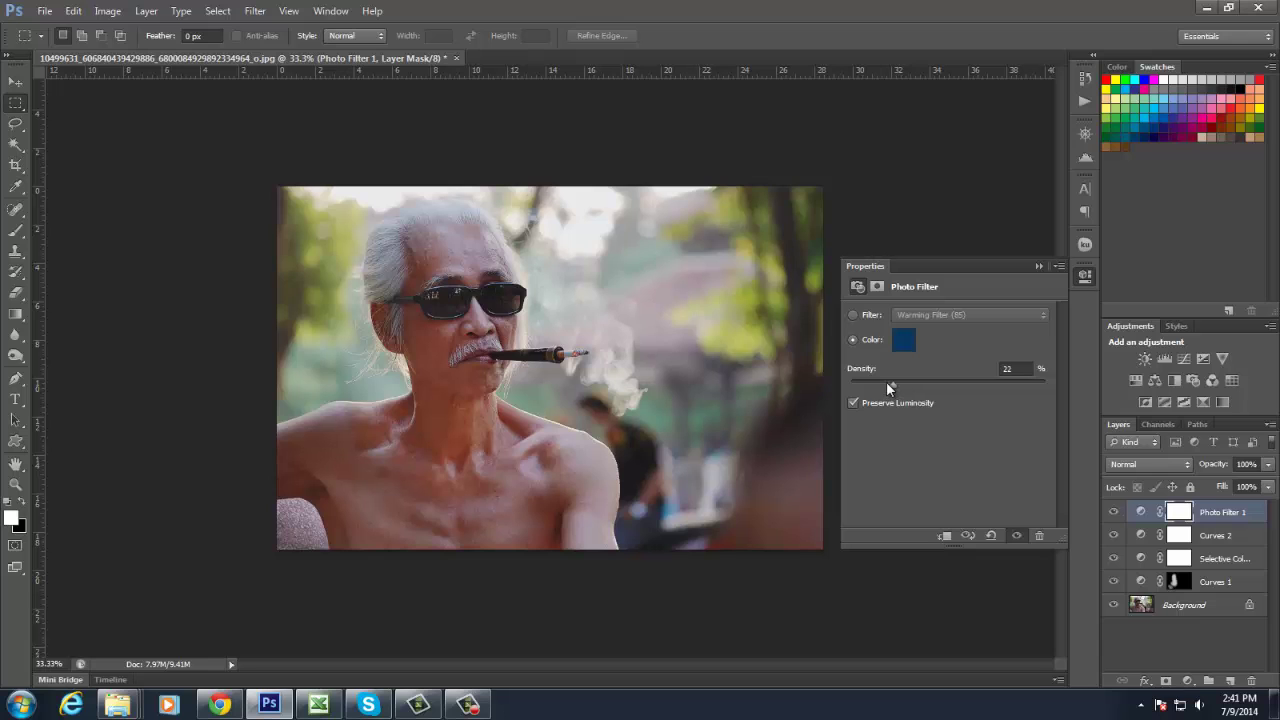
# - Set the Photo Filter density to 15%
pyautogui.click(1012, 368)
pyautogui.write('1')
pyautogui.write('5')
pyautogui.press('Return')
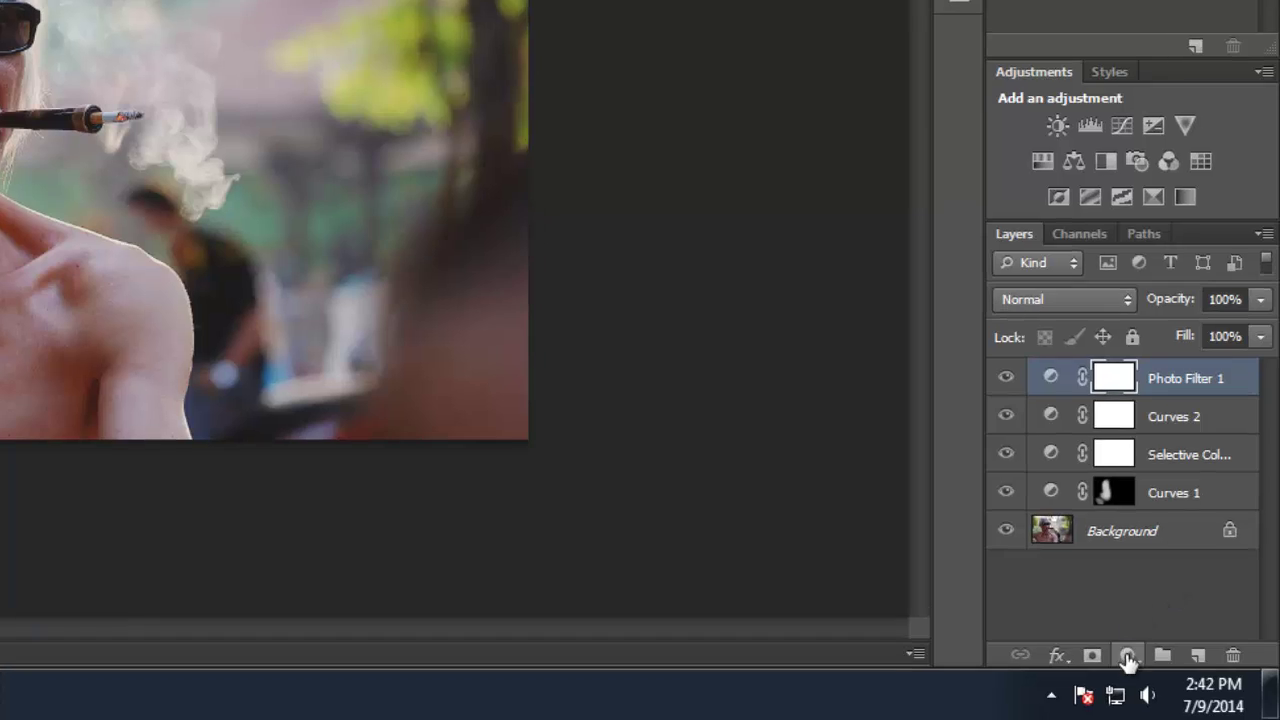
pyautogui.click(1187, 680)
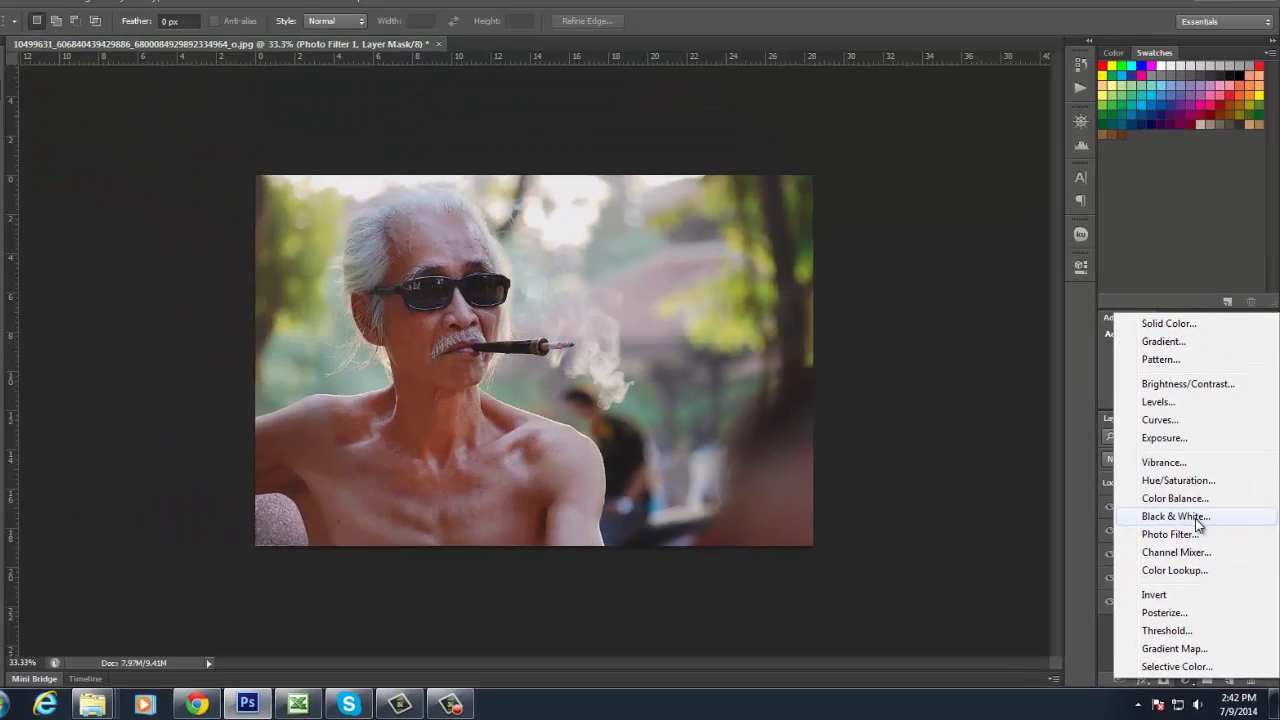
# - Add a Black & White layer tinted with a strong yellow
pyautogui.click(1130, 392)
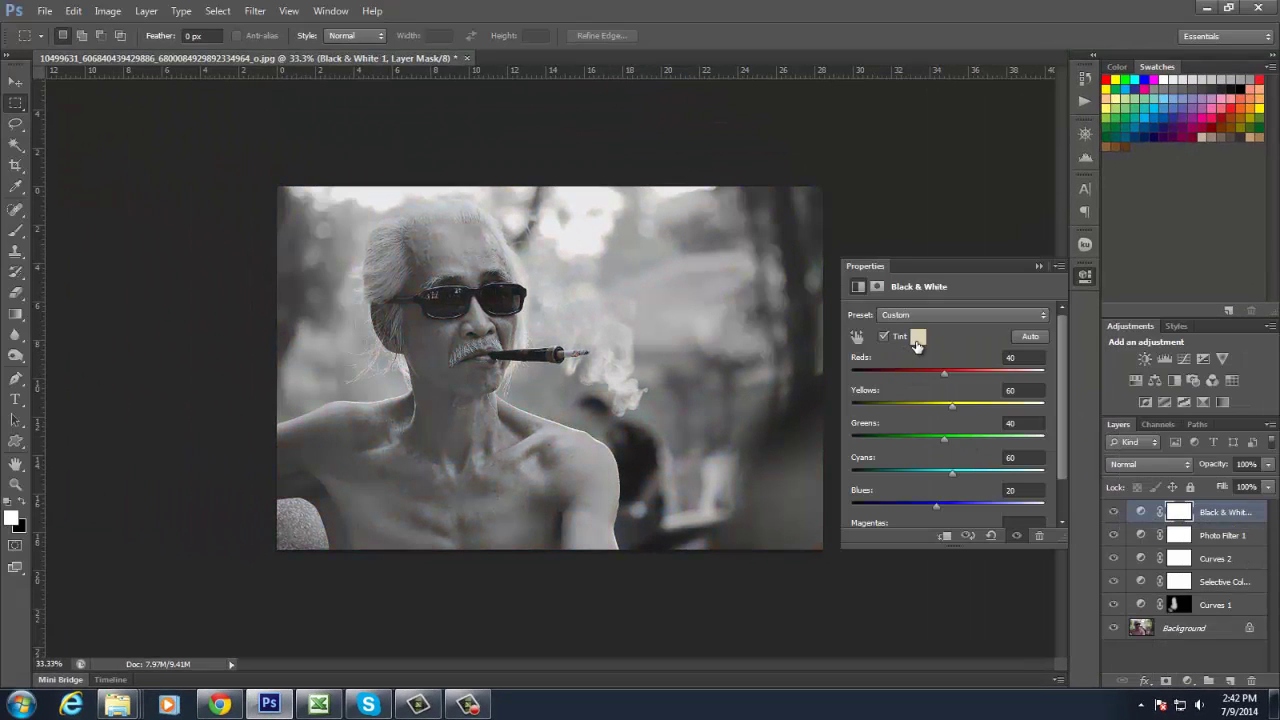
pyautogui.click(917, 340)
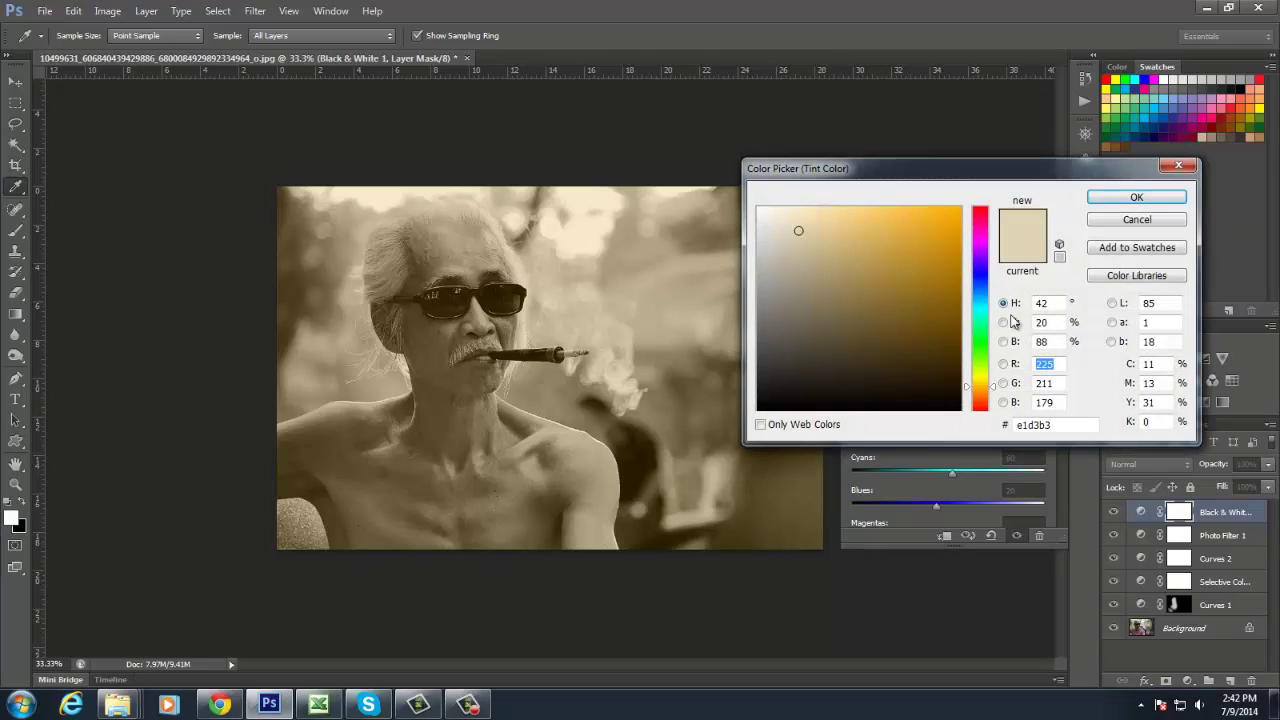
pyautogui.moveTo(983, 380); pyautogui.dragTo(990, 388)
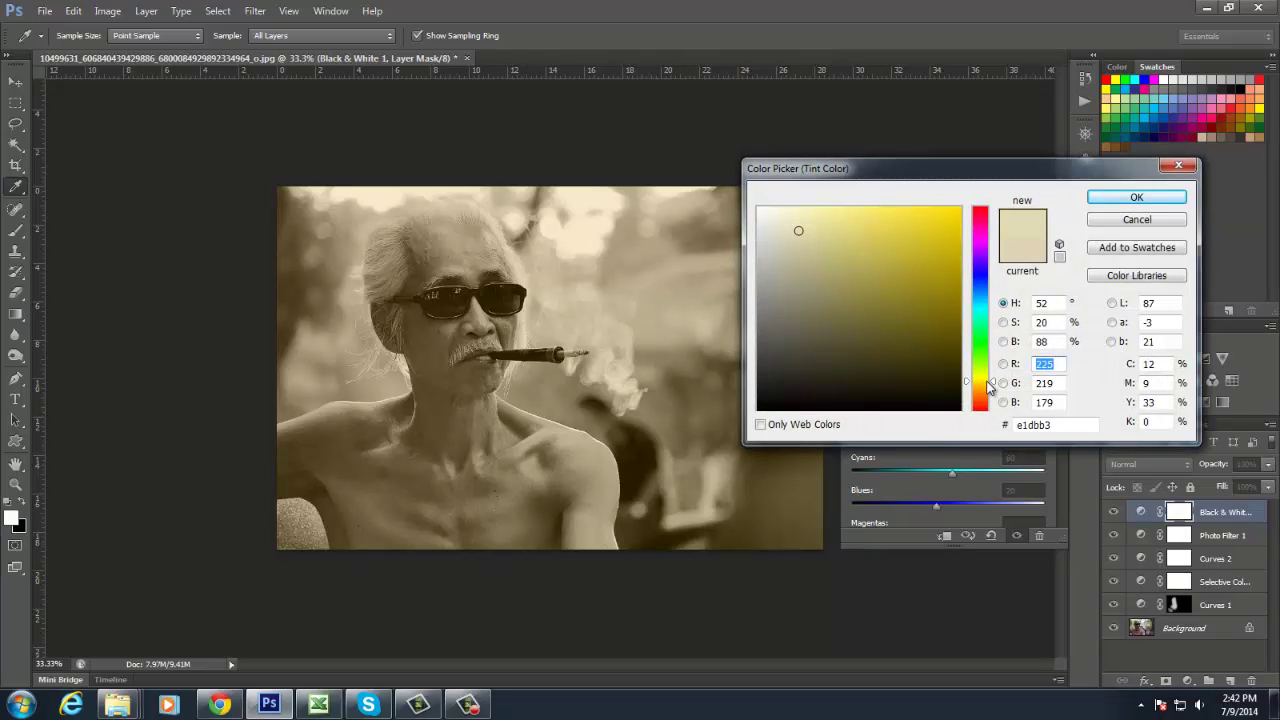
pyautogui.moveTo(901, 218); pyautogui.dragTo(880, 209)
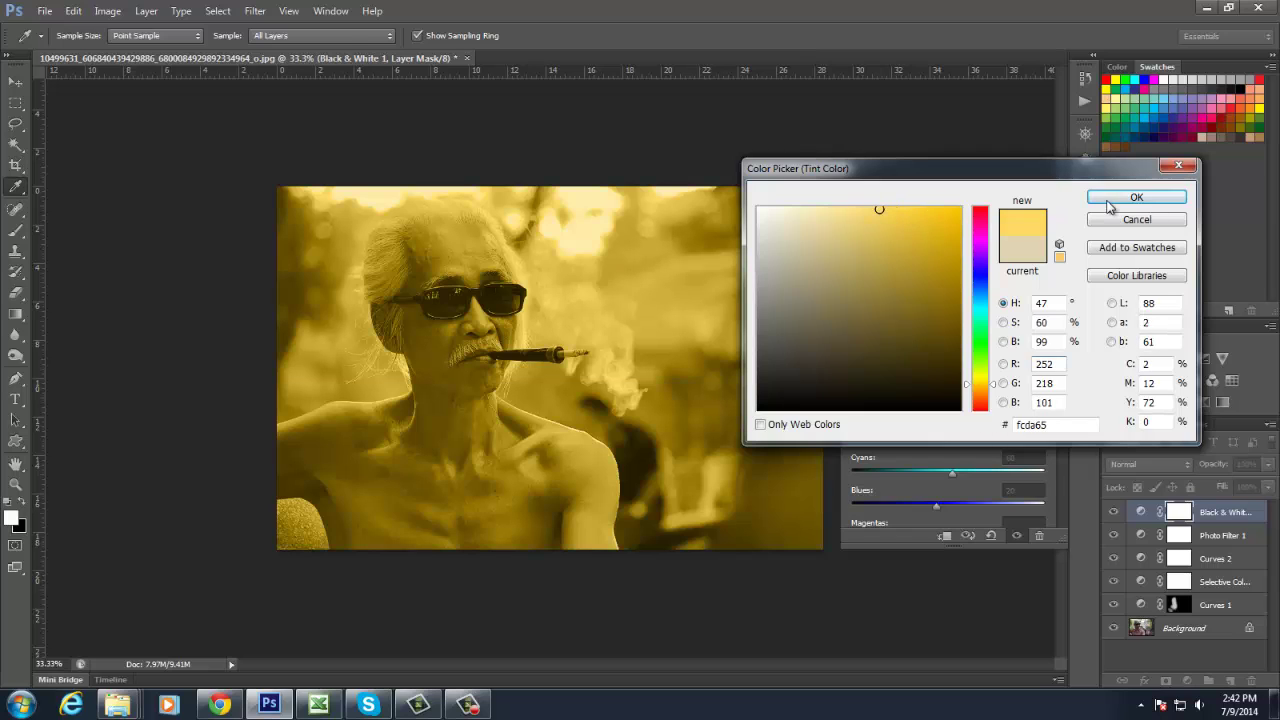
pyautogui.click(1136, 197)
pyautogui.click(1037, 265)
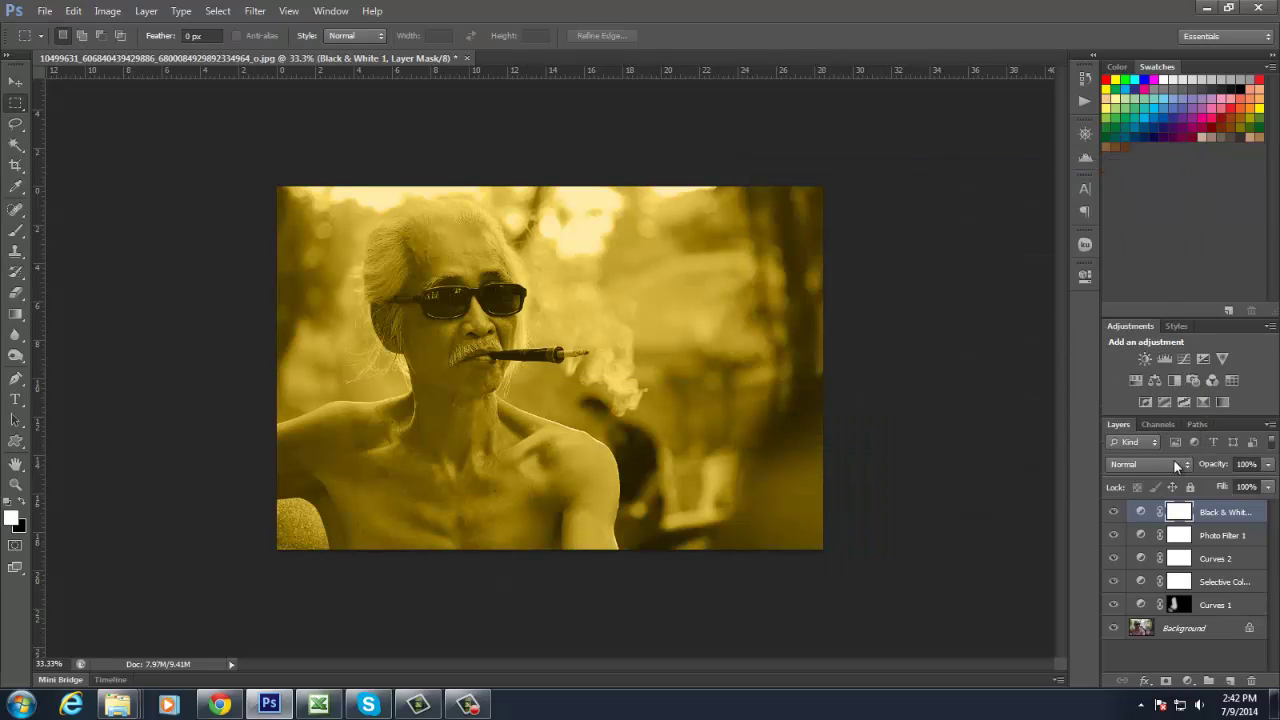
# - Blend Black & White 1 in Screen mode at 15% opacity
pyautogui.click(1170, 463)
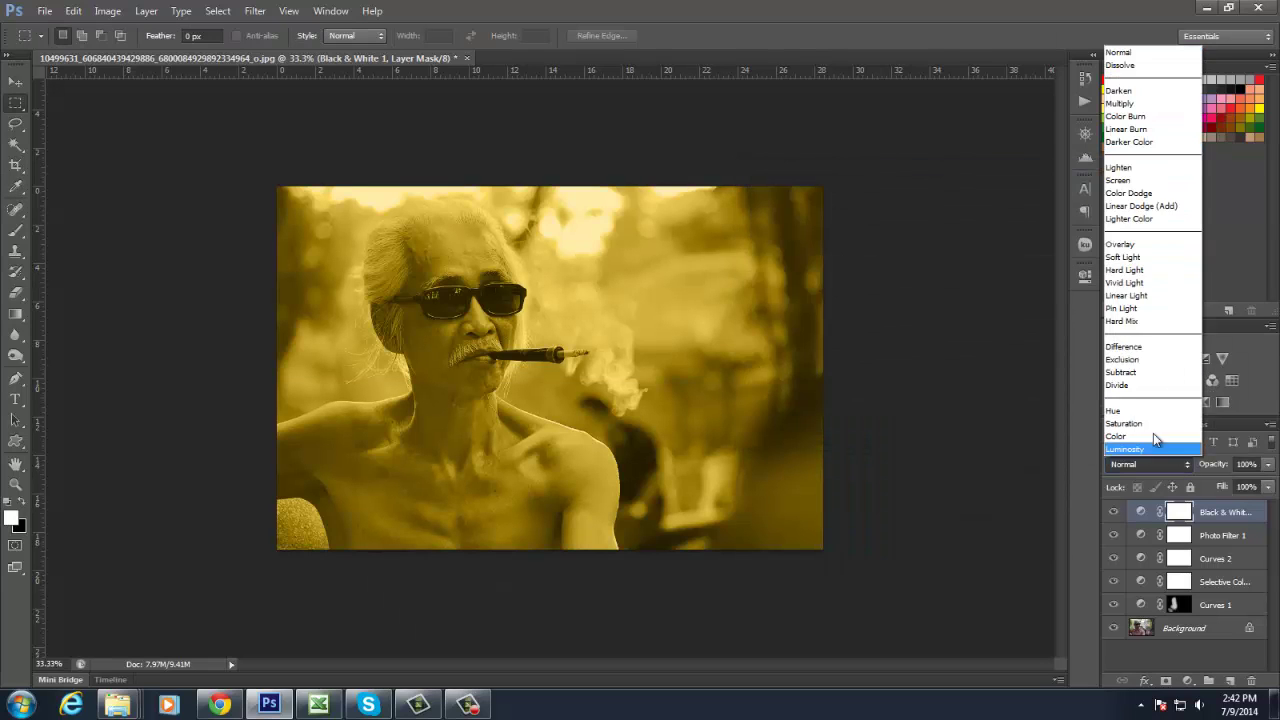
pyautogui.click(1136, 181)
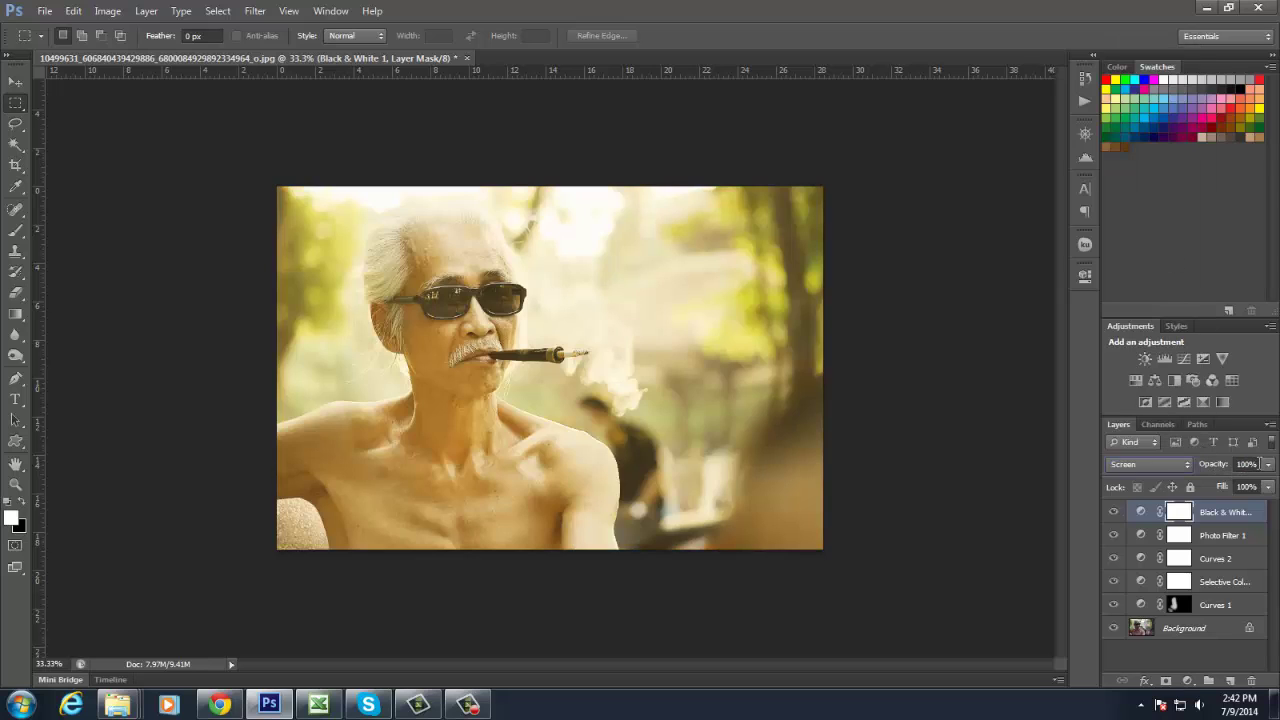
pyautogui.write('15')
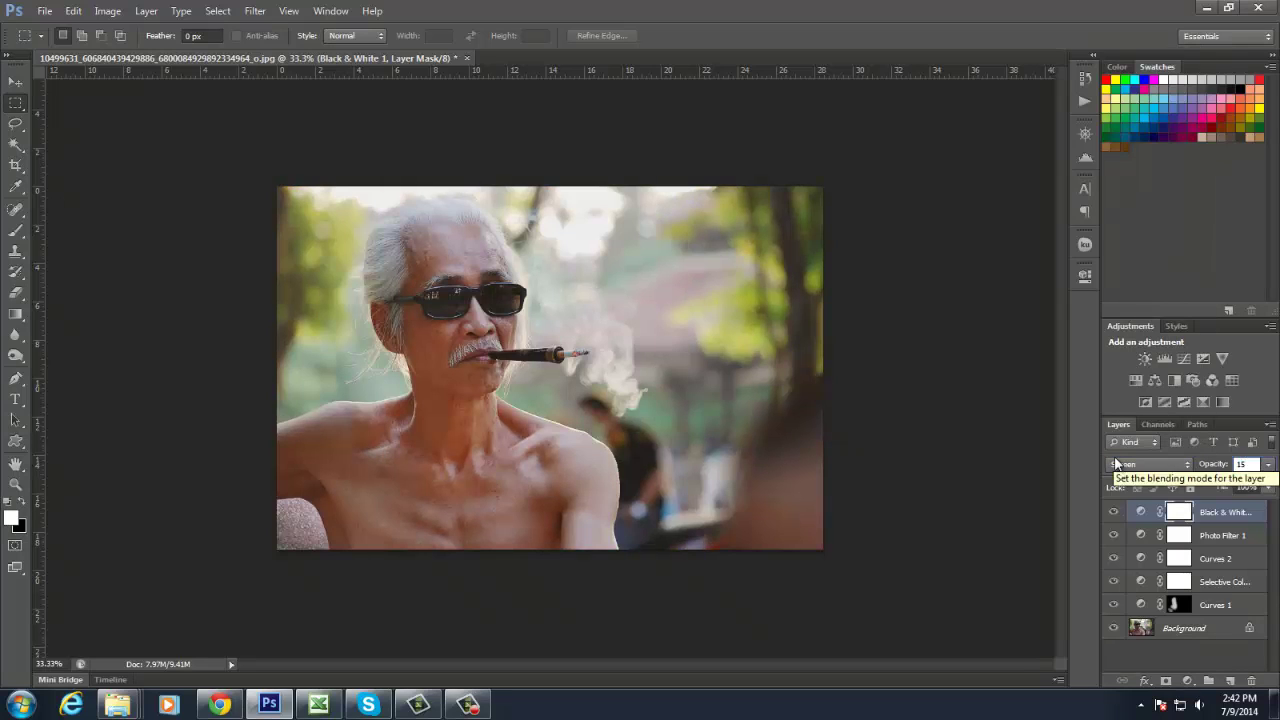
pyautogui.press('Return')
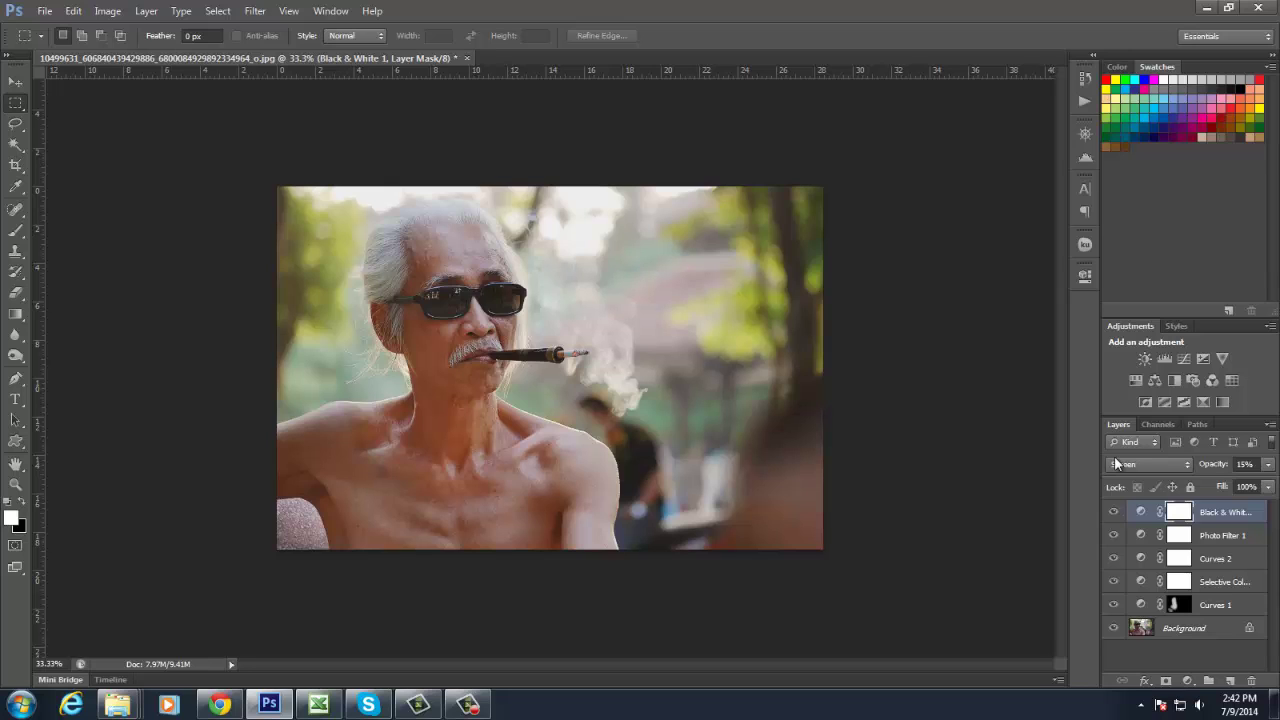
pyautogui.click(1187, 680)
# - Add a second Black & White layer with Tint on and a dark teal tint colour
pyautogui.click(1188, 516)
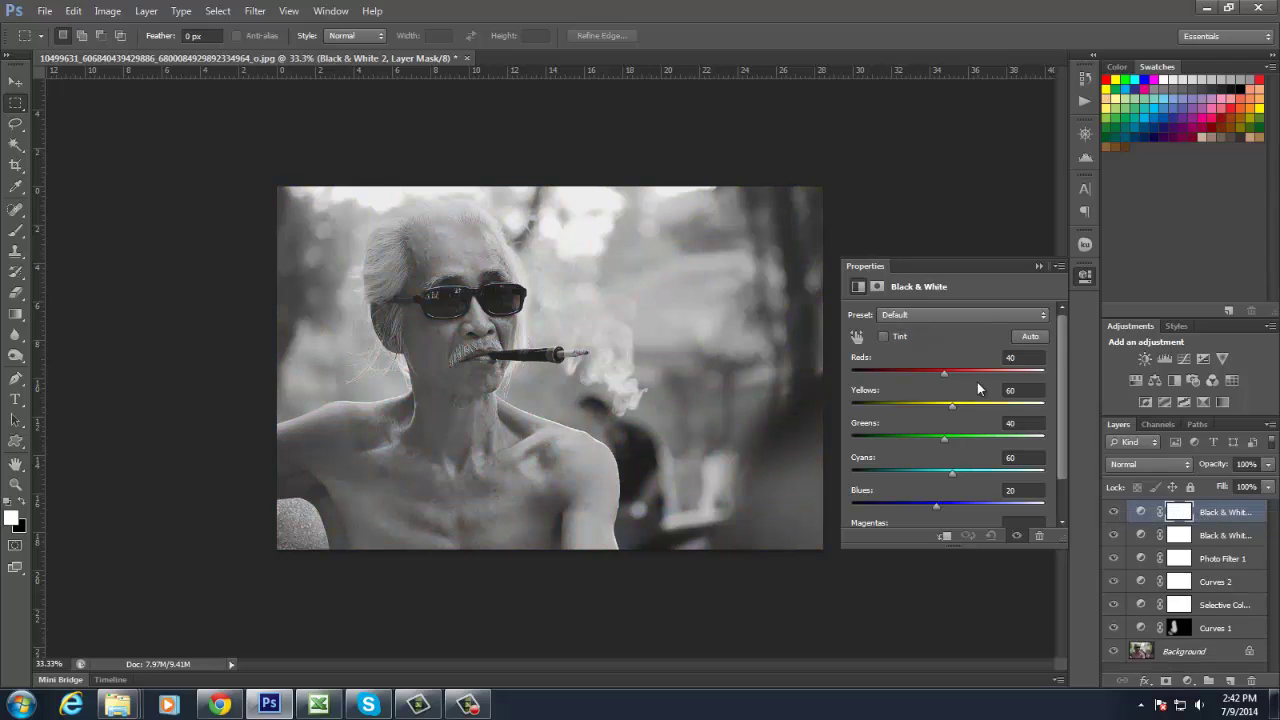
pyautogui.click(918, 338)
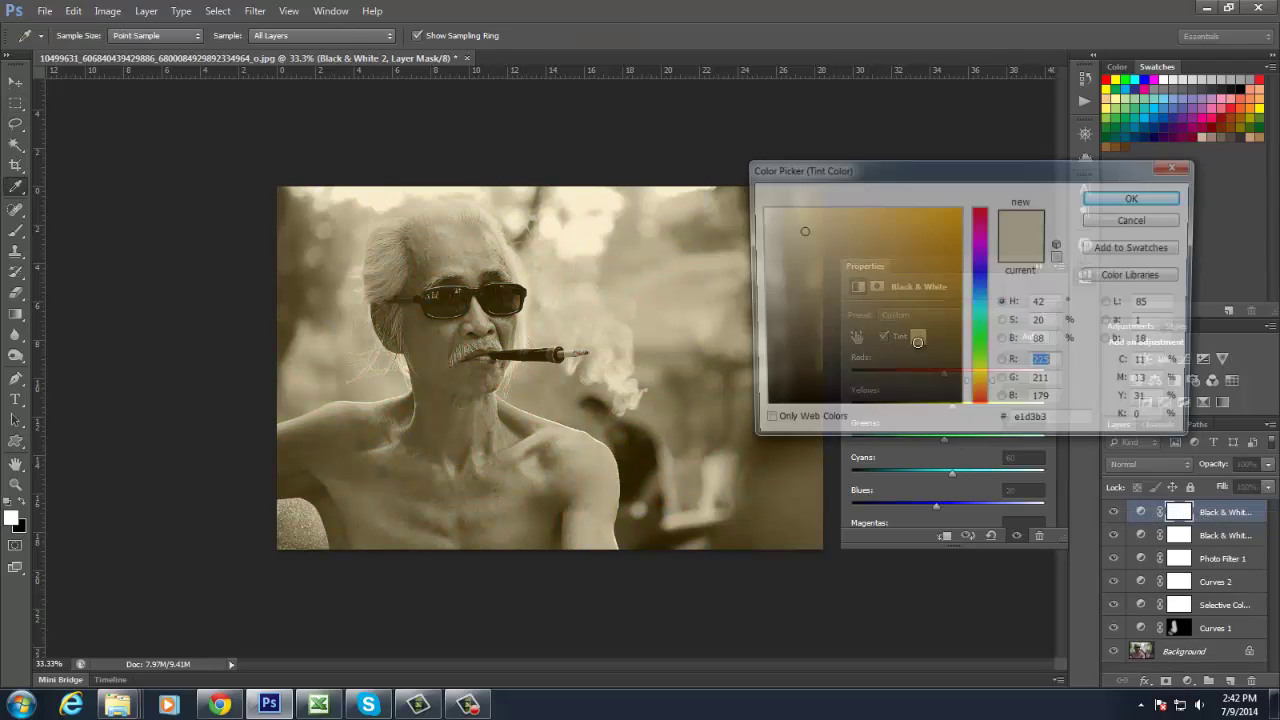
pyautogui.click(980, 300)
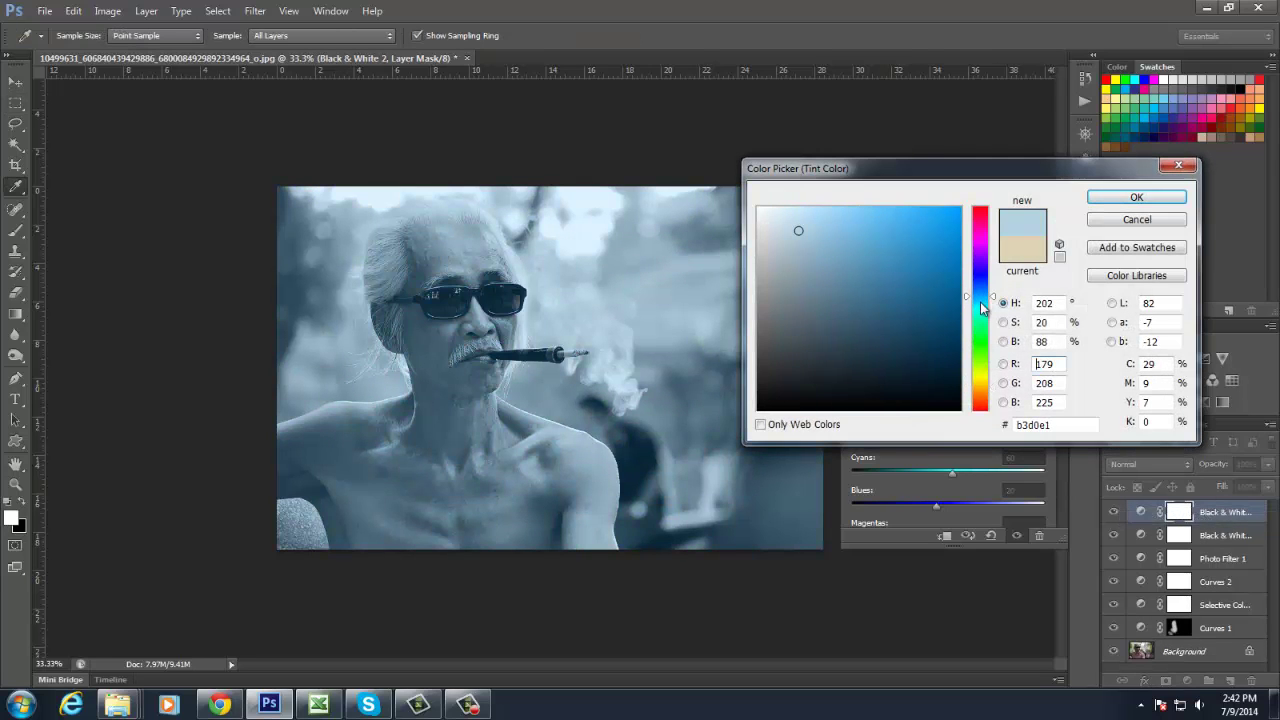
pyautogui.moveTo(983, 302)
pyautogui.mouseDown()
pyautogui.moveTo(983, 316)
pyautogui.moveTo(903, 331)
pyautogui.moveTo(925, 344)
pyautogui.mouseUp()
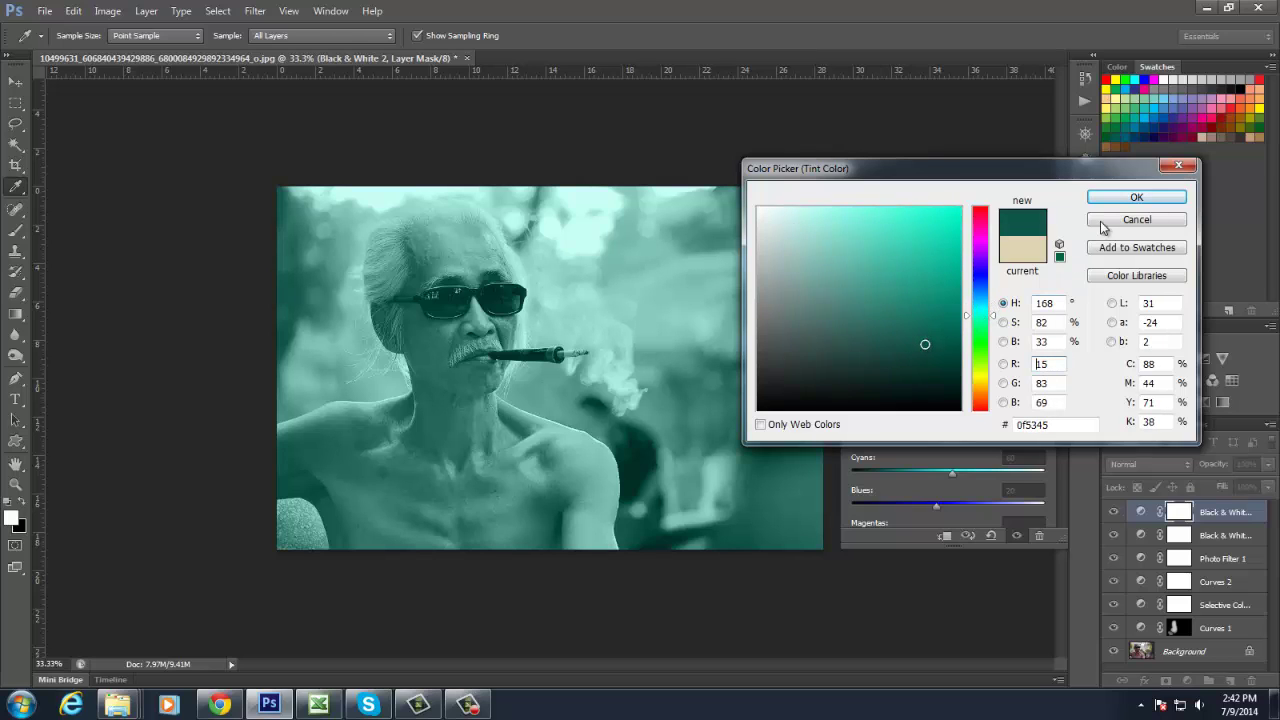
pyautogui.click(1136, 197)
pyautogui.click(1032, 265)
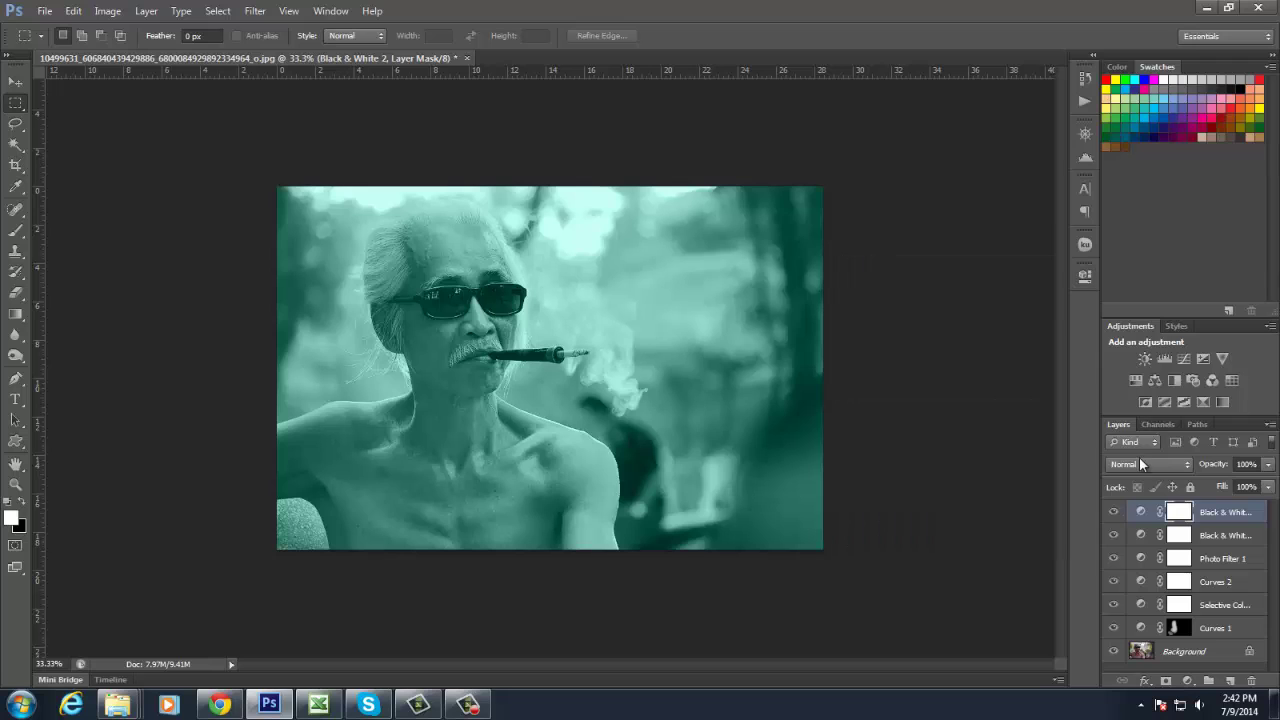
# - Blend Black & White 2 in Soft Light at about 30% opacity
pyautogui.click(1139, 457)
pyautogui.click(1130, 252)
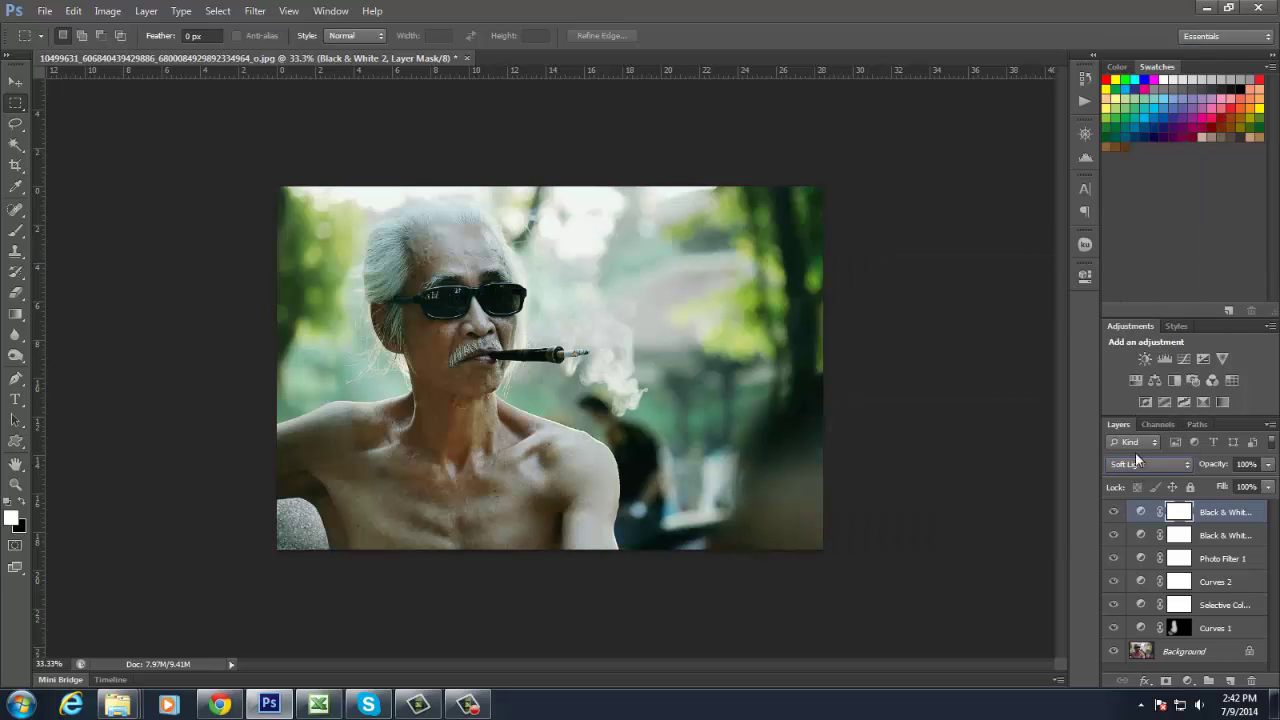
pyautogui.click(1249, 463)
pyautogui.write('15')
pyautogui.press('Return')
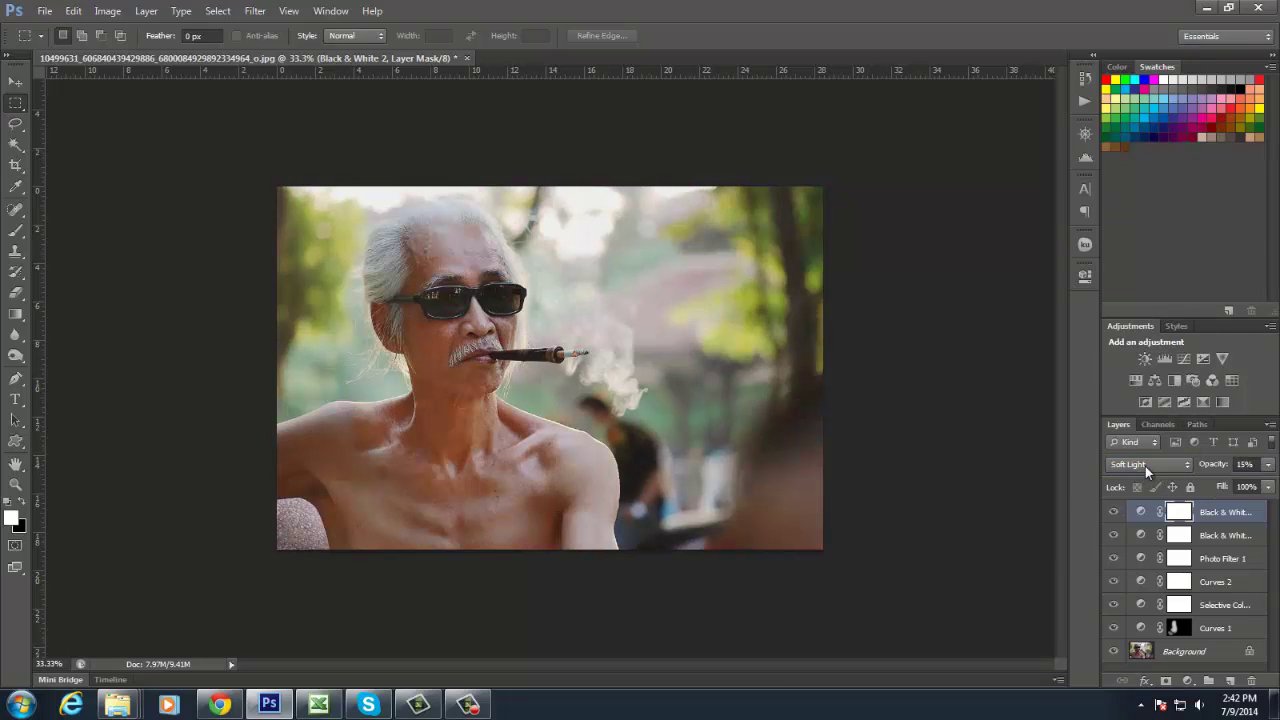
pyautogui.moveTo(1214, 465); pyautogui.dragTo(1226, 469)
# - Add a Gradient Map and set its dark starting stop to a deep, saturated teal
pyautogui.click(1189, 680)
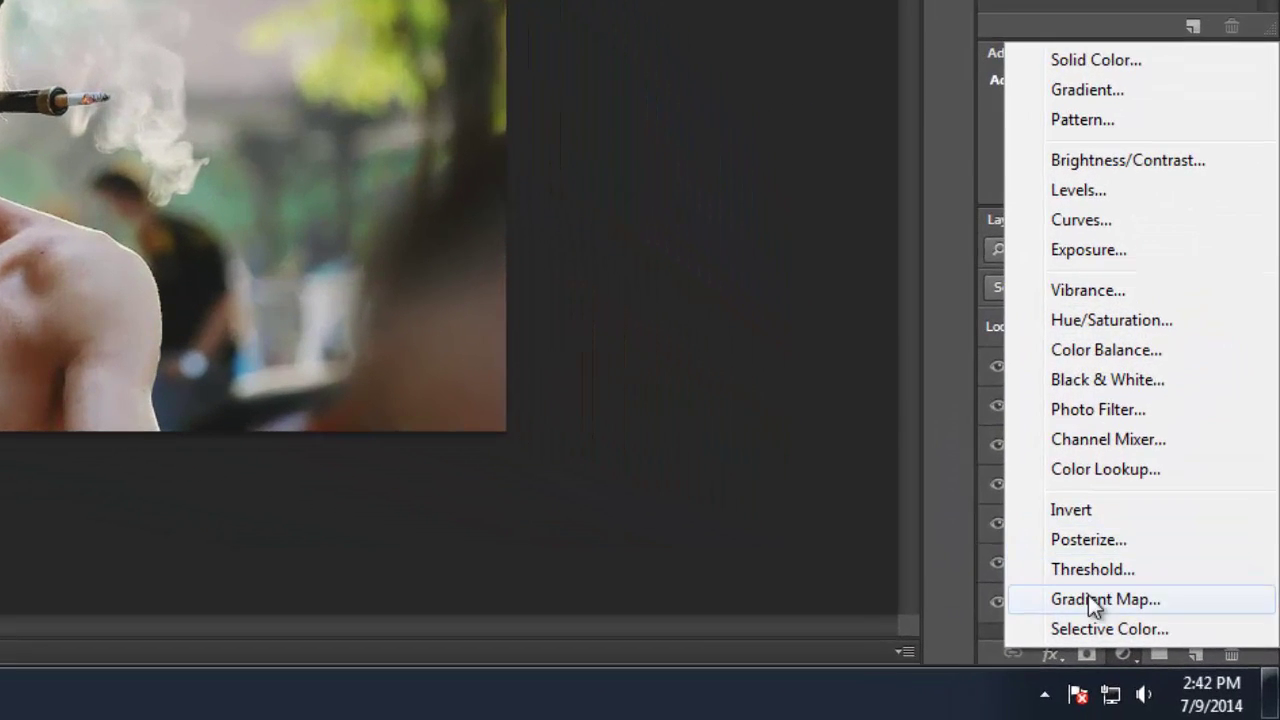
pyautogui.click(1176, 648)
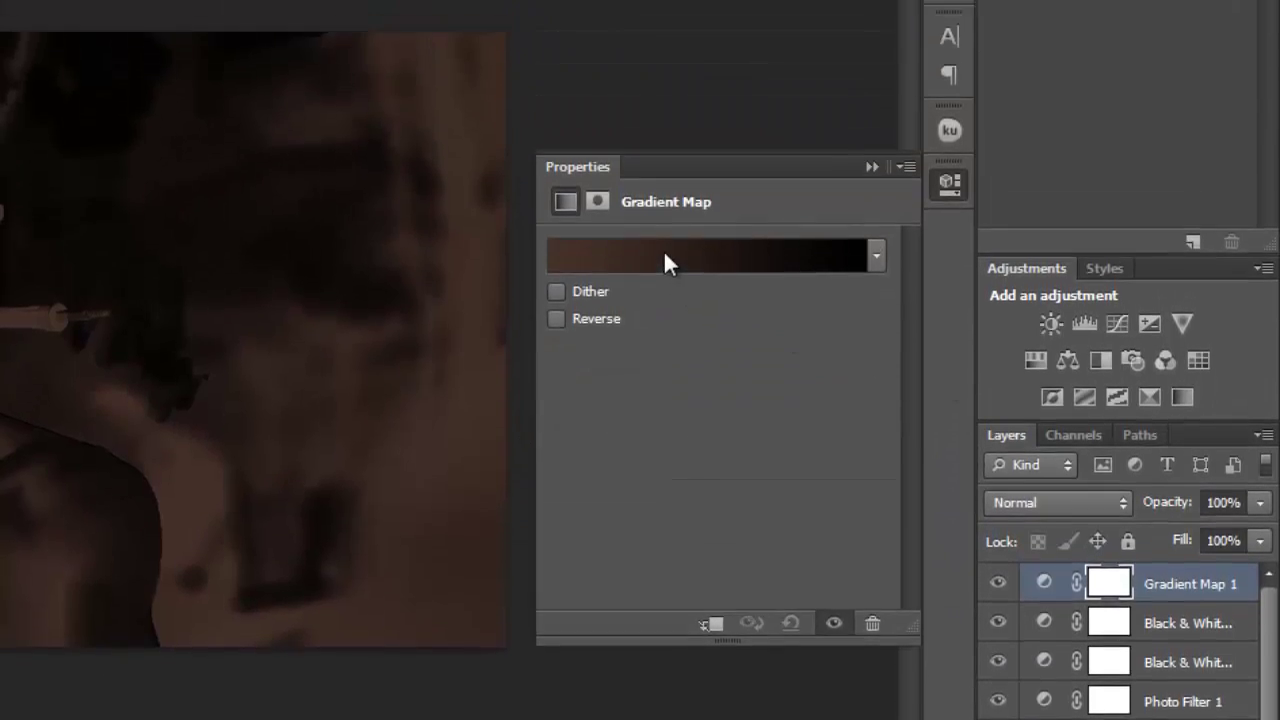
pyautogui.click(663, 93)
pyautogui.click(395, 504)
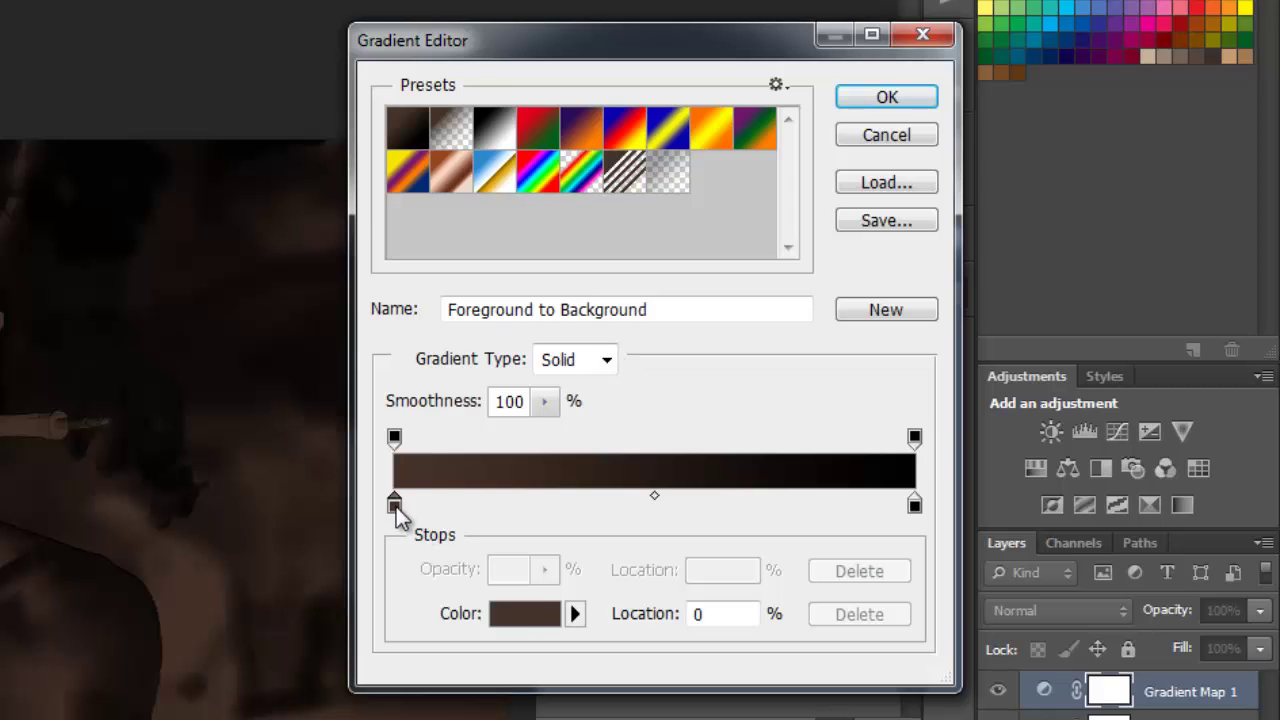
pyautogui.click(525, 613)
pyautogui.moveTo(764, 361); pyautogui.dragTo(776, 340)
pyautogui.moveTo(674, 409); pyautogui.dragTo(669, 395)
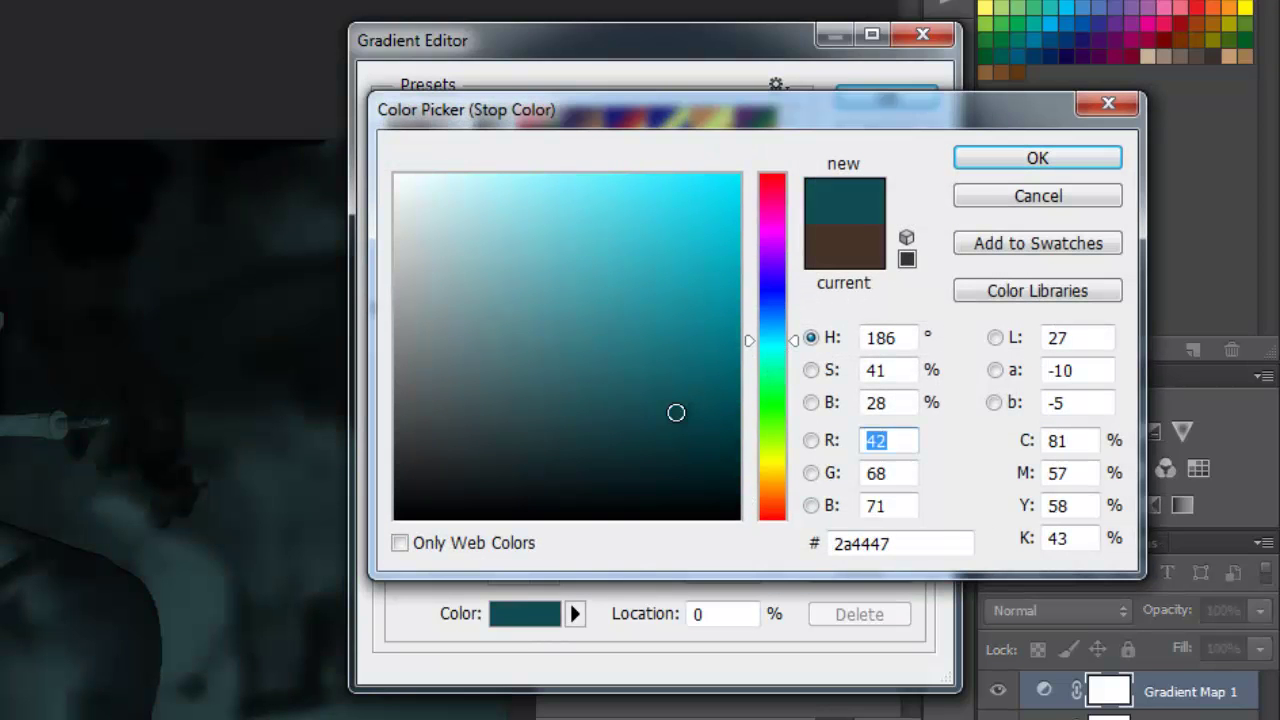
pyautogui.click(1030, 158)
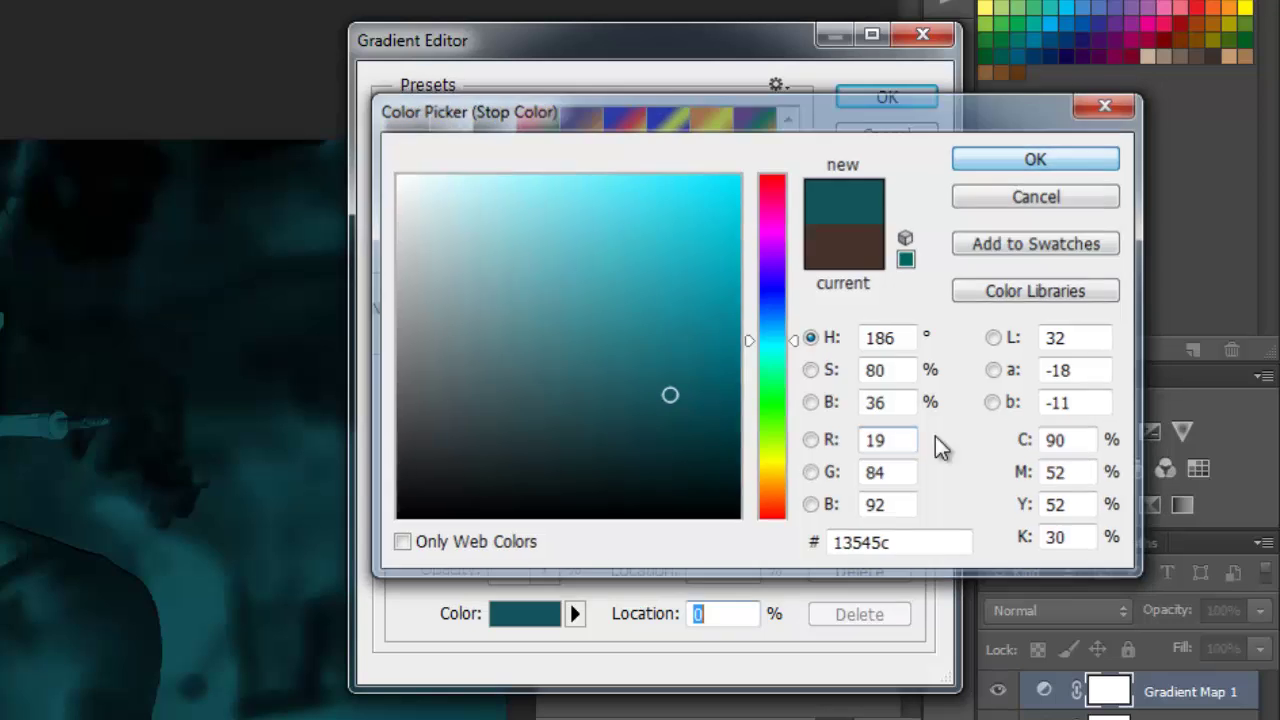
# - Set the gradient's light ending stop to pale yellow fde17f and accept the gradient
pyautogui.click(915, 504)
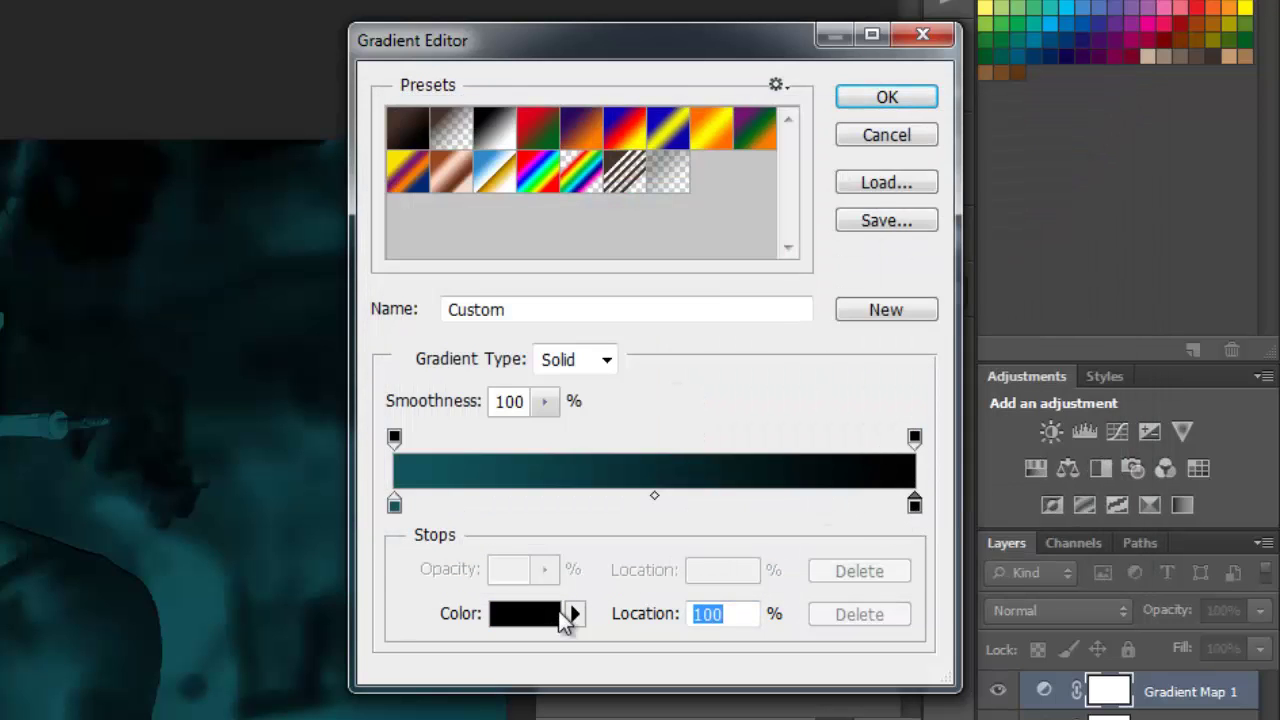
pyautogui.click(556, 613)
pyautogui.moveTo(770, 480); pyautogui.dragTo(779, 475)
pyautogui.click(591, 179)
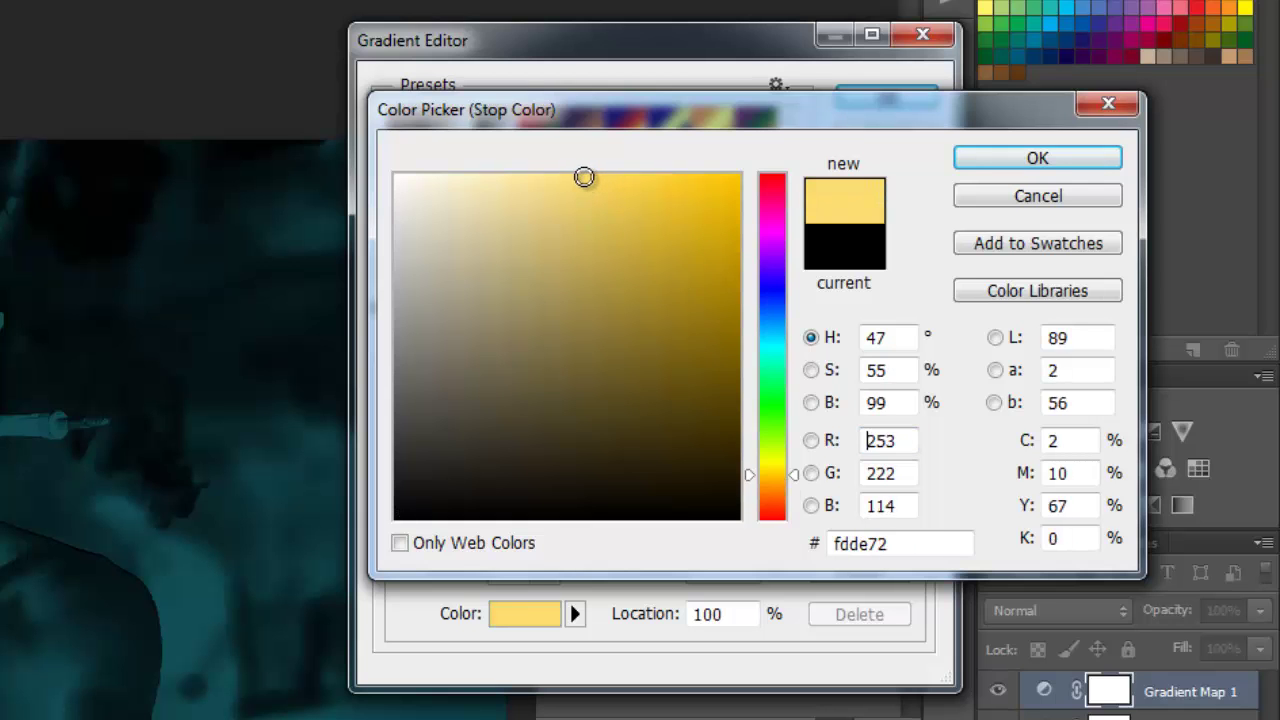
pyautogui.moveTo(591, 179); pyautogui.dragTo(566, 177)
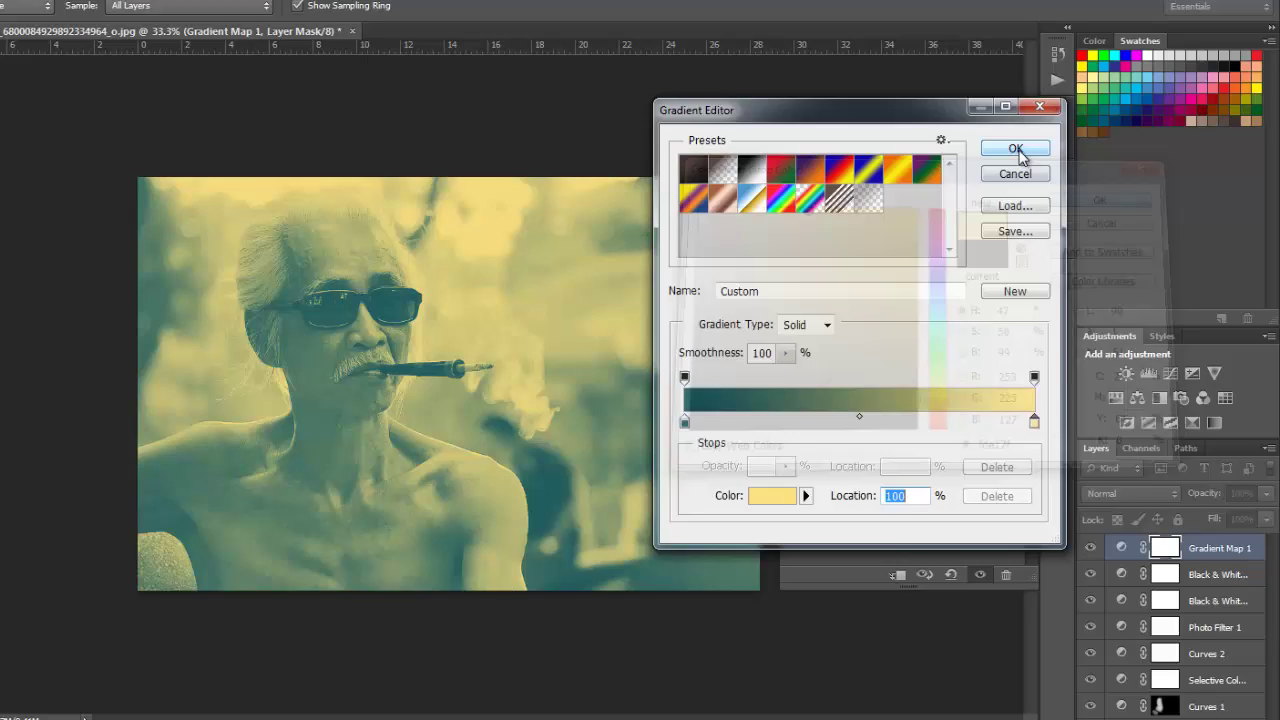
pyautogui.click(1016, 150)
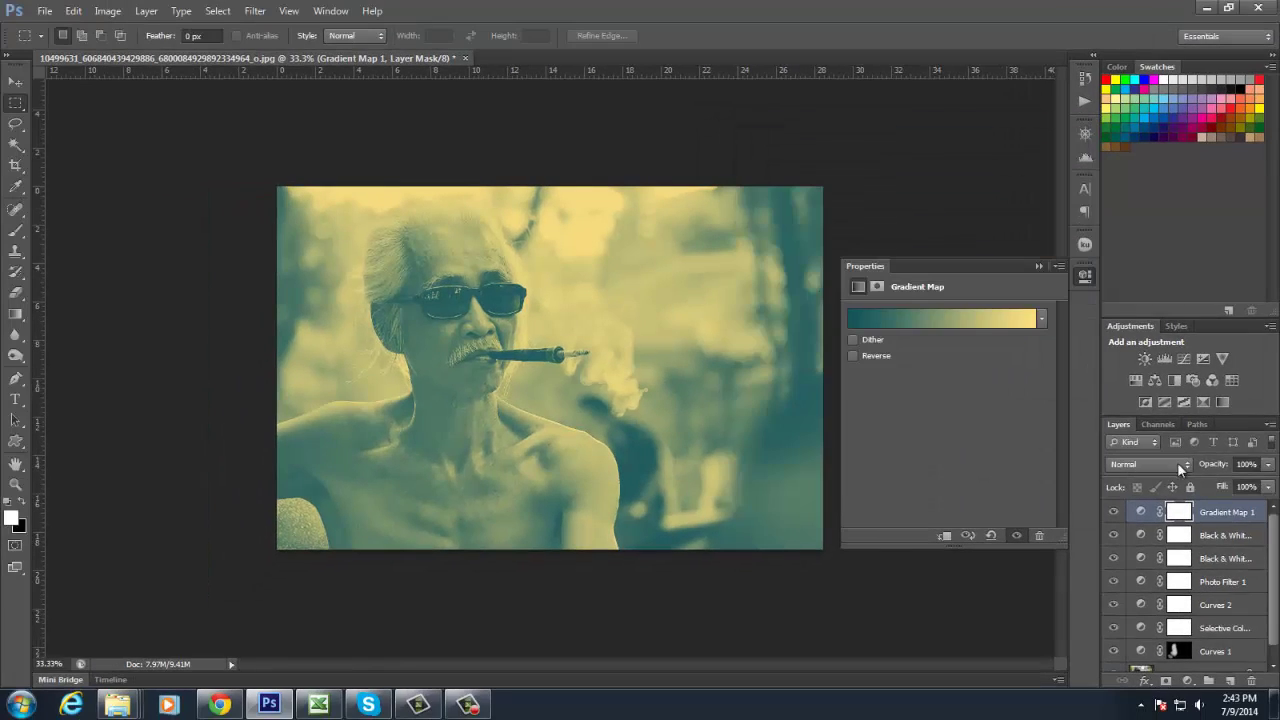
# - Blend Gradient Map 1 in Color mode at 10% opacity
pyautogui.click(1154, 463)
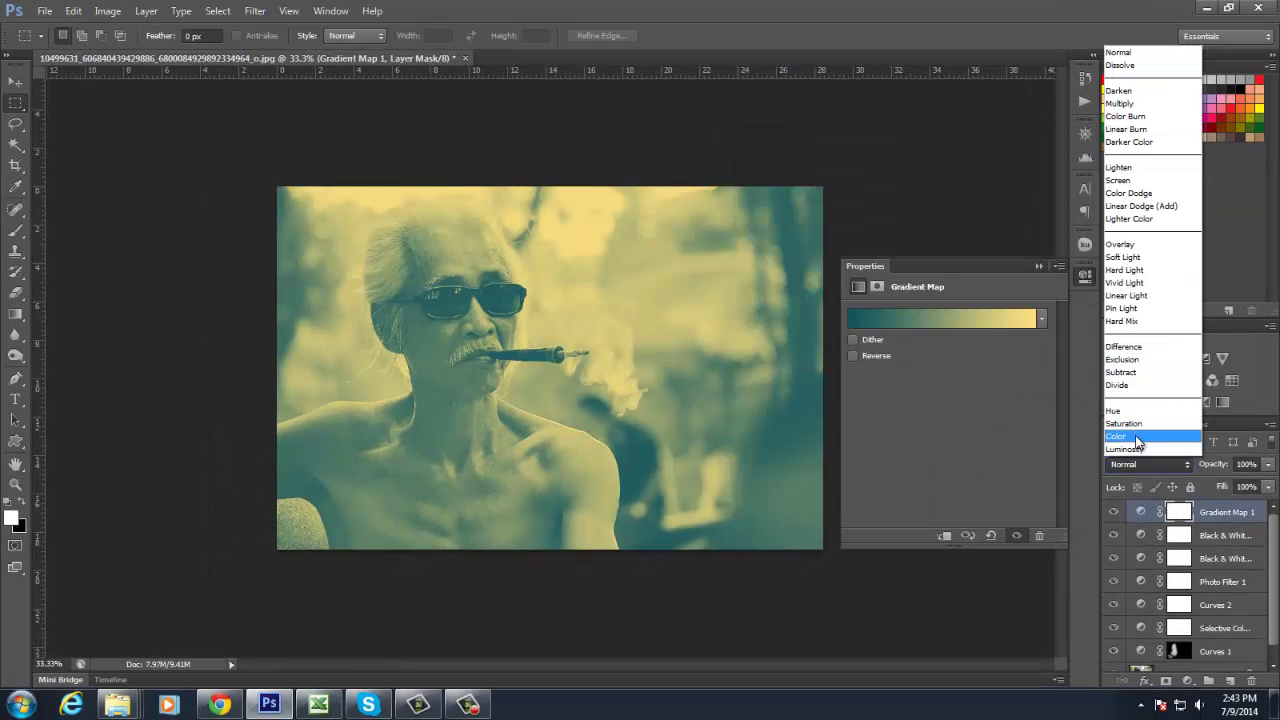
pyautogui.click(1122, 436)
pyautogui.click(1038, 266)
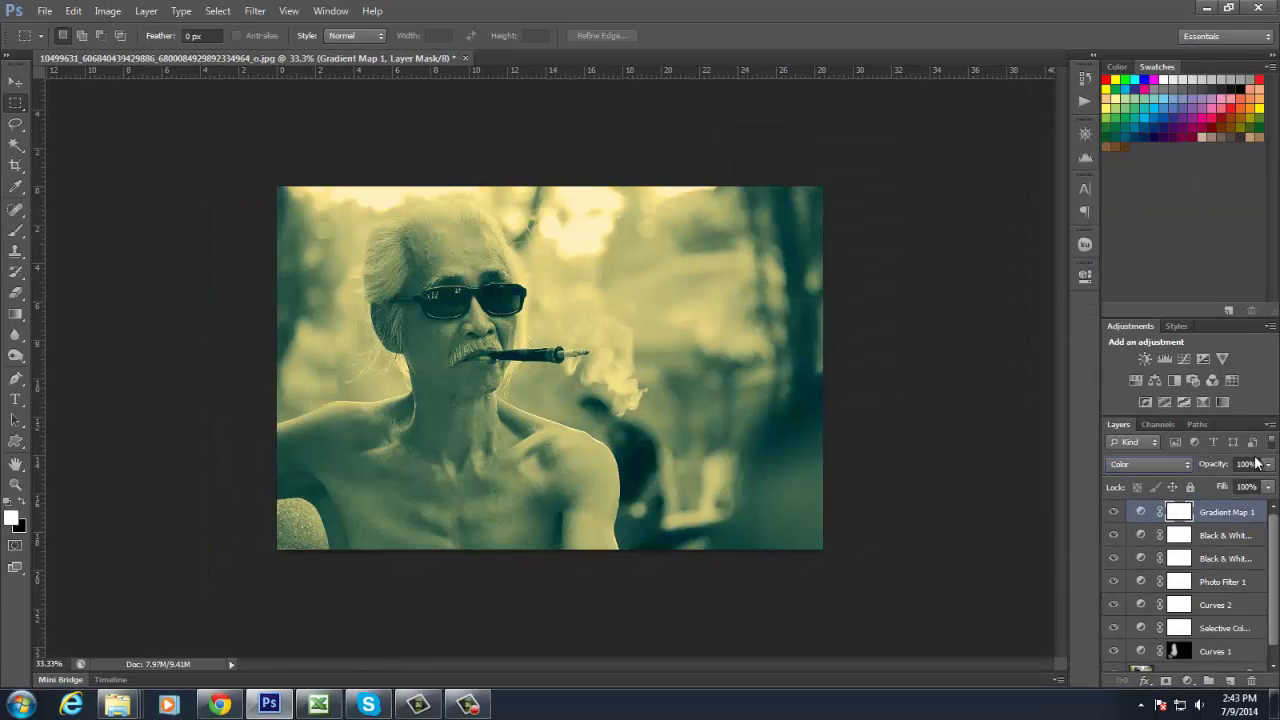
pyautogui.click(1199, 465)
pyautogui.write('15')
pyautogui.press('BackSpace')
pyautogui.write('0')
pyautogui.press('Return')
# - Add a Curves 3 layer with a lowered white point and lifted black point
pyautogui.click(1188, 681)
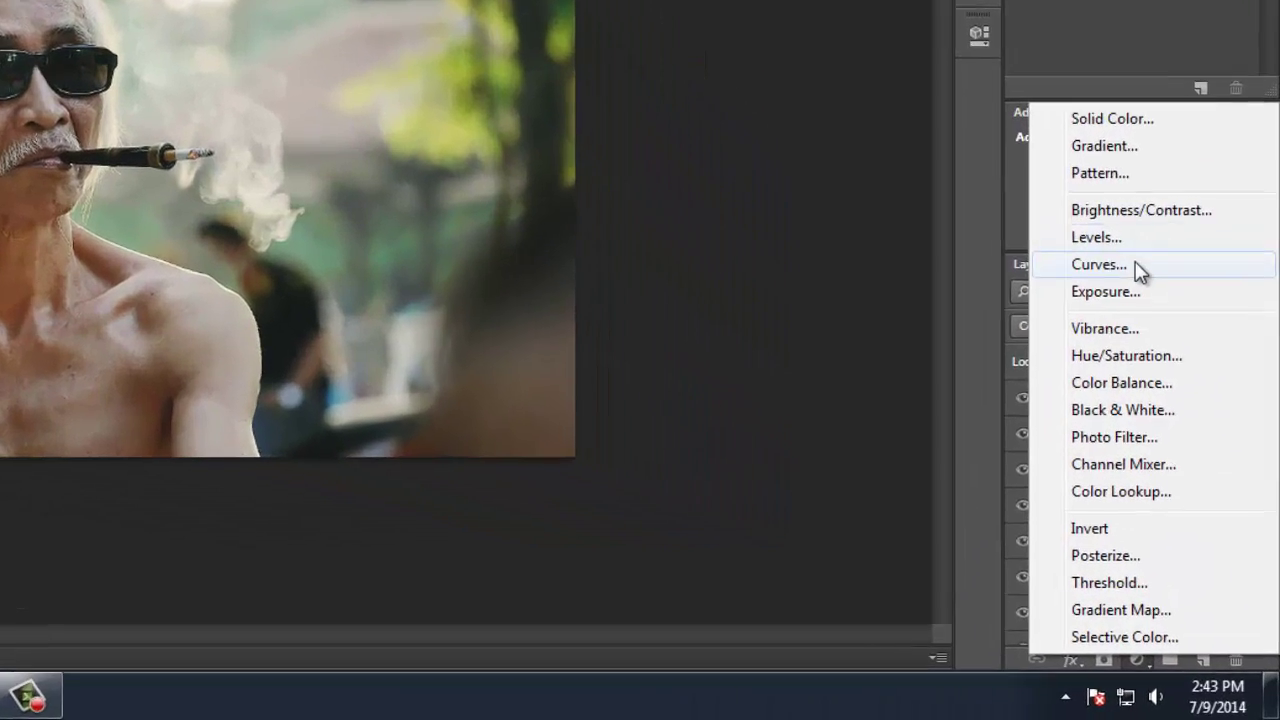
pyautogui.click(1137, 268)
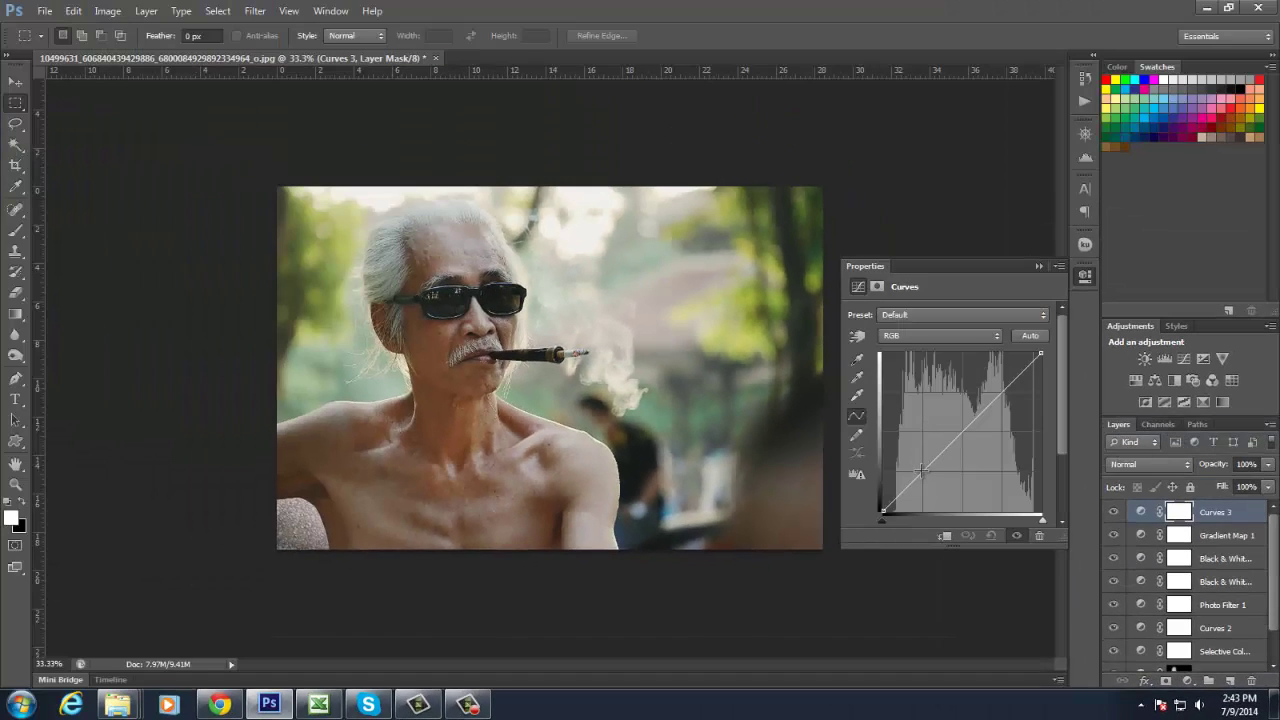
pyautogui.moveTo(920, 469); pyautogui.dragTo(922, 477)
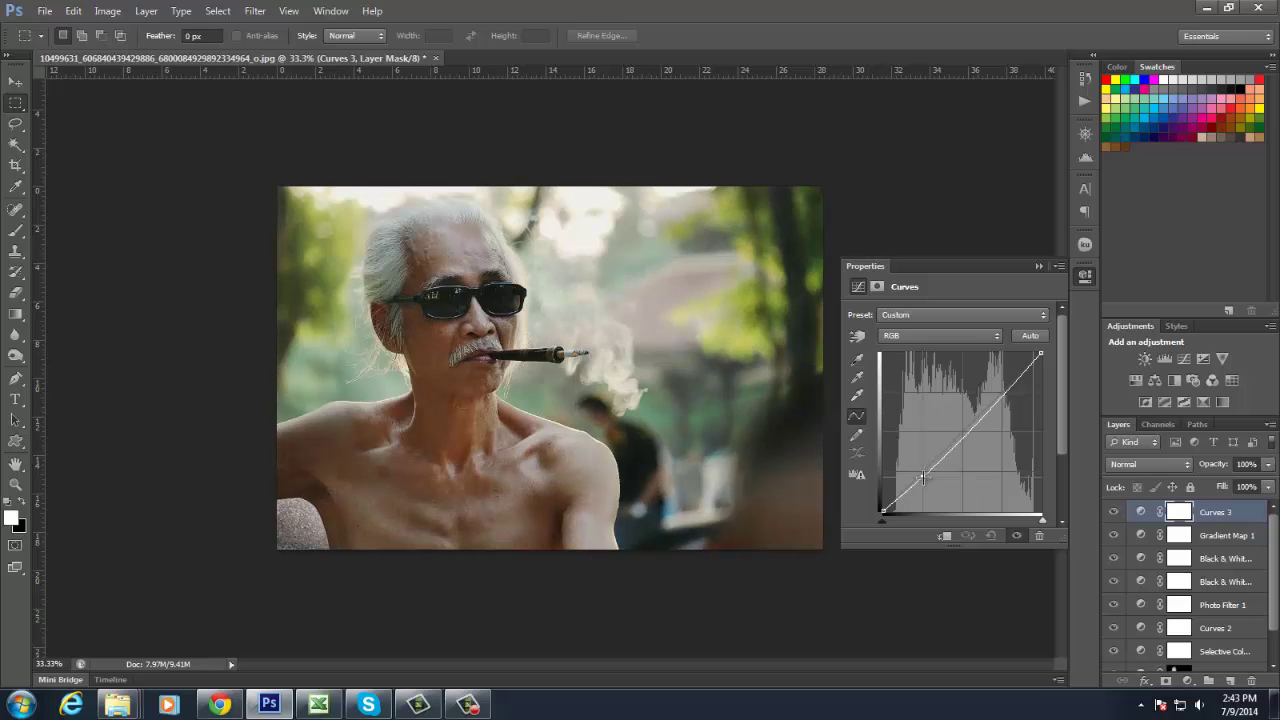
pyautogui.click(962, 431)
pyautogui.click(1000, 390)
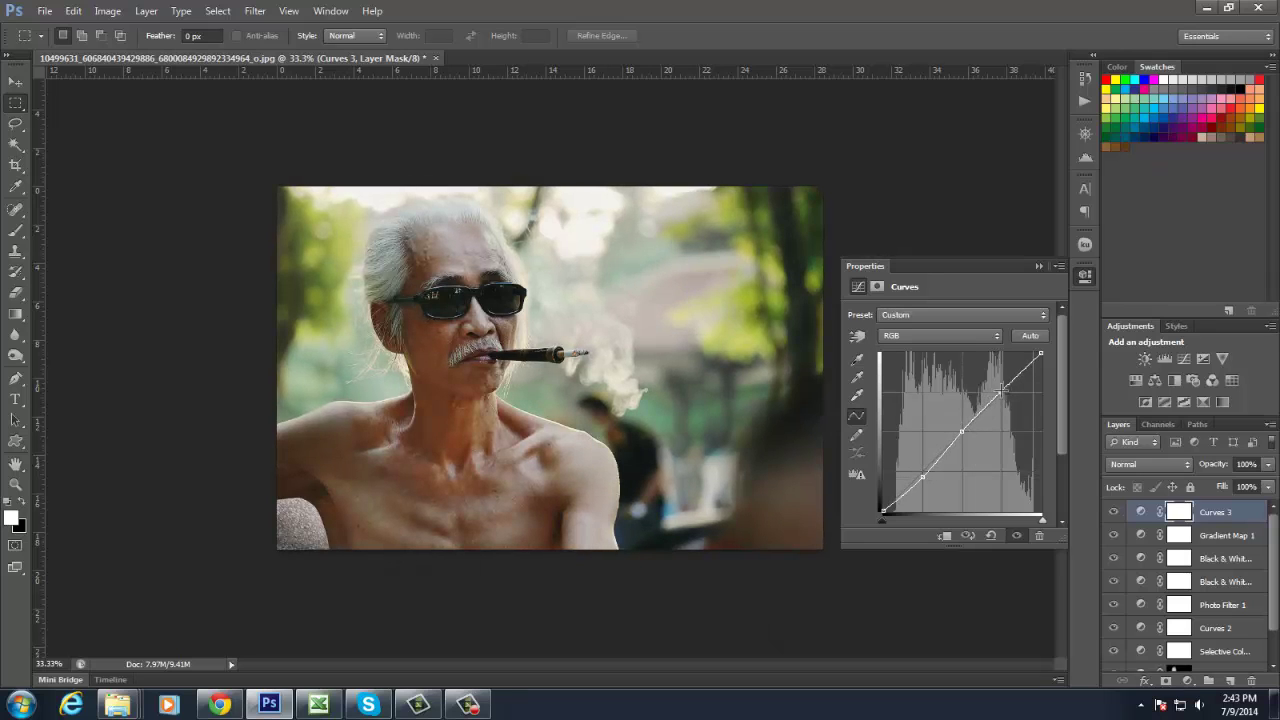
pyautogui.moveTo(1040, 354); pyautogui.dragTo(1040, 361)
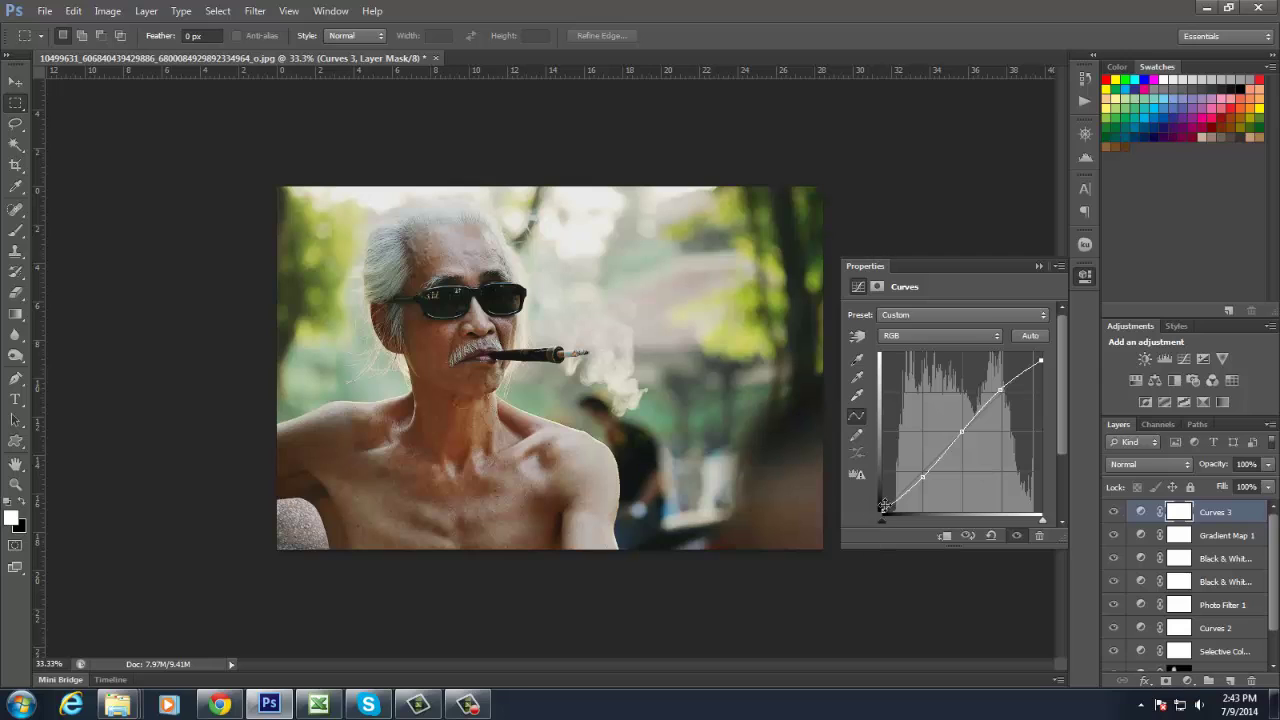
pyautogui.moveTo(884, 506); pyautogui.dragTo(883, 502)
# - Add three more control points along the lower and midtone part of the curve
pyautogui.click(903, 493)
pyautogui.click(924, 478)
pyautogui.click(945, 451)
pyautogui.click(1039, 266)
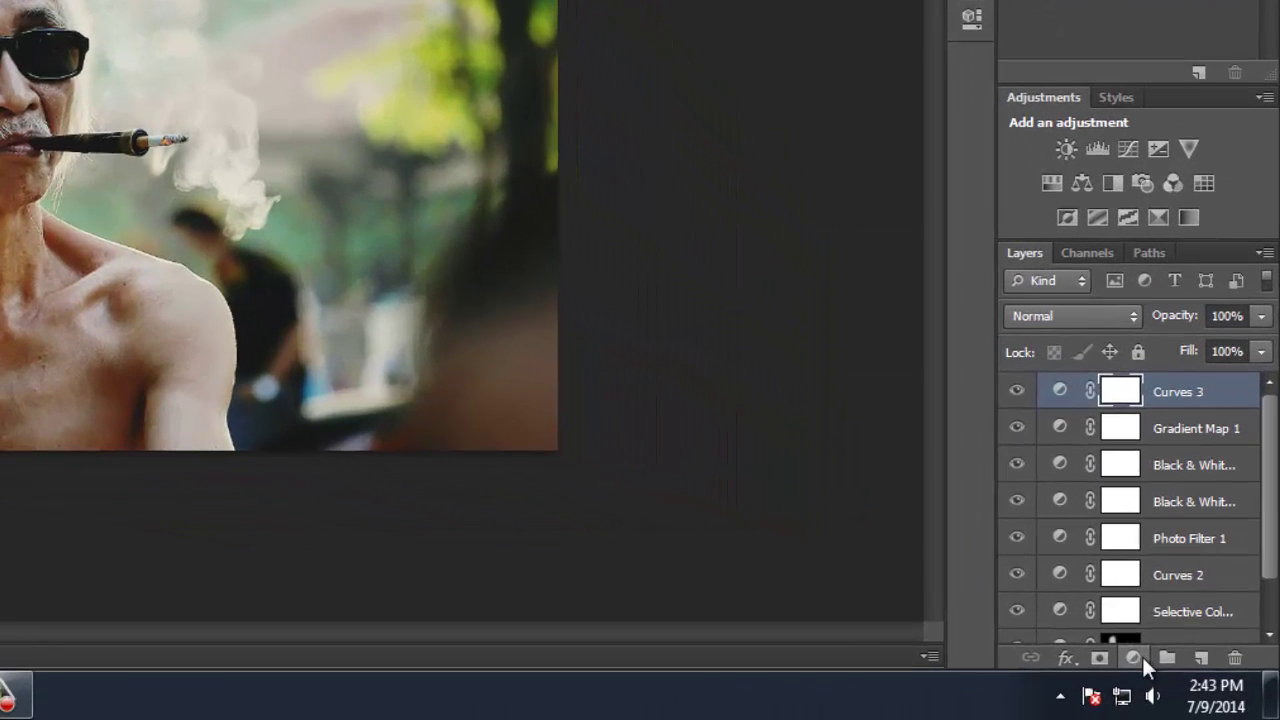
# - Add a Hue/Saturation layer and lower the Yellows saturation to about -32
pyautogui.click(1140, 657)
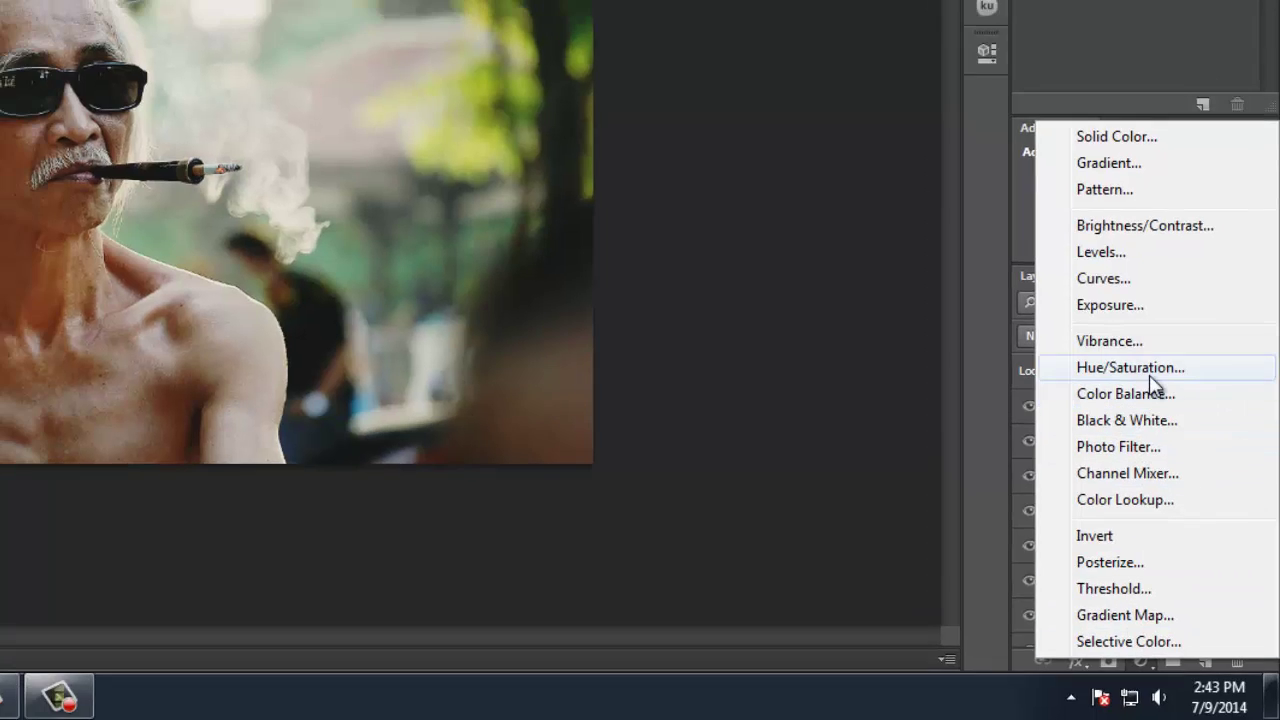
pyautogui.click(1122, 349)
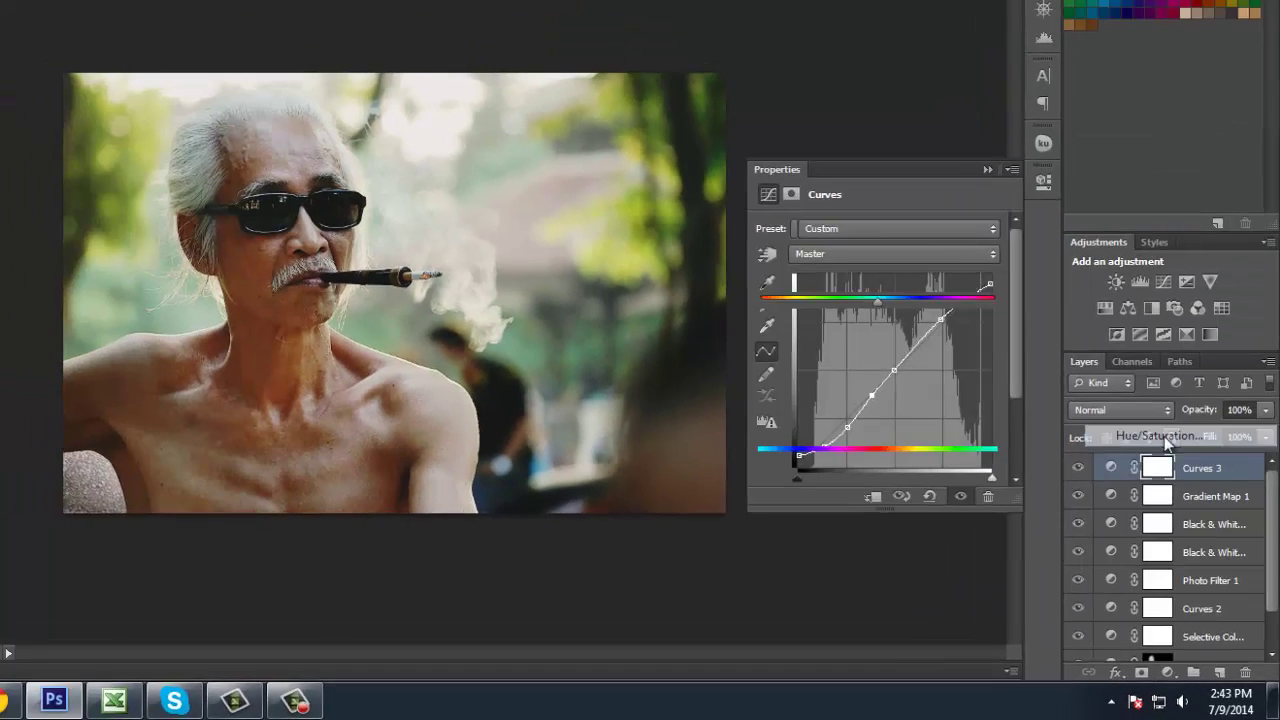
pyautogui.click(898, 336)
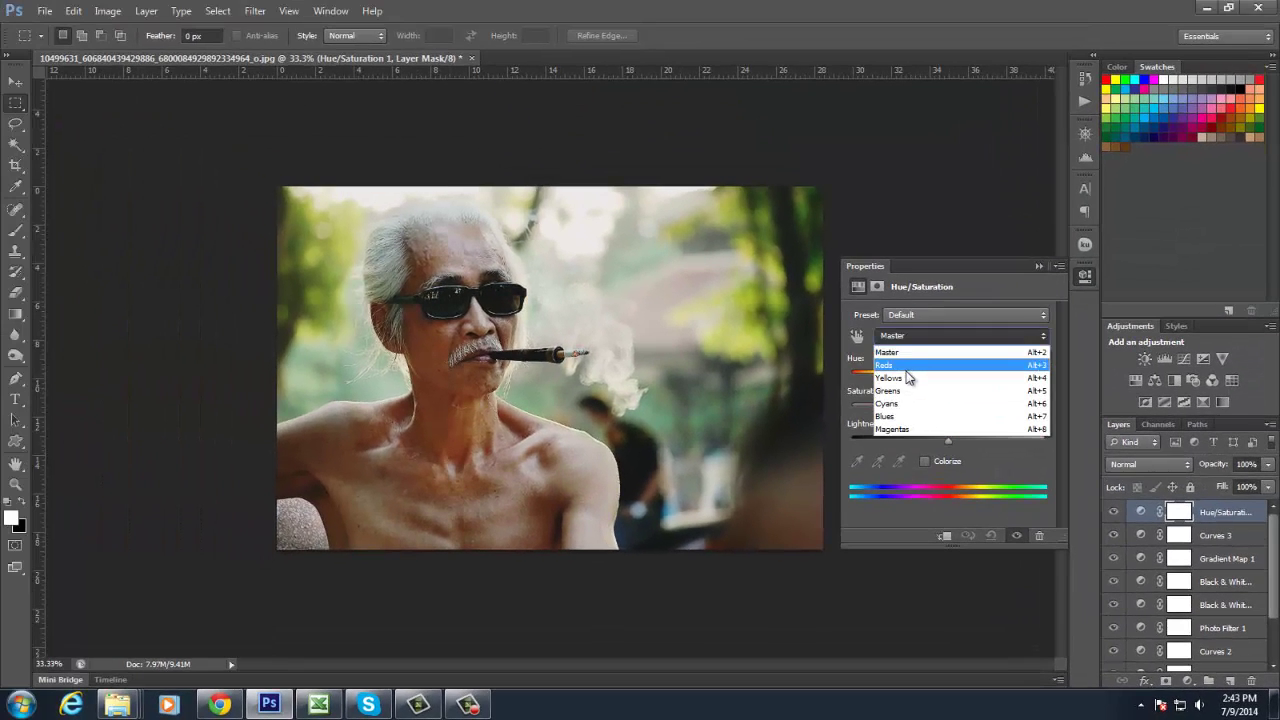
pyautogui.click(903, 376)
pyautogui.moveTo(924, 407); pyautogui.dragTo(914, 408)
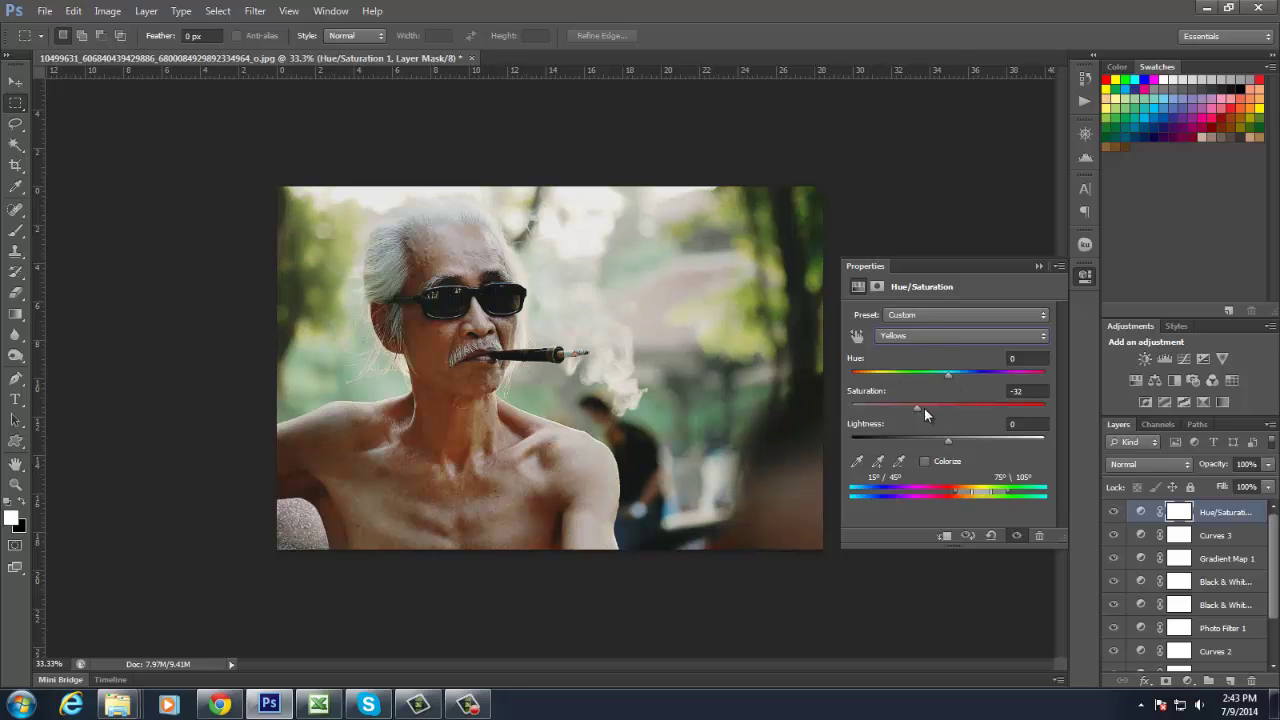
# - Lower the Reds saturation to -12 in the Hue/Saturation layer
pyautogui.click(916, 335)
pyautogui.click(918, 358)
pyautogui.moveTo(941, 410); pyautogui.dragTo(936, 408)
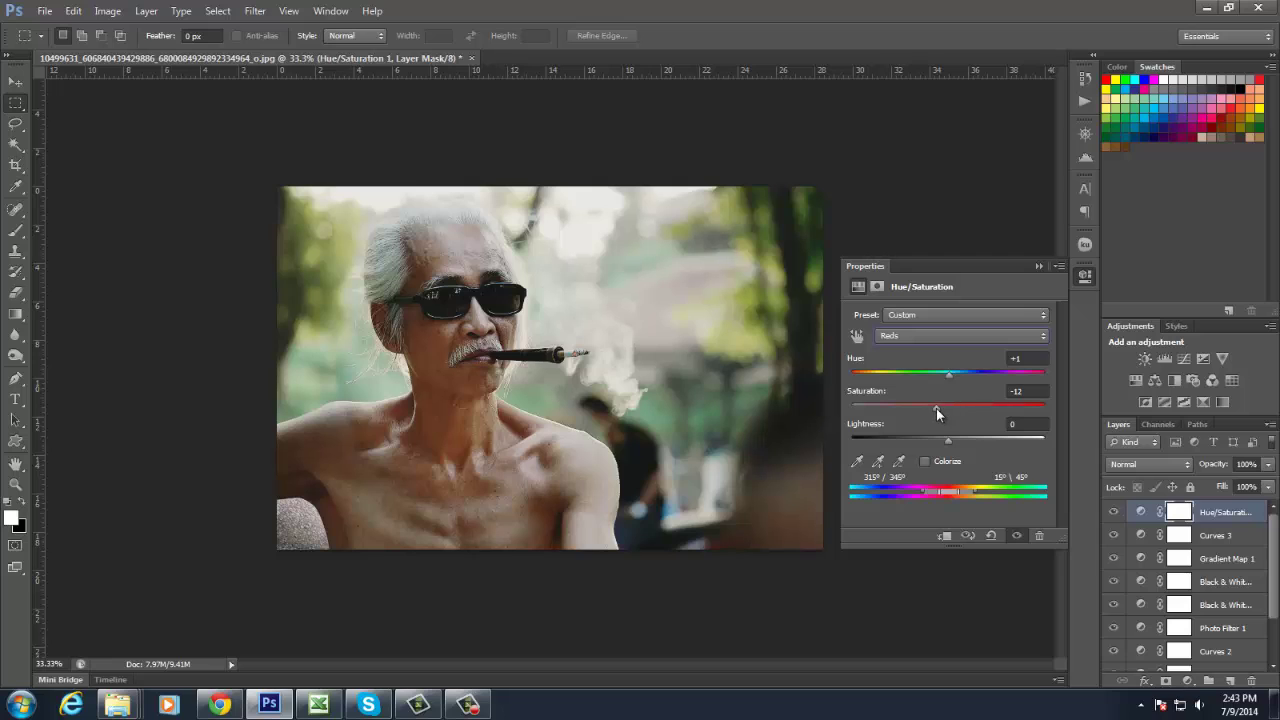
pyautogui.click(964, 338)
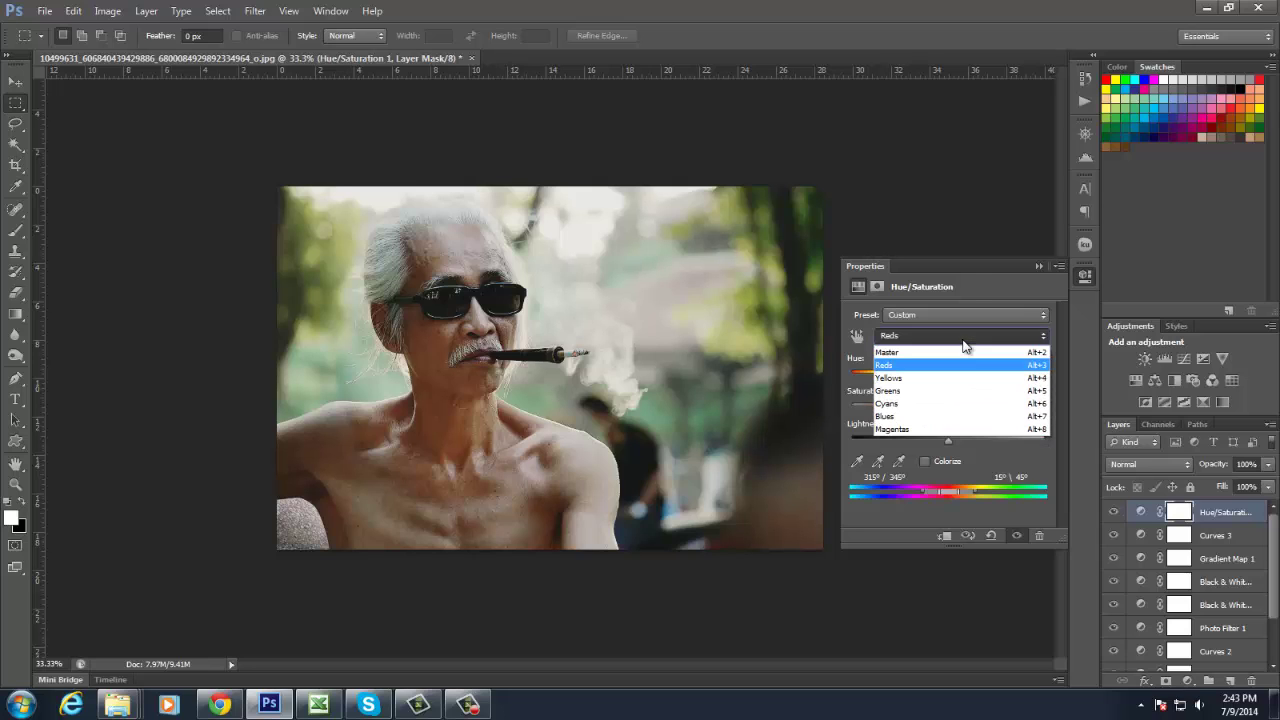
pyautogui.click(964, 345)
pyautogui.click(1085, 276)
pyautogui.click(1187, 680)
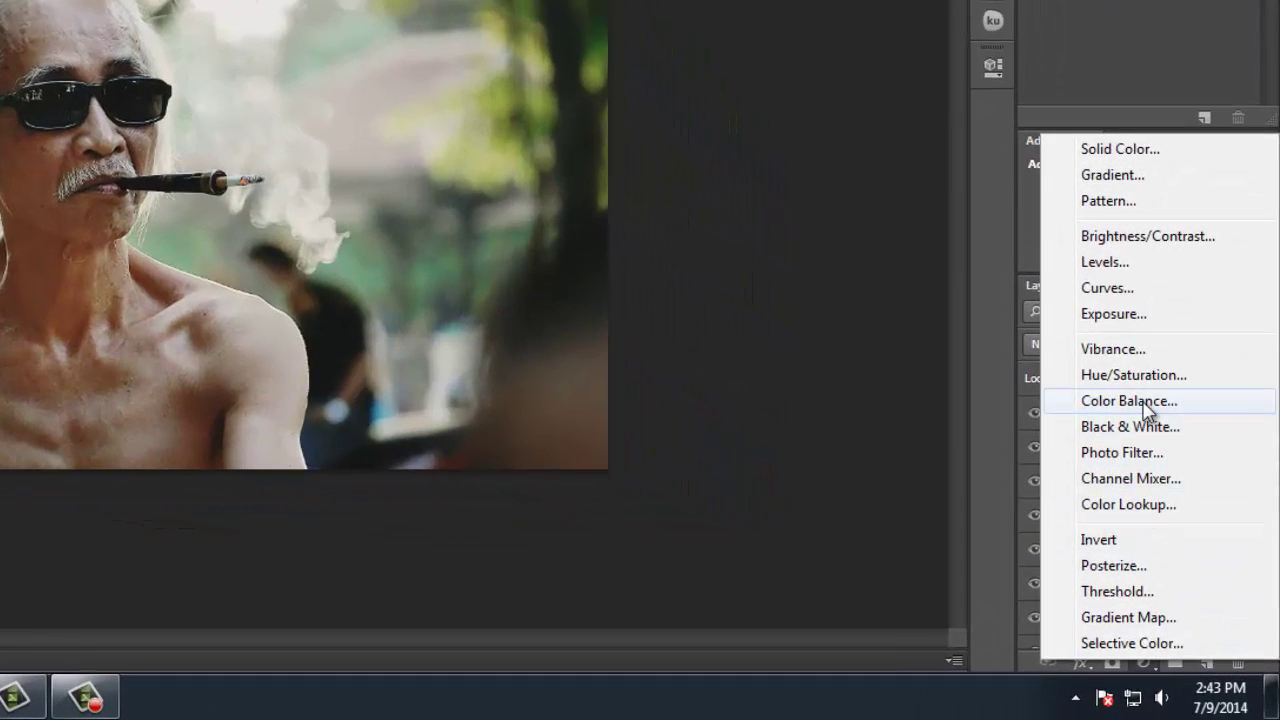
# - Add a Color Balance adjustment layer and shift the shadows toward cyan
pyautogui.click(1145, 406)
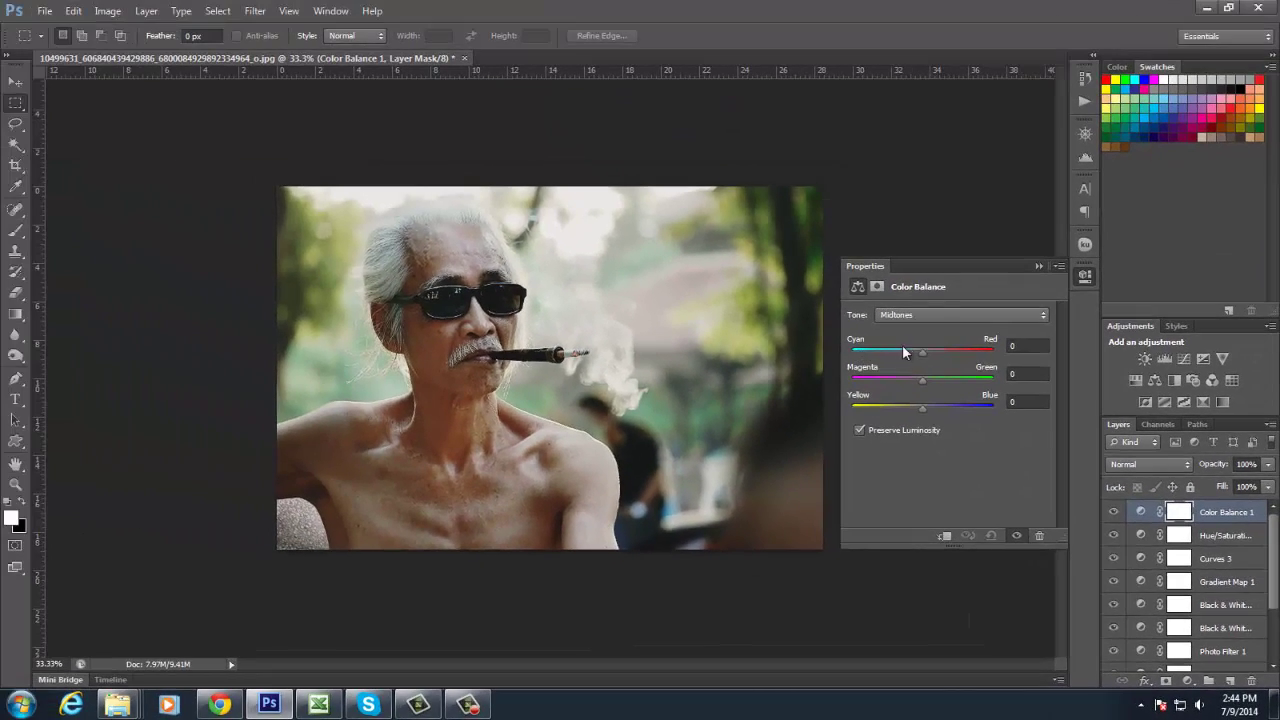
pyautogui.click(917, 315)
pyautogui.moveTo(919, 351); pyautogui.dragTo(917, 353)
# - Set the midtones toward cyan and yellow (−8, −10, −7)
pyautogui.click(924, 317)
pyautogui.click(924, 346)
pyautogui.moveTo(921, 409); pyautogui.dragTo(920, 410)
pyautogui.moveTo(922, 353); pyautogui.dragTo(917, 353)
pyautogui.moveTo(917, 410); pyautogui.dragTo(913, 408)
# - Shift the highlights slightly toward red (+9)
pyautogui.click(915, 314)
pyautogui.click(908, 357)
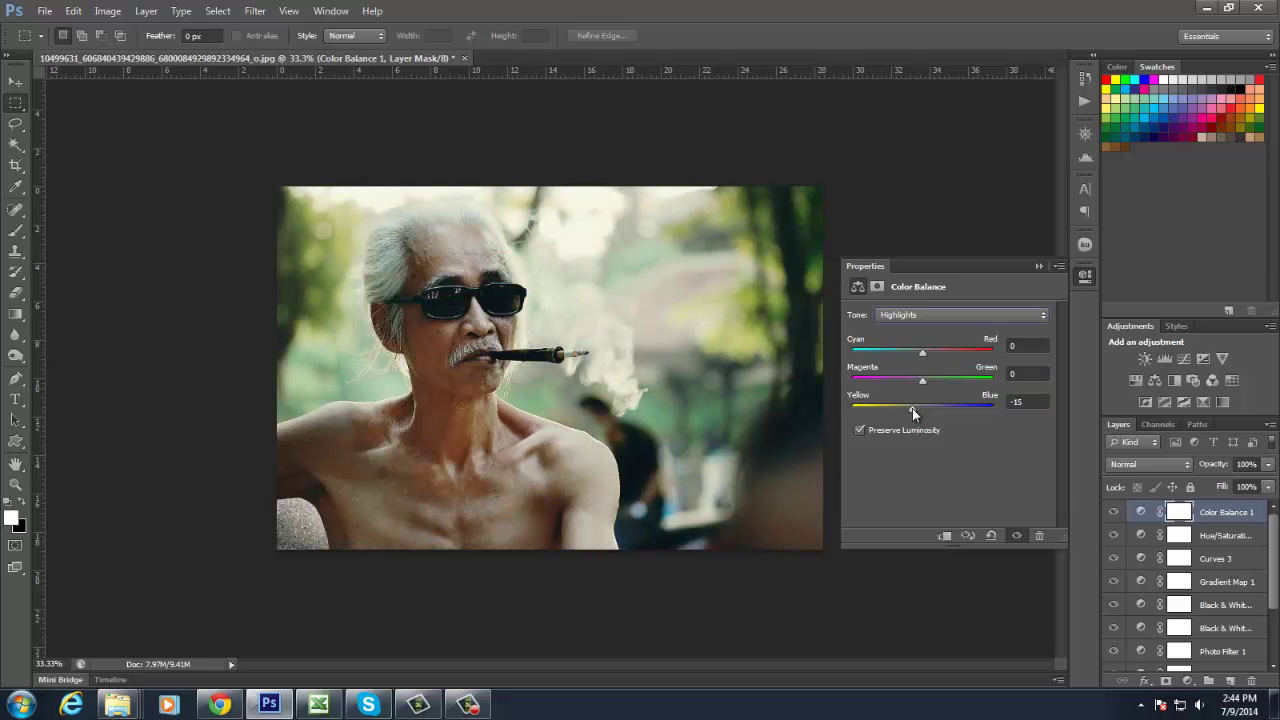
pyautogui.click(929, 354)
# - Close Color Balance and add another Curves adjustment layer, Curves 4
pyautogui.click(1038, 266)
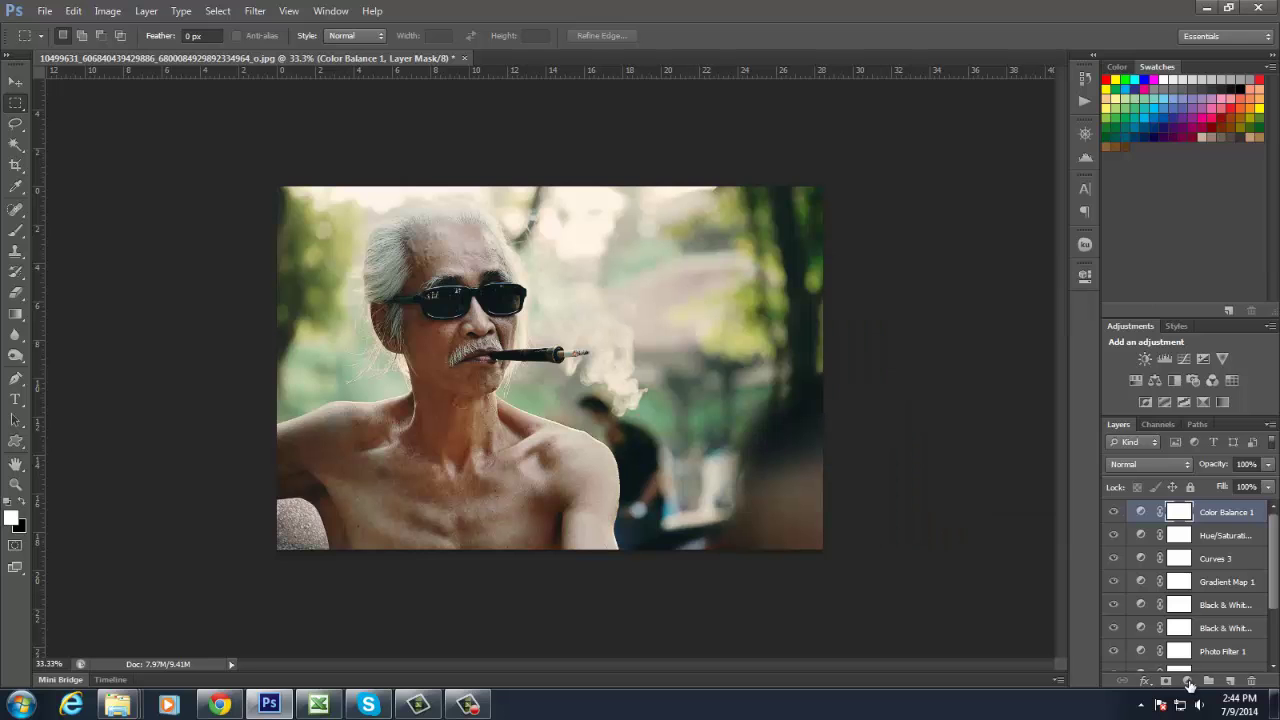
pyautogui.click(1192, 675)
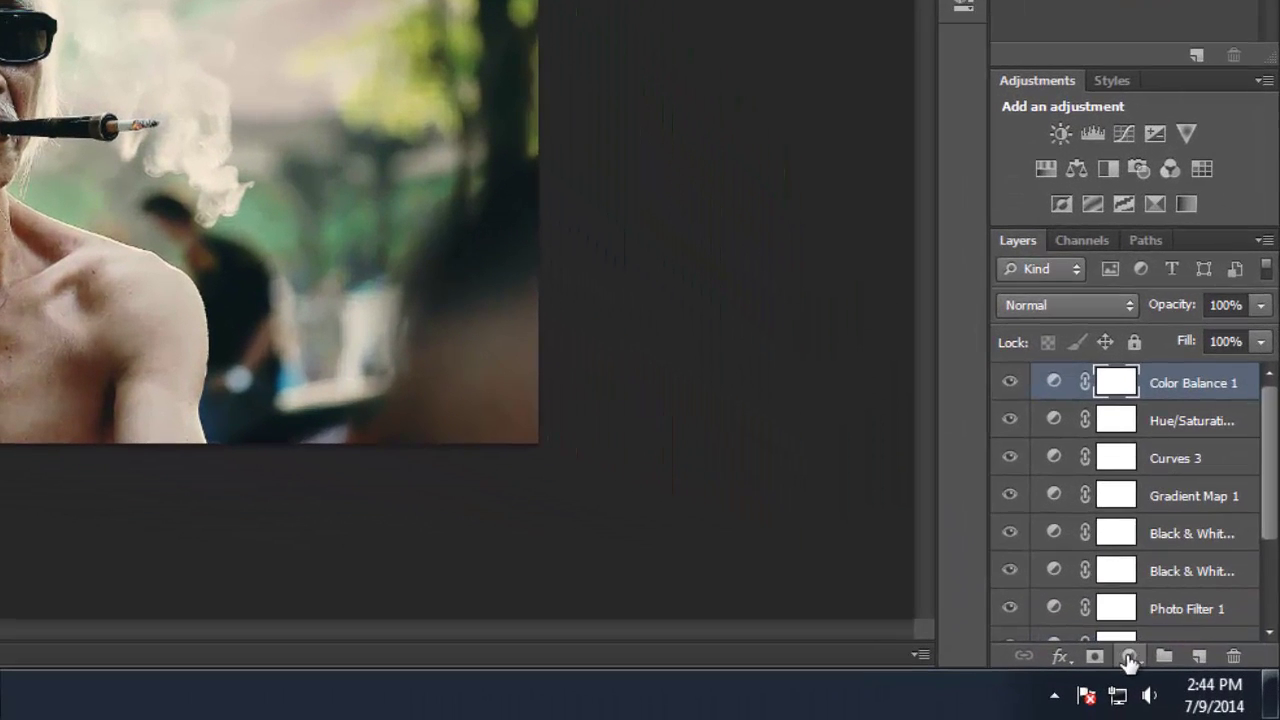
pyautogui.click(1128, 657)
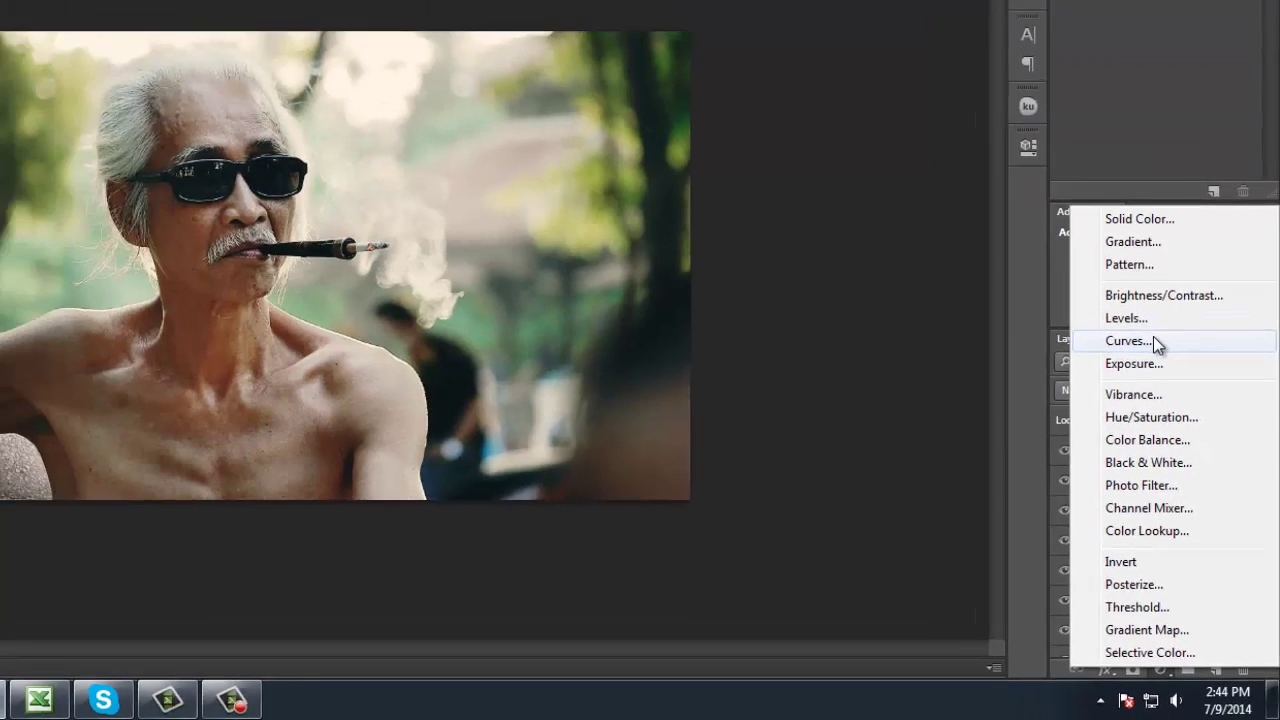
pyautogui.click(1148, 430)
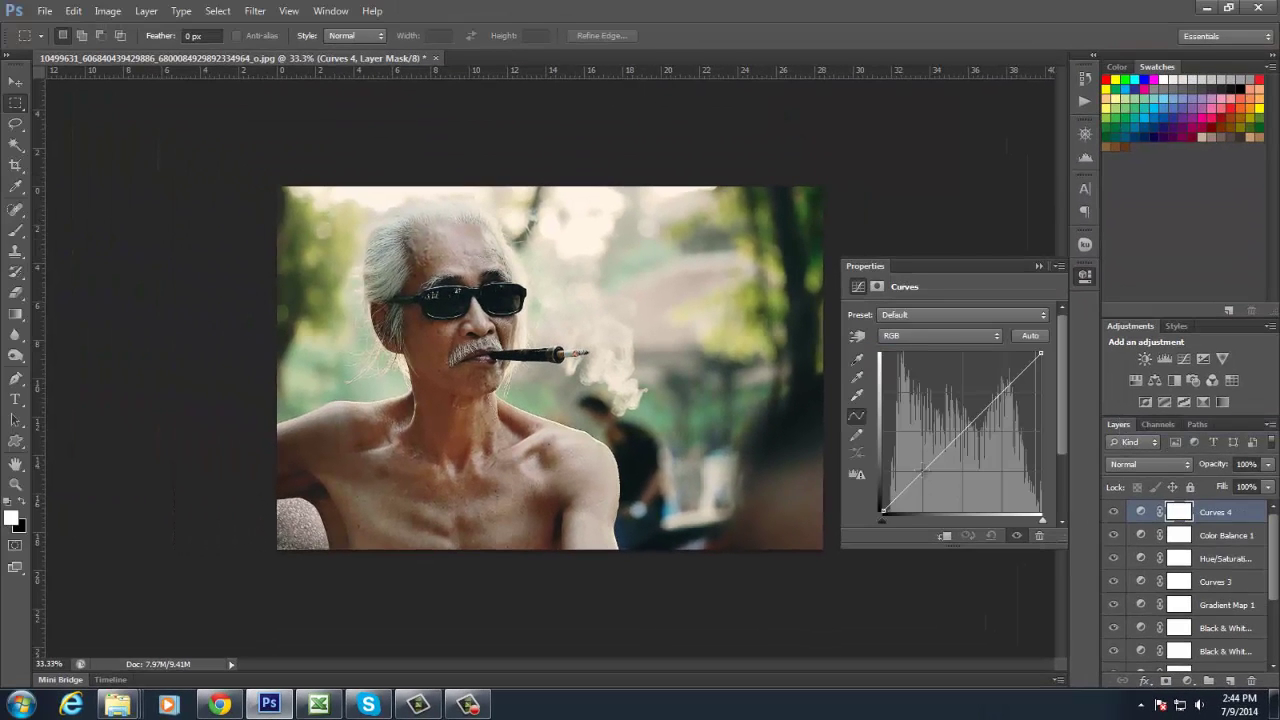
# - Shape an RGB S-curve with a raised black point and lowered white point
pyautogui.moveTo(922, 472); pyautogui.dragTo(922, 478)
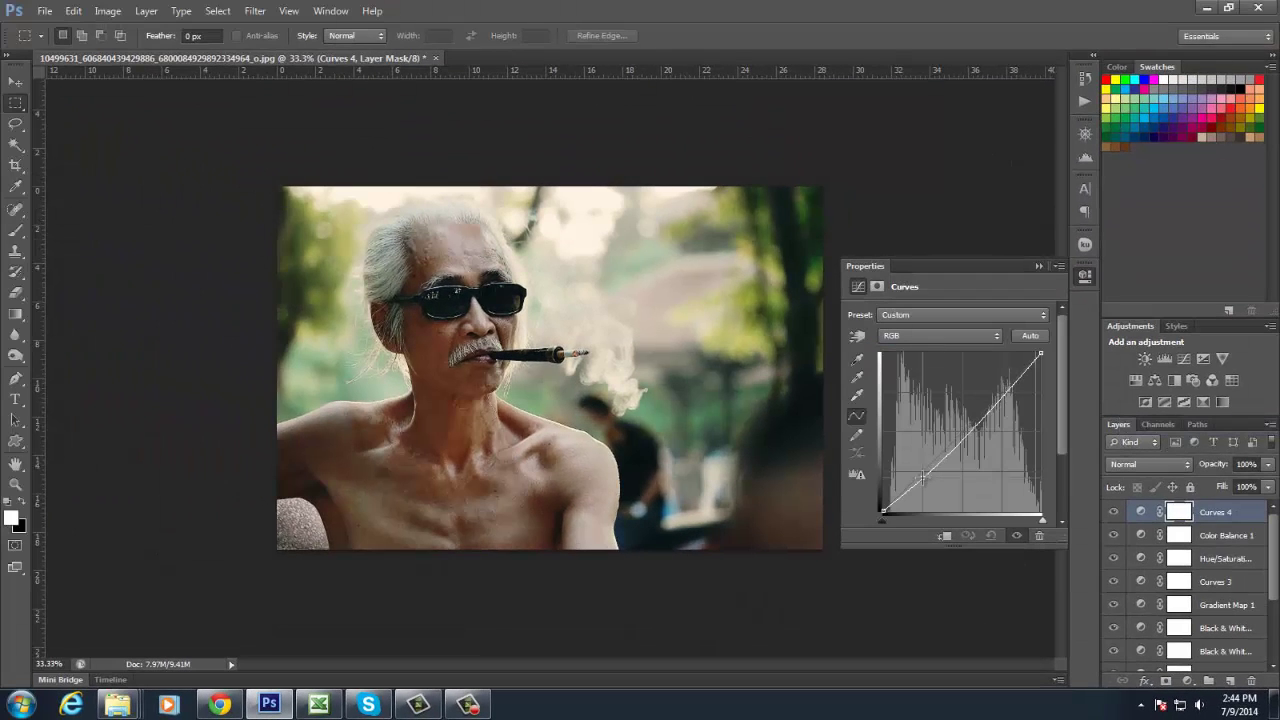
pyautogui.click(967, 430)
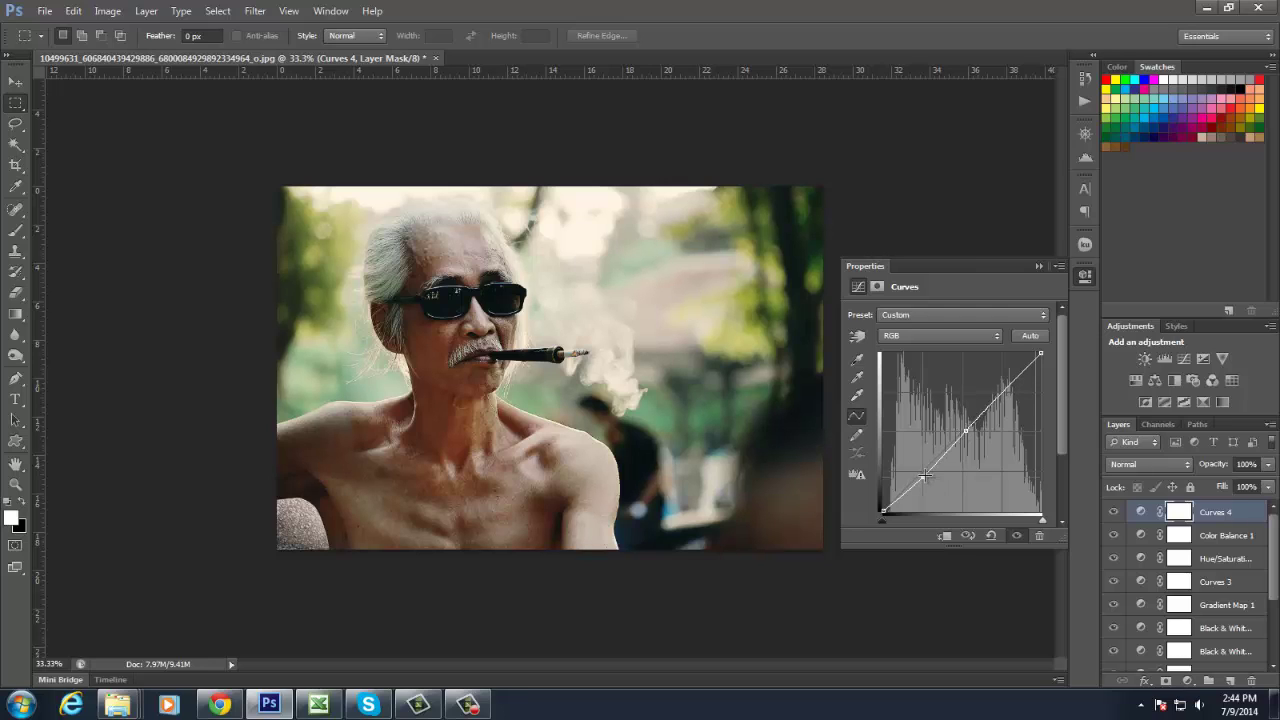
pyautogui.moveTo(885, 511); pyautogui.dragTo(884, 505)
pyautogui.moveTo(1040, 354); pyautogui.dragTo(1040, 366)
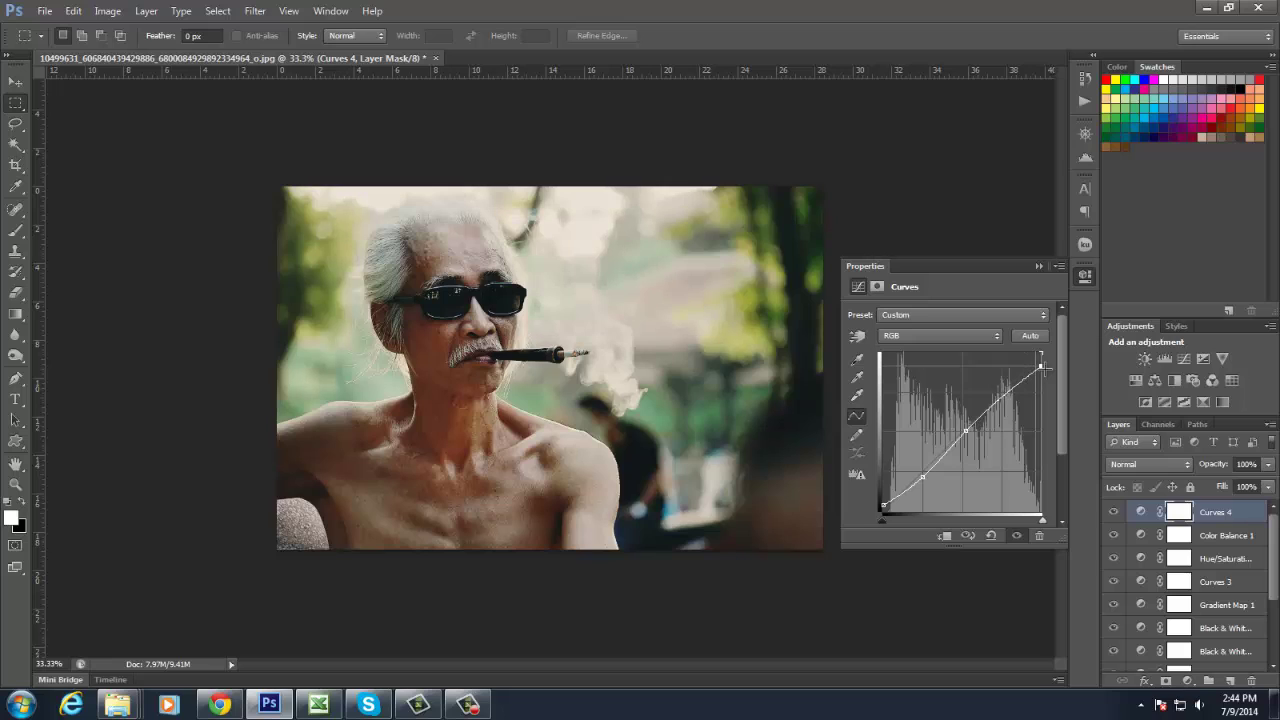
pyautogui.moveTo(966, 431); pyautogui.dragTo(956, 434)
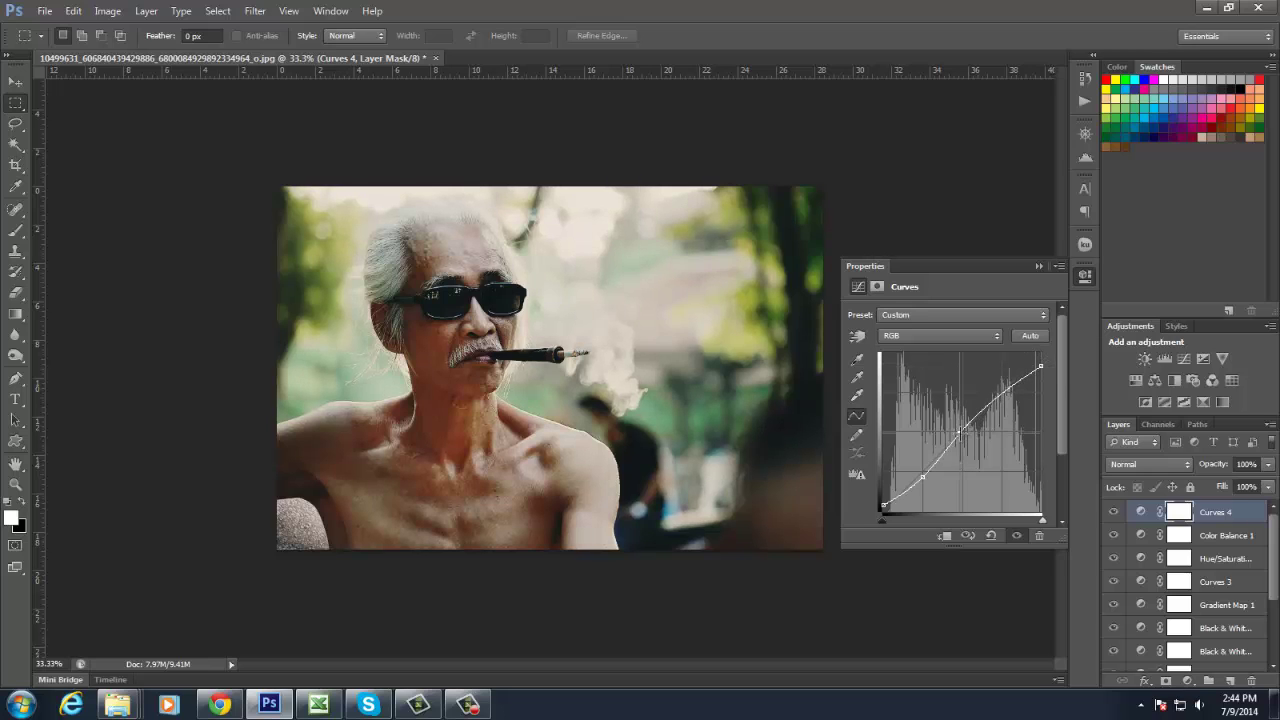
pyautogui.moveTo(999, 393); pyautogui.dragTo(1040, 374)
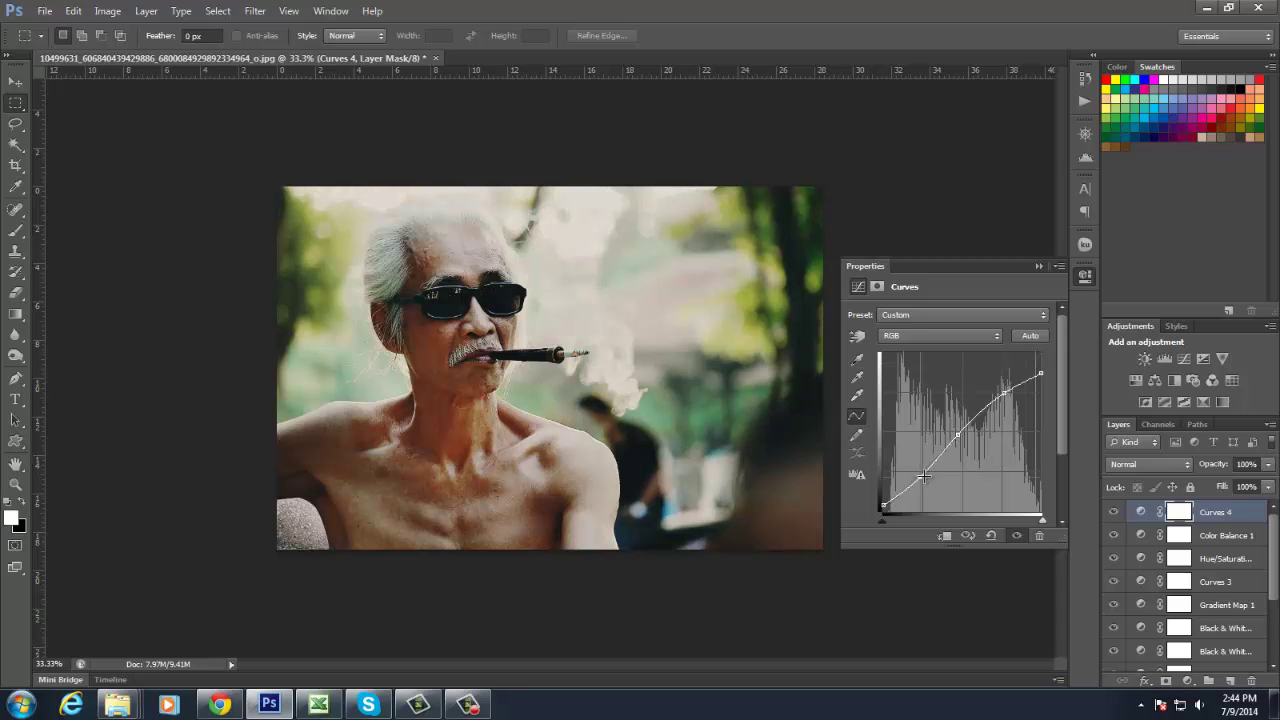
pyautogui.moveTo(906, 488); pyautogui.dragTo(901, 494)
# - Bend the Red channel curve of Curves 4 to shift the tint
pyautogui.click(990, 335)
pyautogui.click(925, 350)
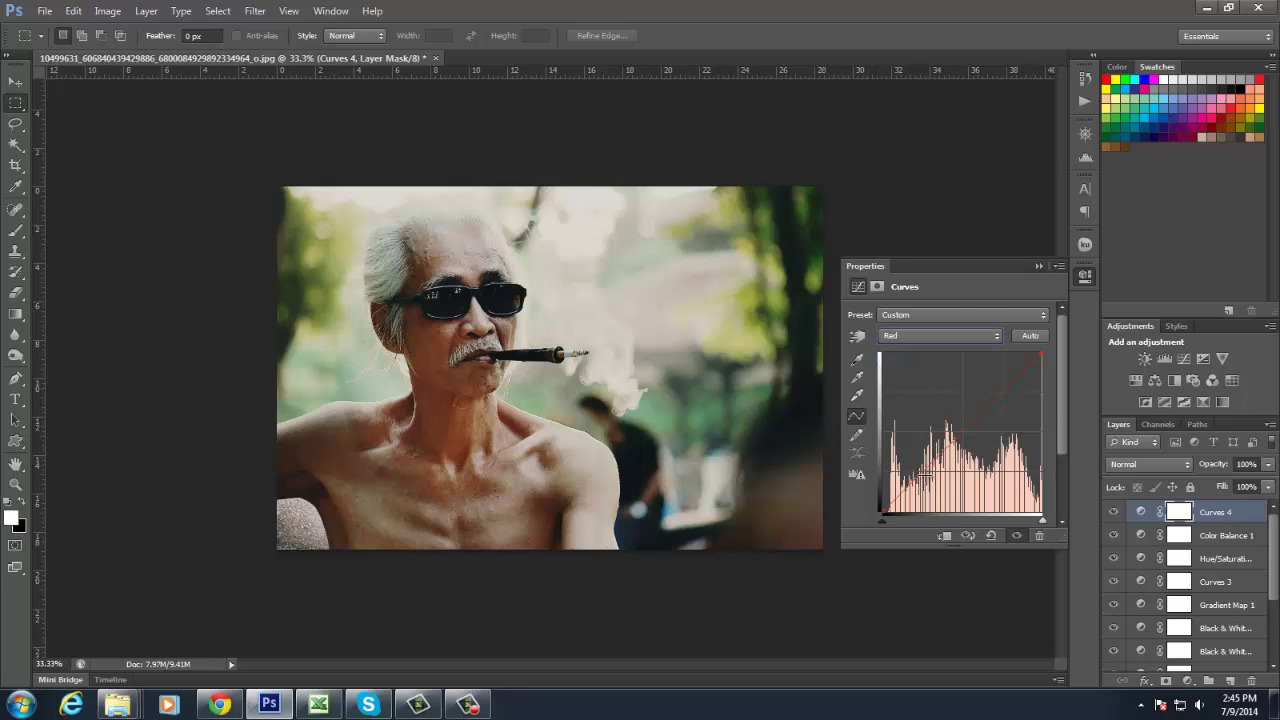
pyautogui.moveTo(922, 472); pyautogui.dragTo(961, 432)
# - Reshape the Green curve with shadow, midtone and highlight points, lowering its top end
pyautogui.click(915, 337)
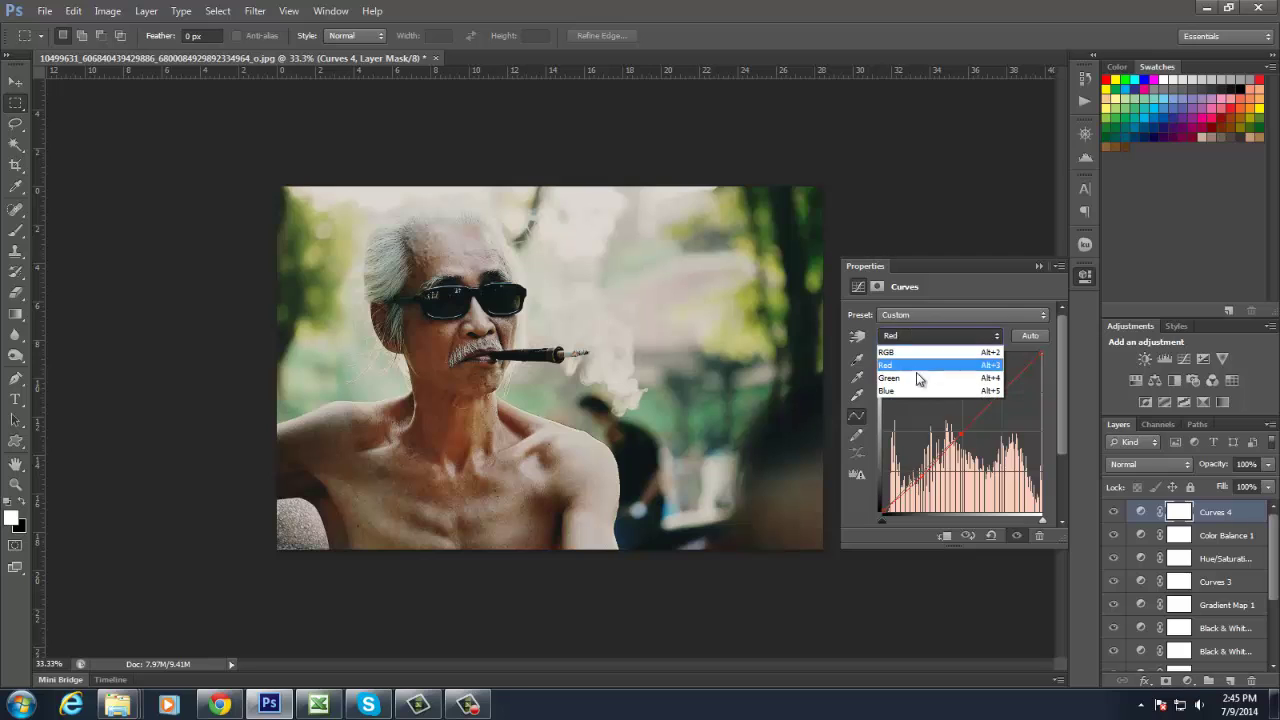
pyautogui.click(915, 379)
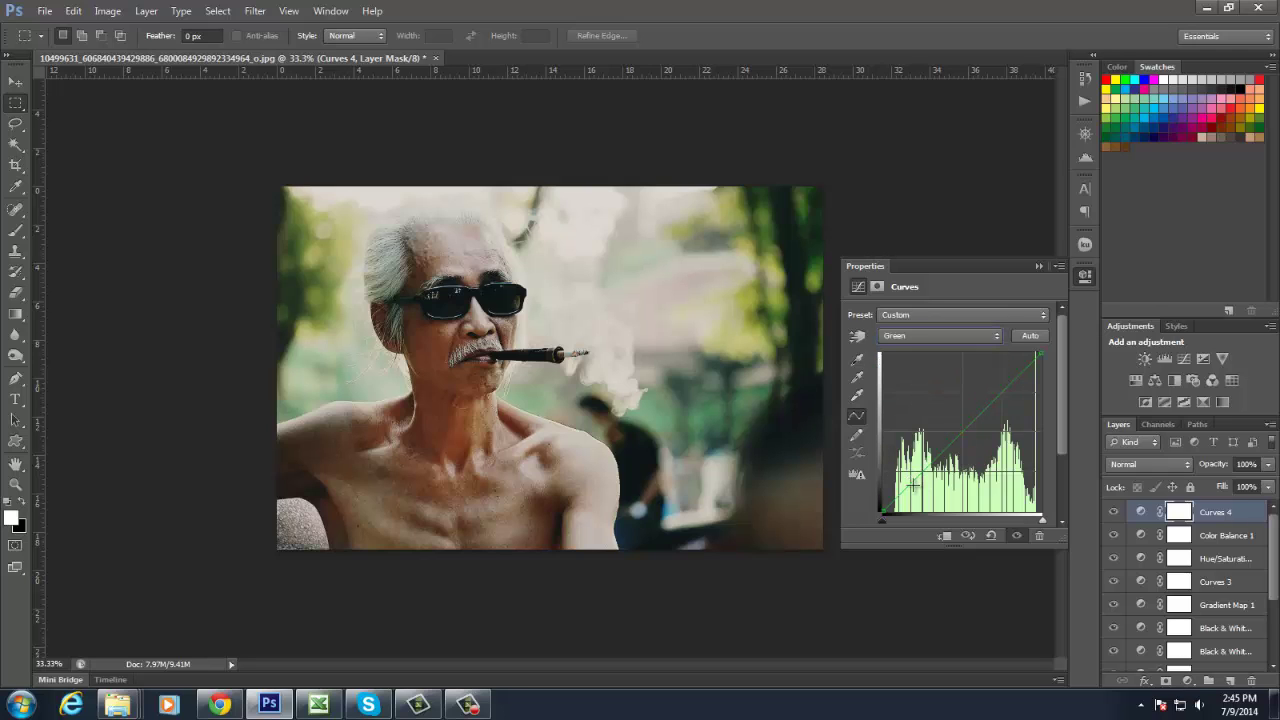
pyautogui.moveTo(911, 486); pyautogui.dragTo(907, 483)
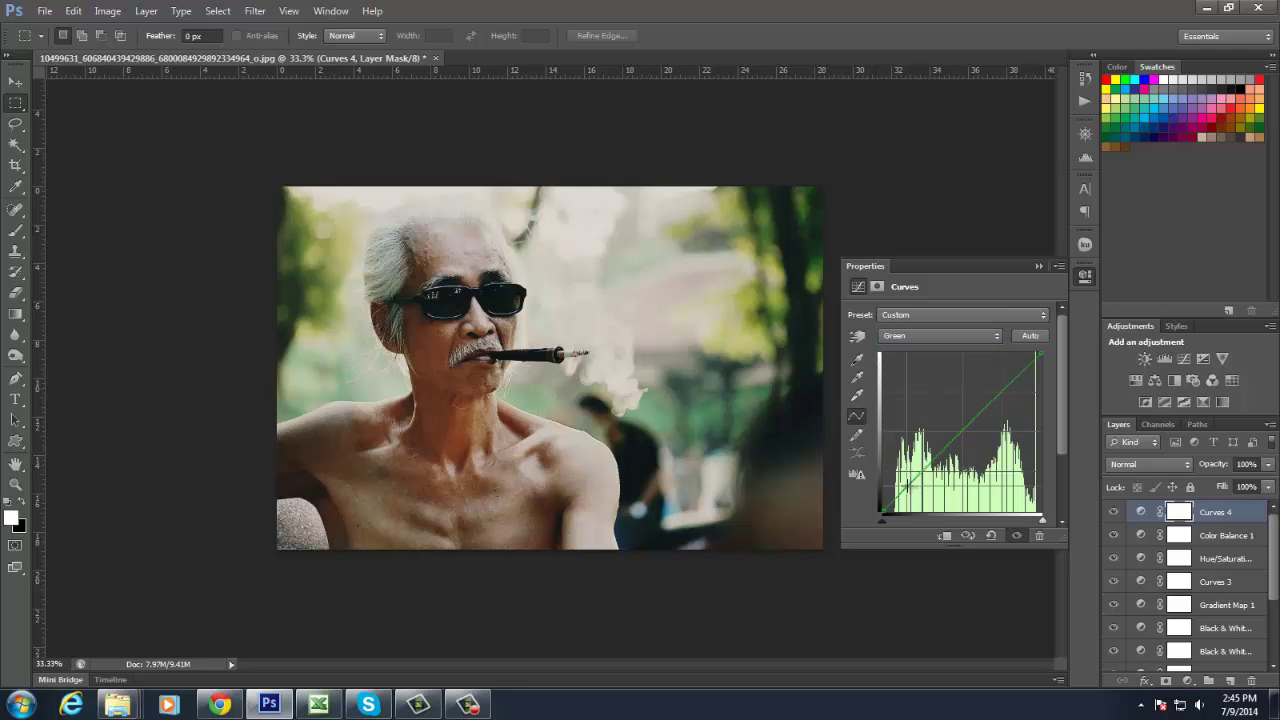
pyautogui.click(955, 436)
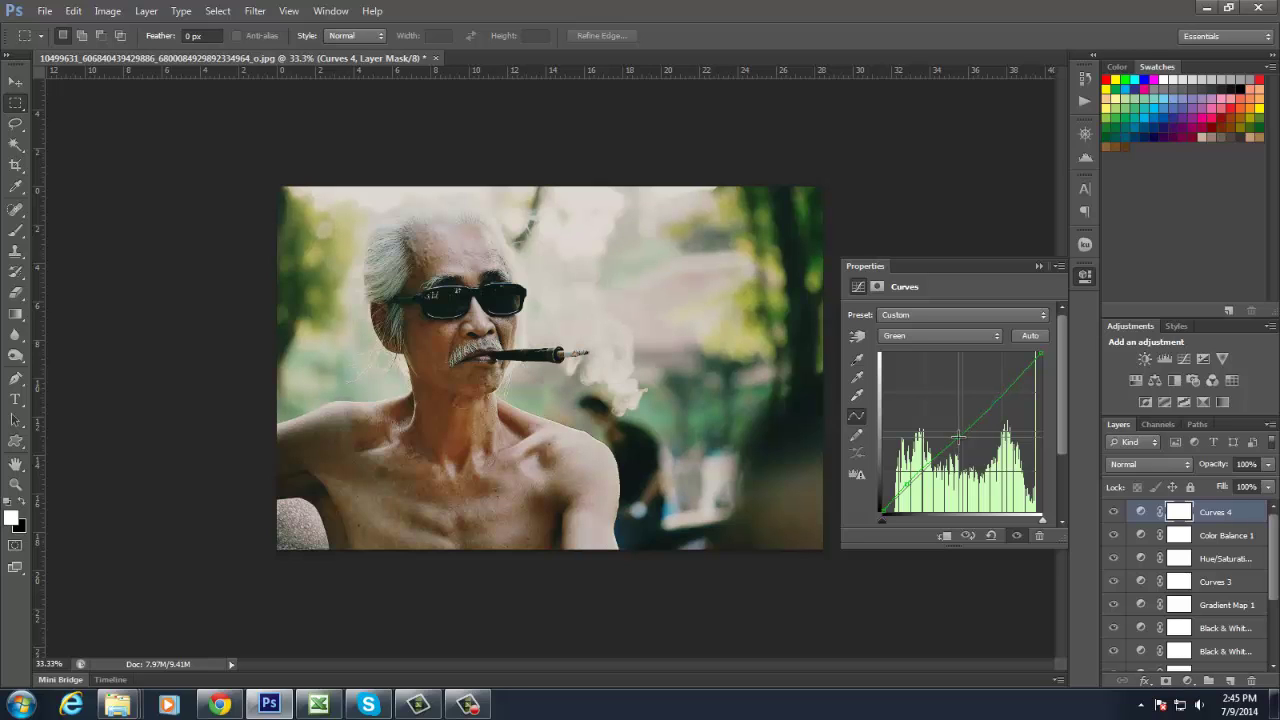
pyautogui.moveTo(959, 437); pyautogui.dragTo(959, 437)
pyautogui.click(1003, 393)
pyautogui.click(1041, 355)
pyautogui.moveTo(1042, 356); pyautogui.dragTo(1041, 359)
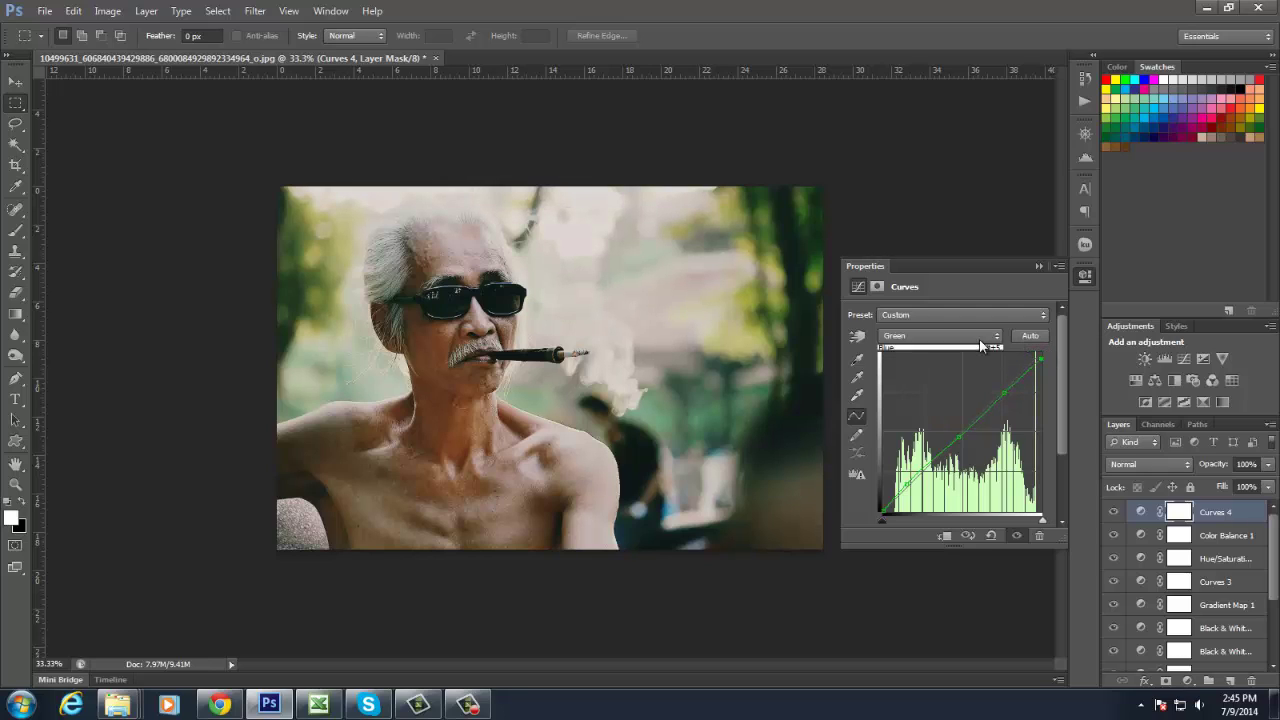
# - Add shadow, midtone and highlight points to the Blue curve and tweak the shadow point
pyautogui.click(940, 335)
pyautogui.click(930, 388)
pyautogui.click(919, 476)
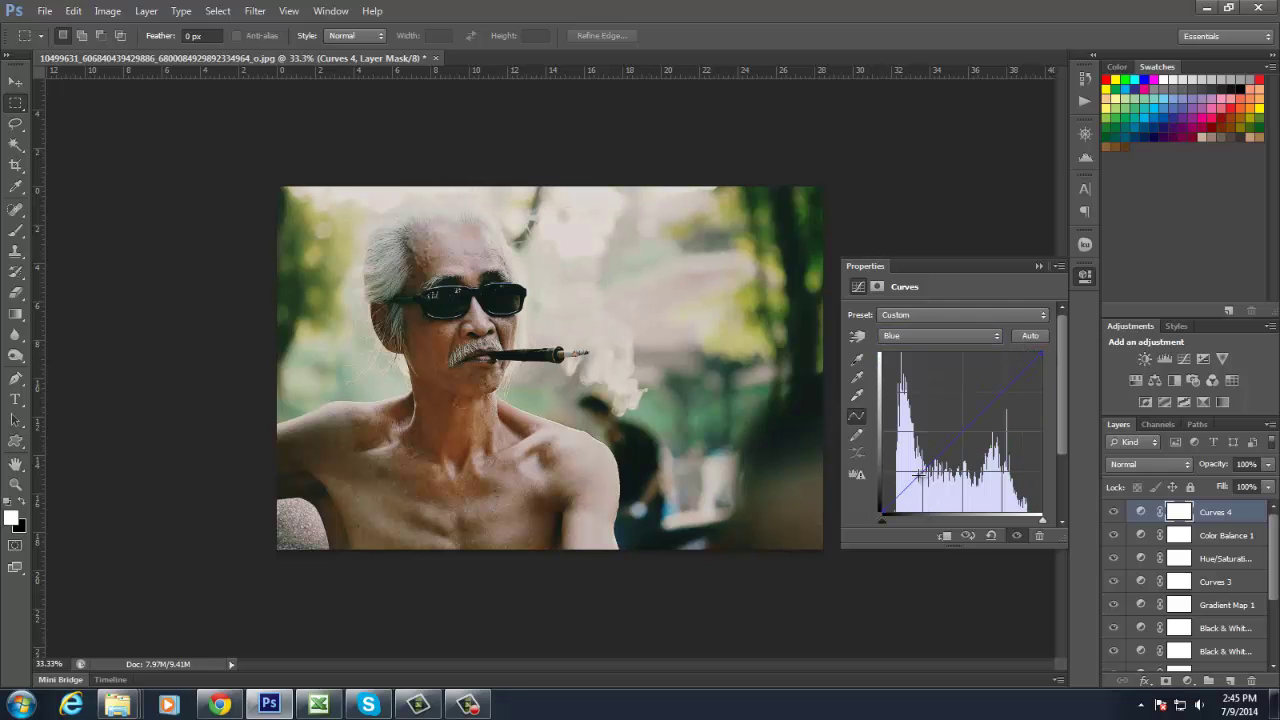
pyautogui.click(962, 431)
pyautogui.click(1003, 392)
pyautogui.moveTo(917, 476); pyautogui.dragTo(913, 480)
pyautogui.moveTo(913, 478); pyautogui.dragTo(915, 476)
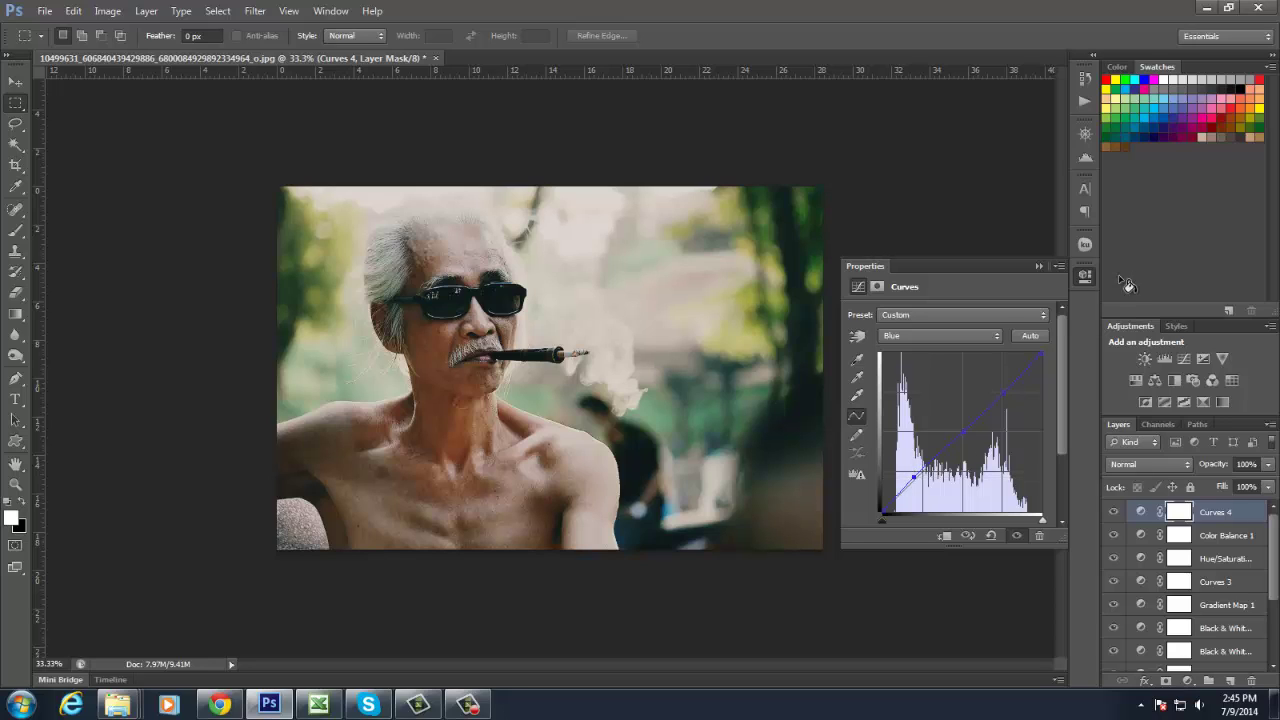
pyautogui.click(1041, 266)
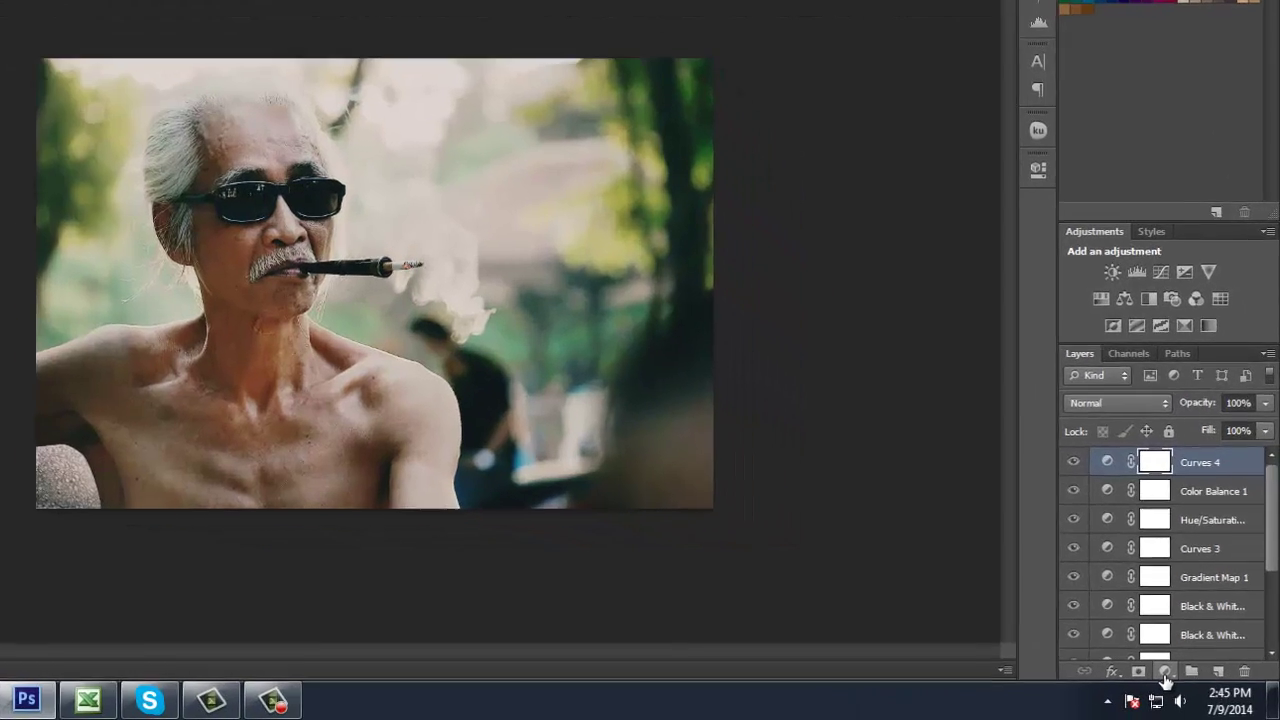
# - Add a Vibrance 1 layer with Vibrance −20 and Saturation 10
pyautogui.click(1188, 681)
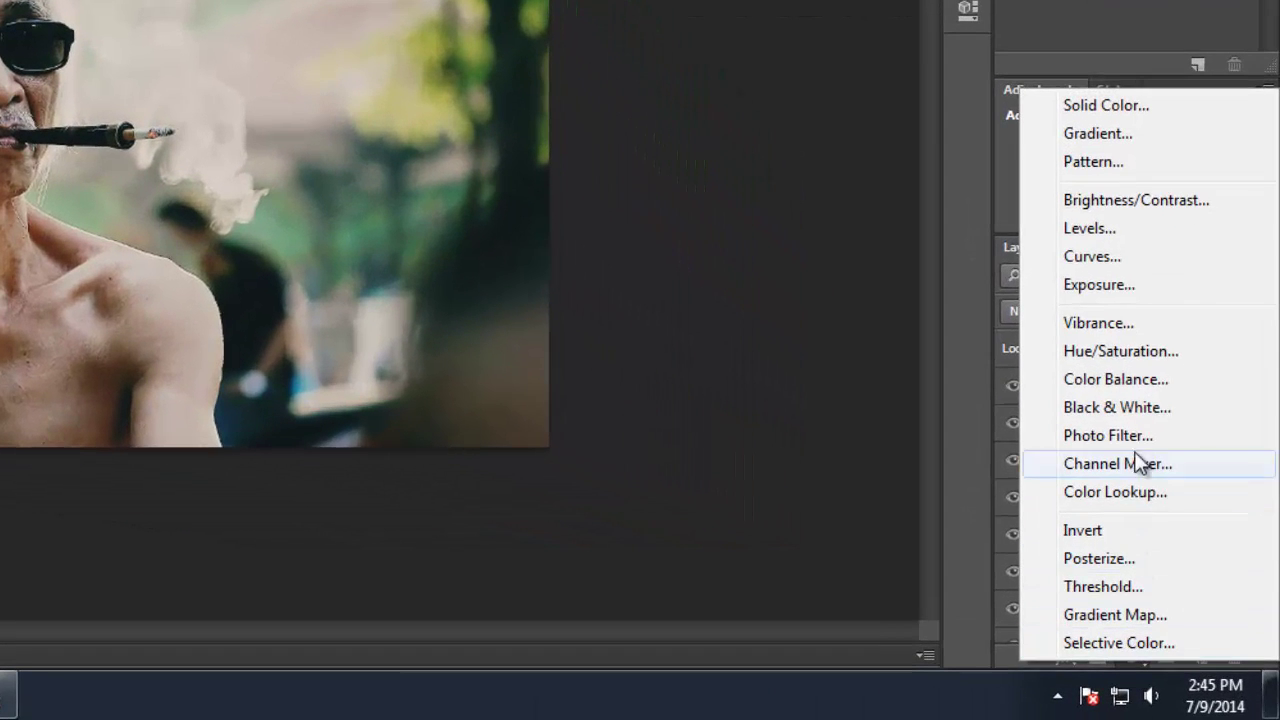
pyautogui.click(1124, 323)
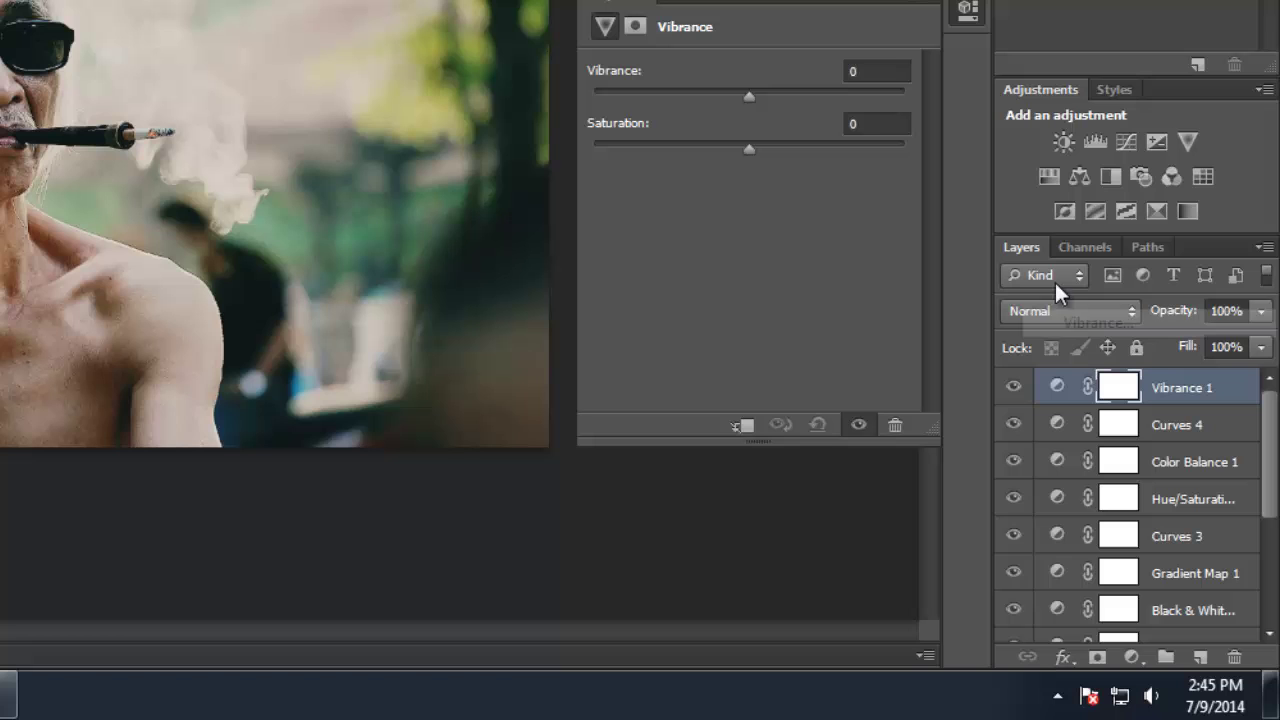
pyautogui.click(883, 66)
pyautogui.write('-20')
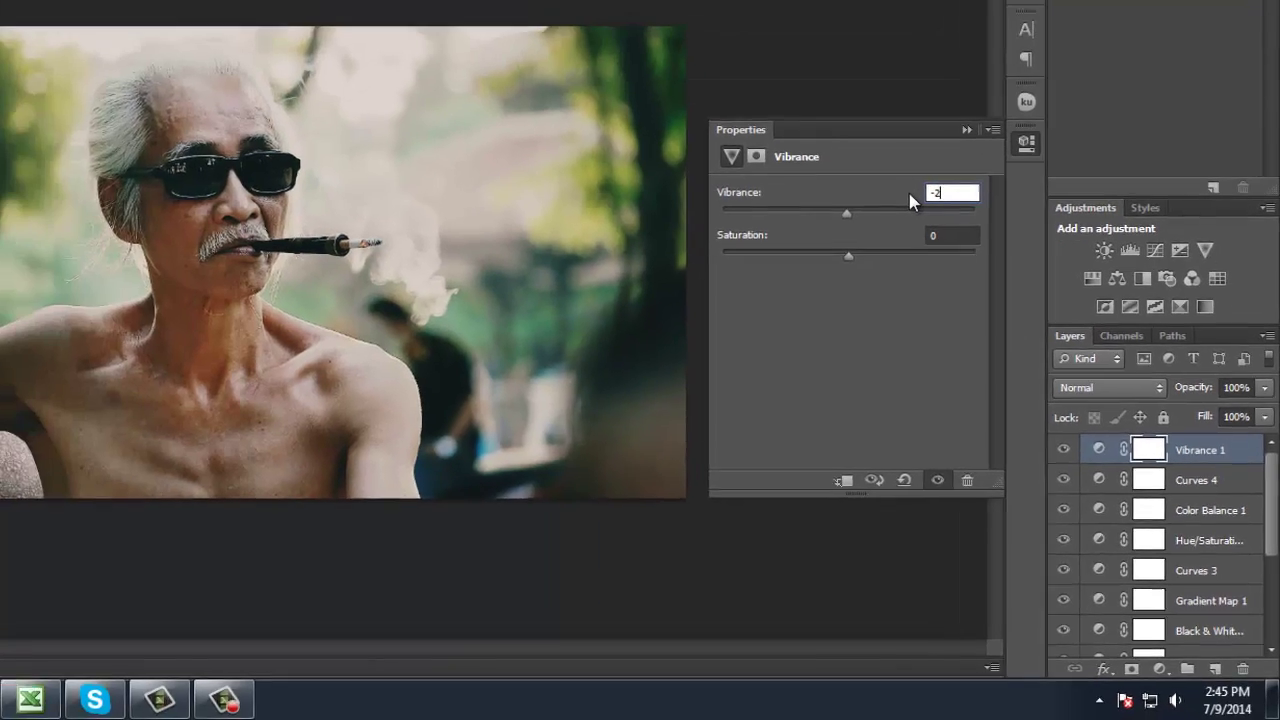
pyautogui.press('Tab')
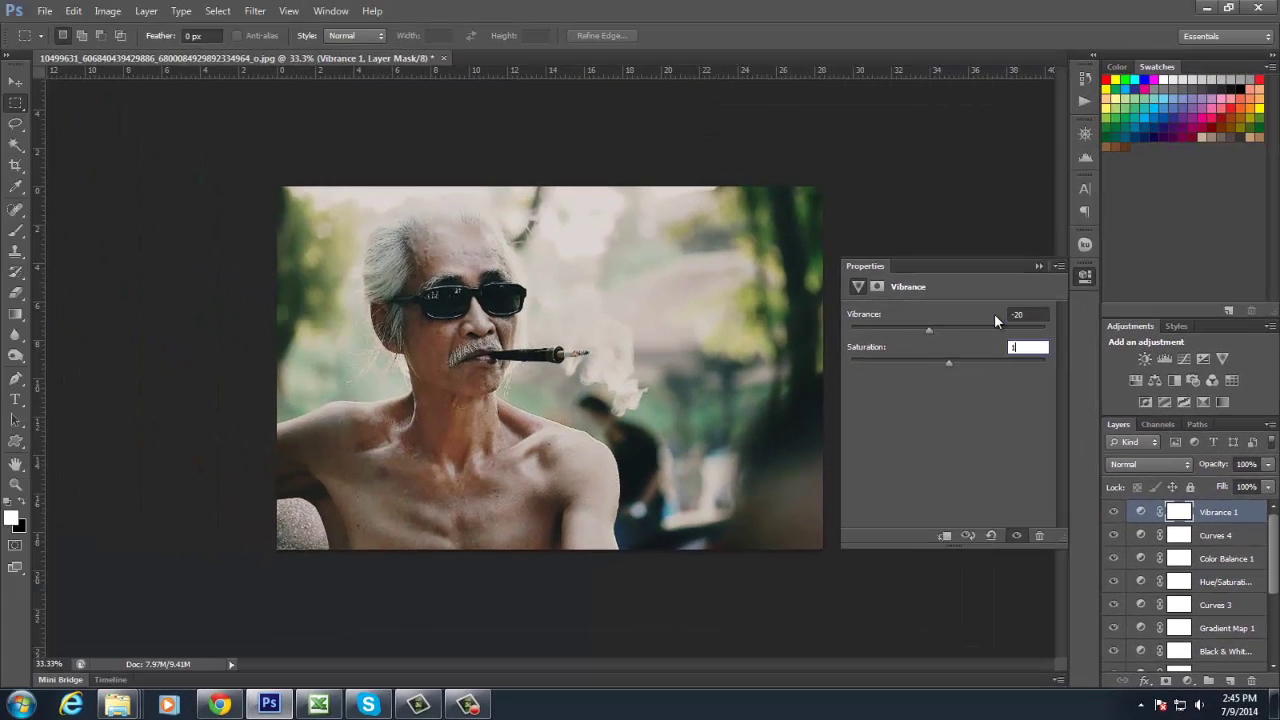
pyautogui.write('10')
pyautogui.click(1041, 268)
pyautogui.click(1186, 682)
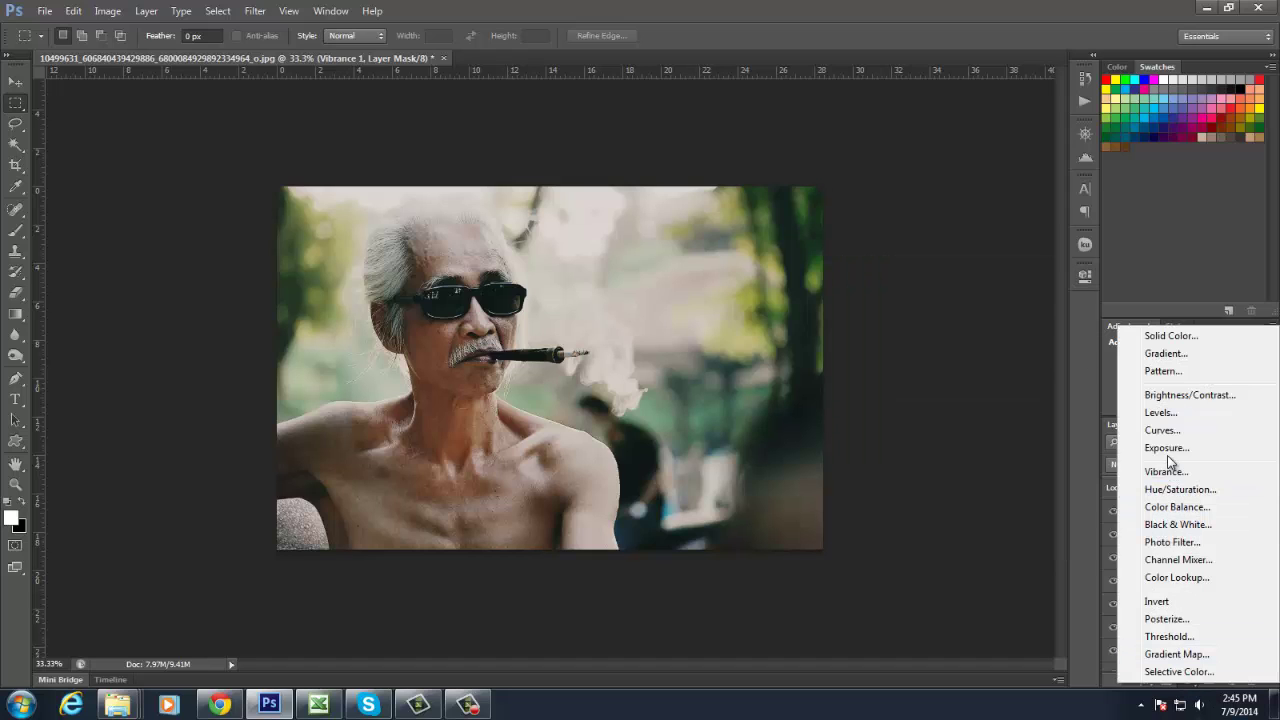
# - Add Exposure 1 with Exposure −0.05, Offset 0.0184 and Gamma Correction 0.92
pyautogui.click(1140, 448)
pyautogui.click(1015, 342)
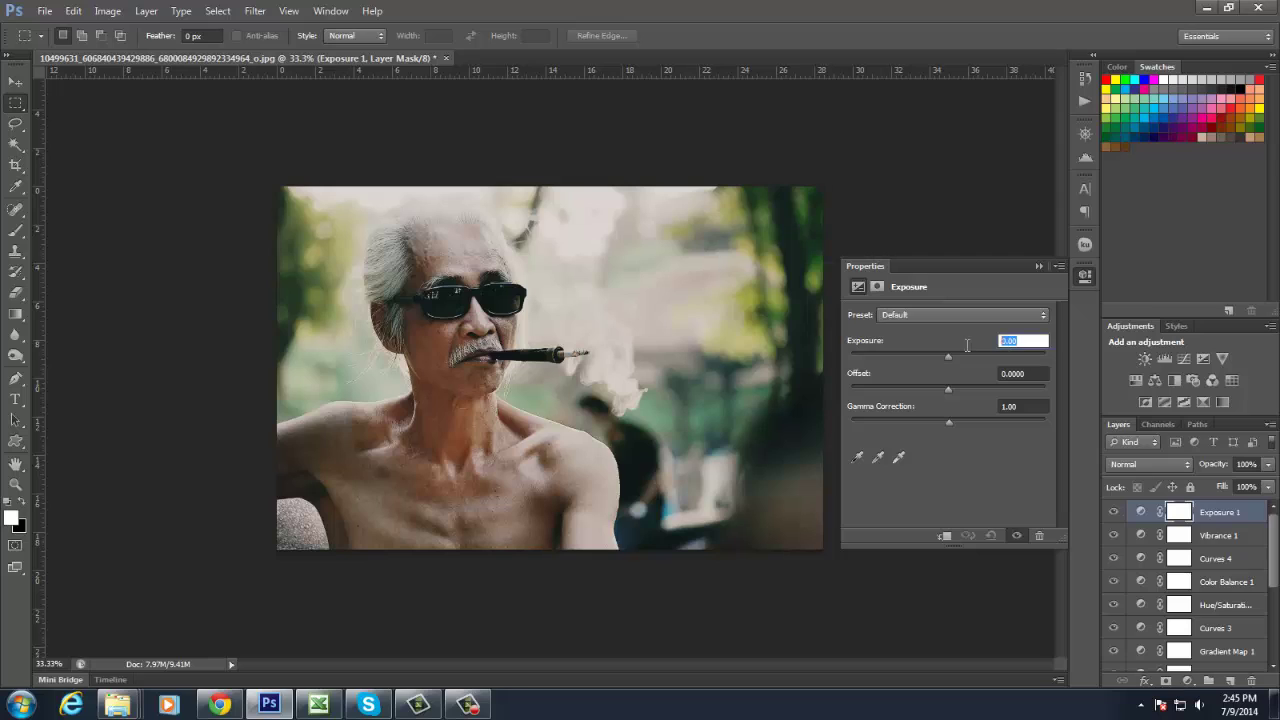
pyautogui.write('-')
pyautogui.write('0.05')
pyautogui.press('Tab')
pyautogui.write('0.')
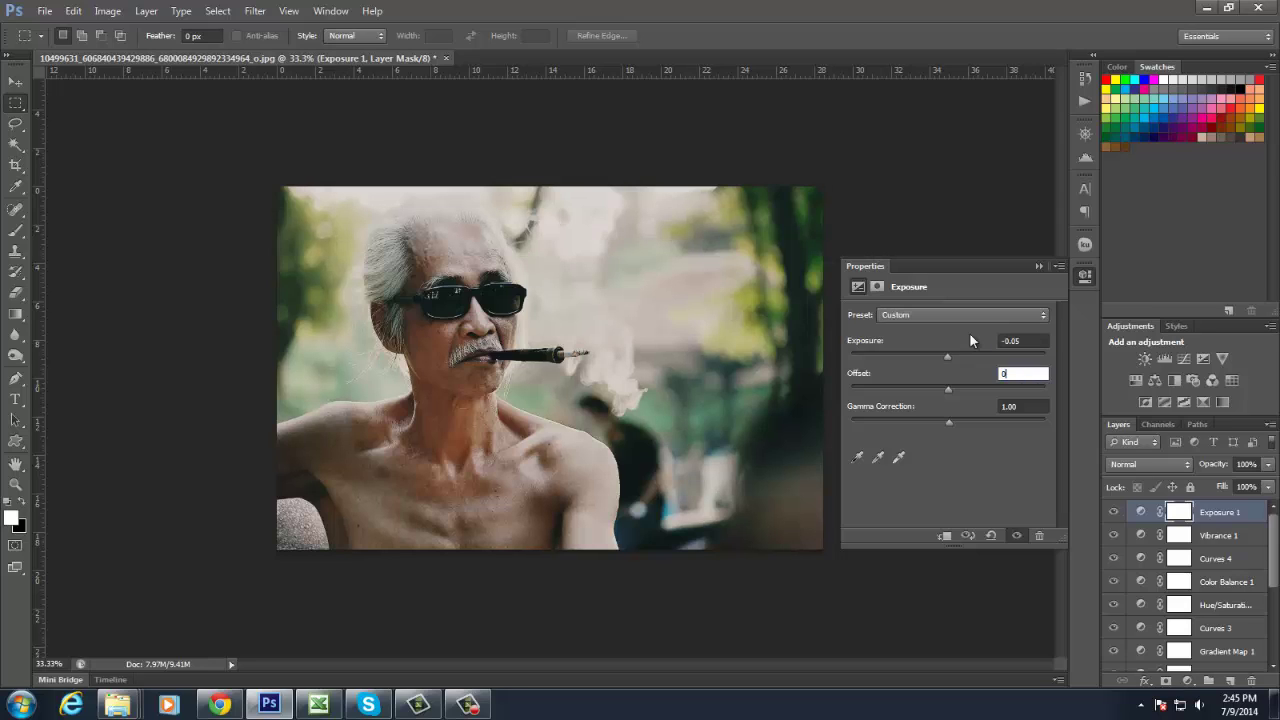
pyautogui.write('08')
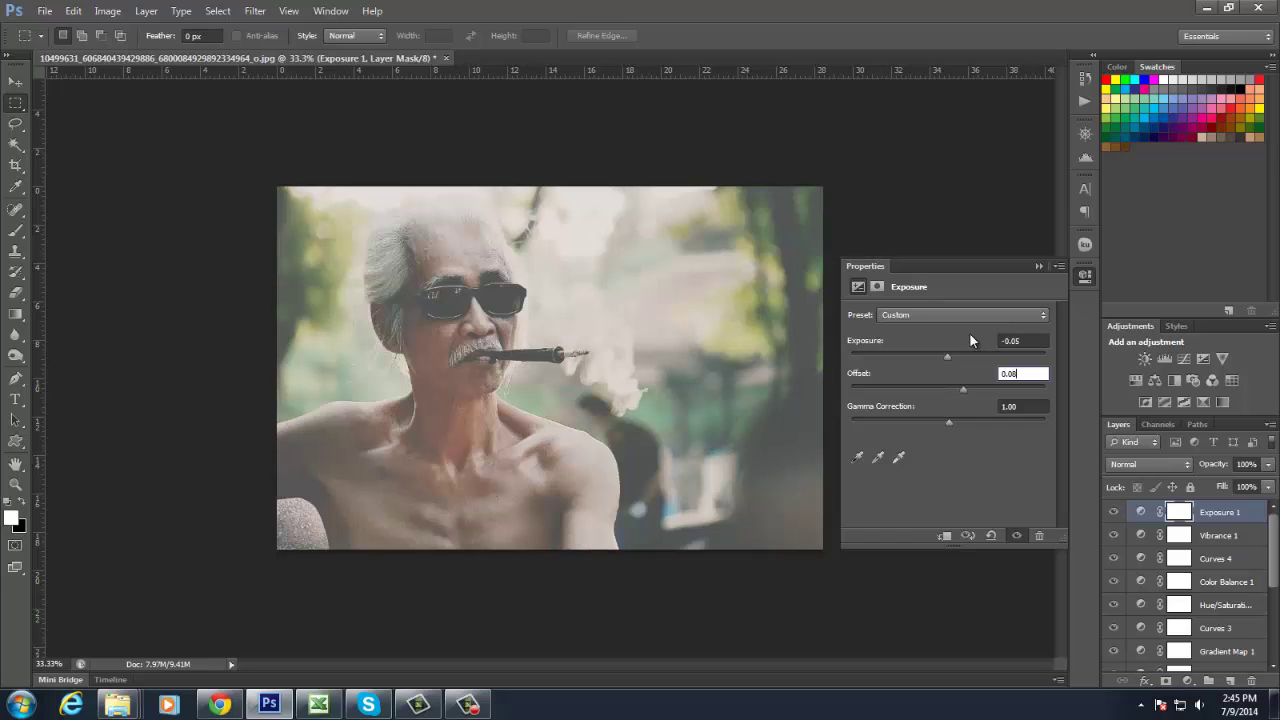
pyautogui.press('BackSpace')
pyautogui.write('184')
pyautogui.press('Tab')
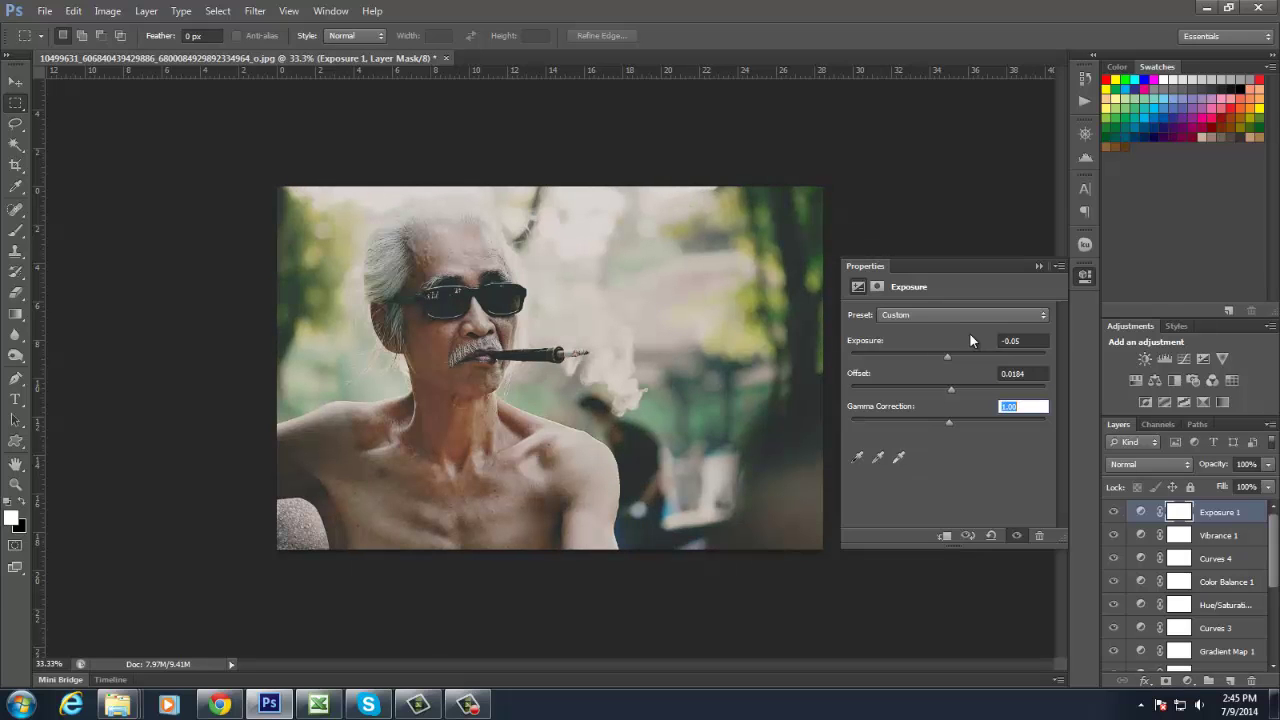
pyautogui.write('0.92')
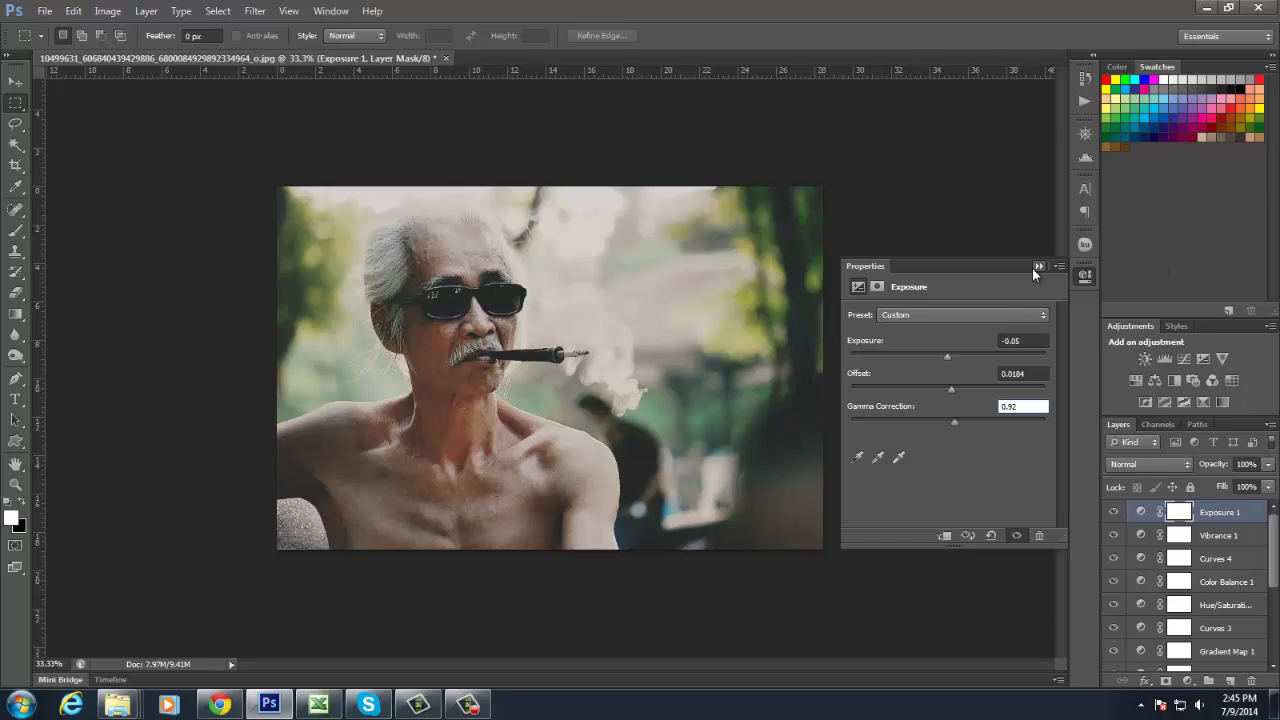
pyautogui.click(1038, 266)
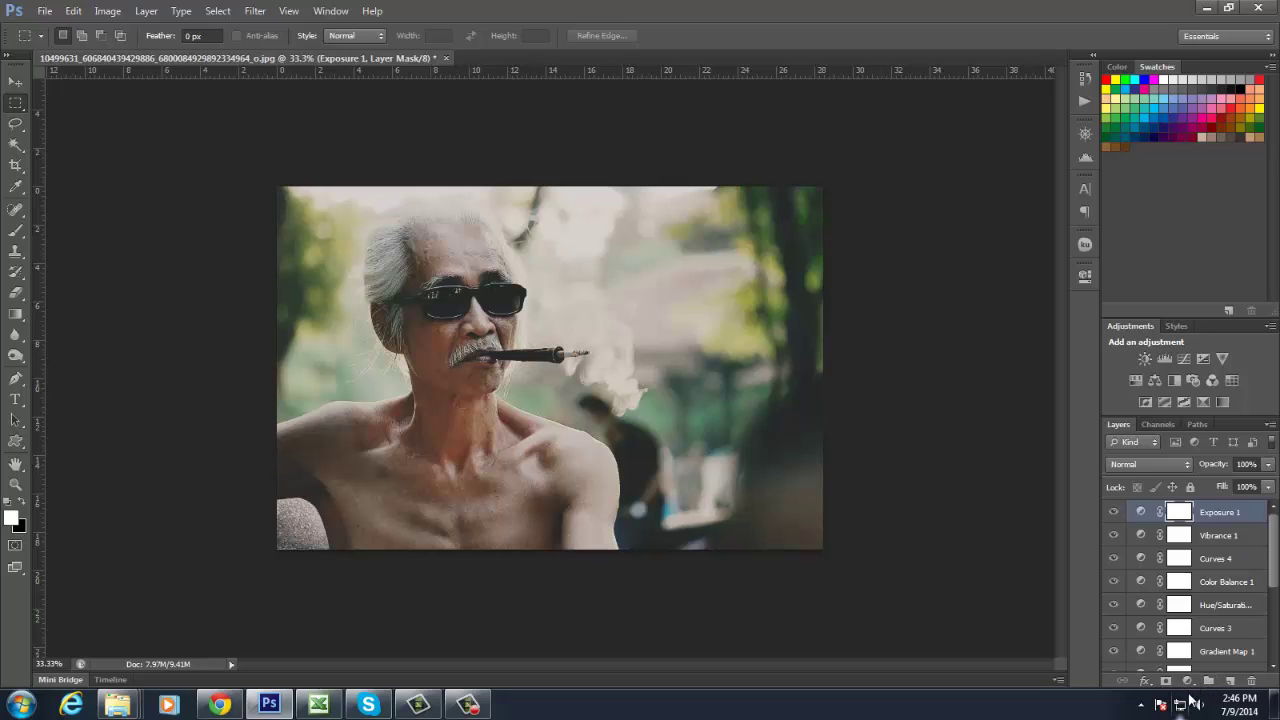
# - Stamp visible into Layer 1 and add 3% Gaussian monochromatic noise
pyautogui.hotkey('ctrl', 'alt', 'shift', 'e')
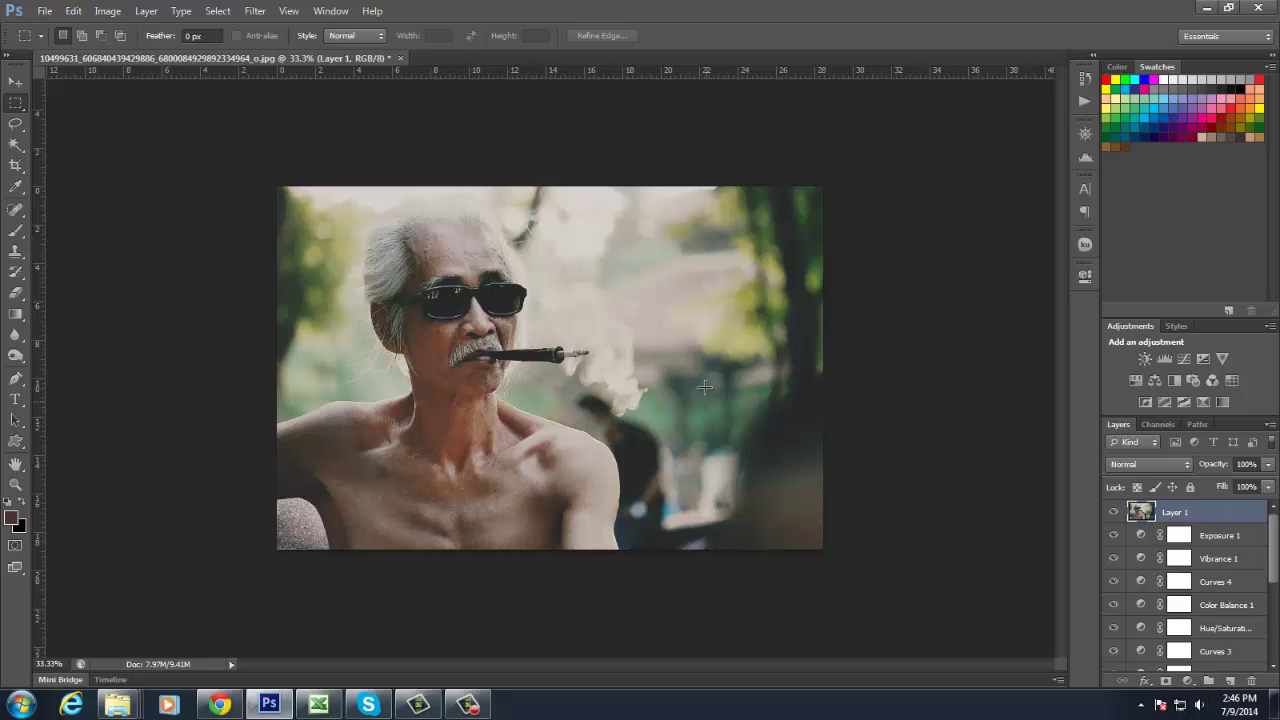
pyautogui.click(256, 11)
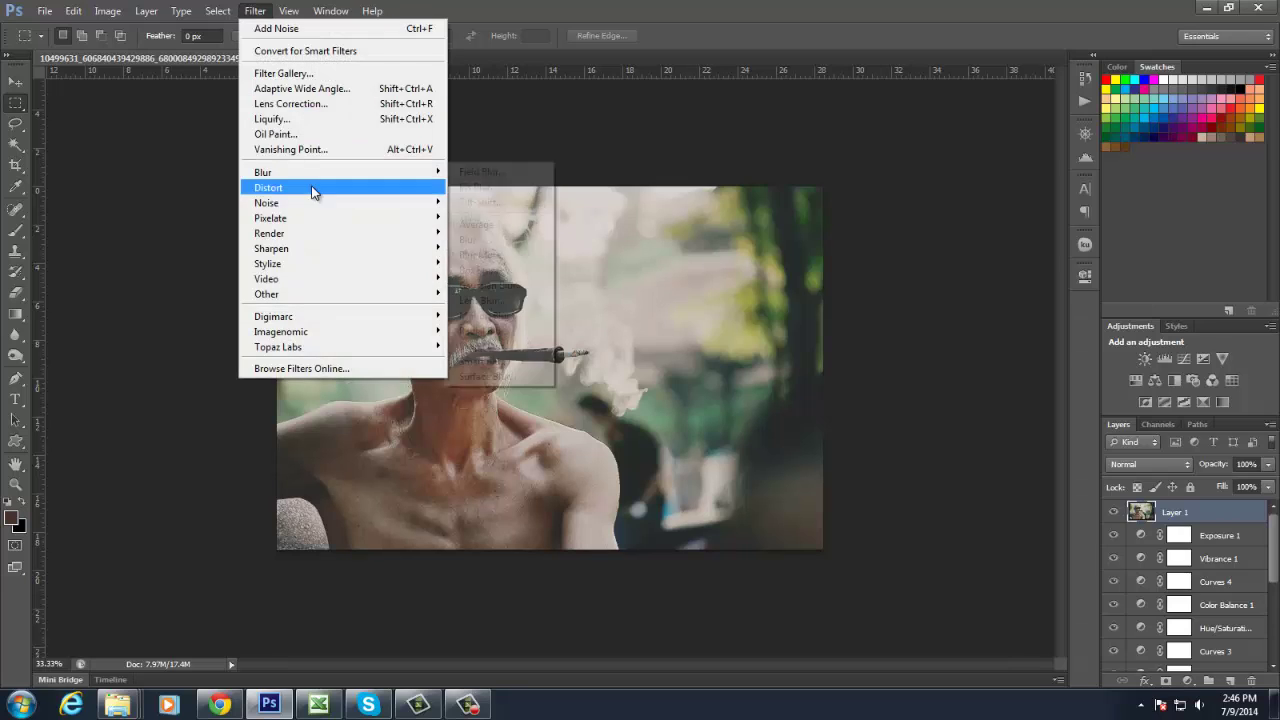
pyautogui.click(486, 202)
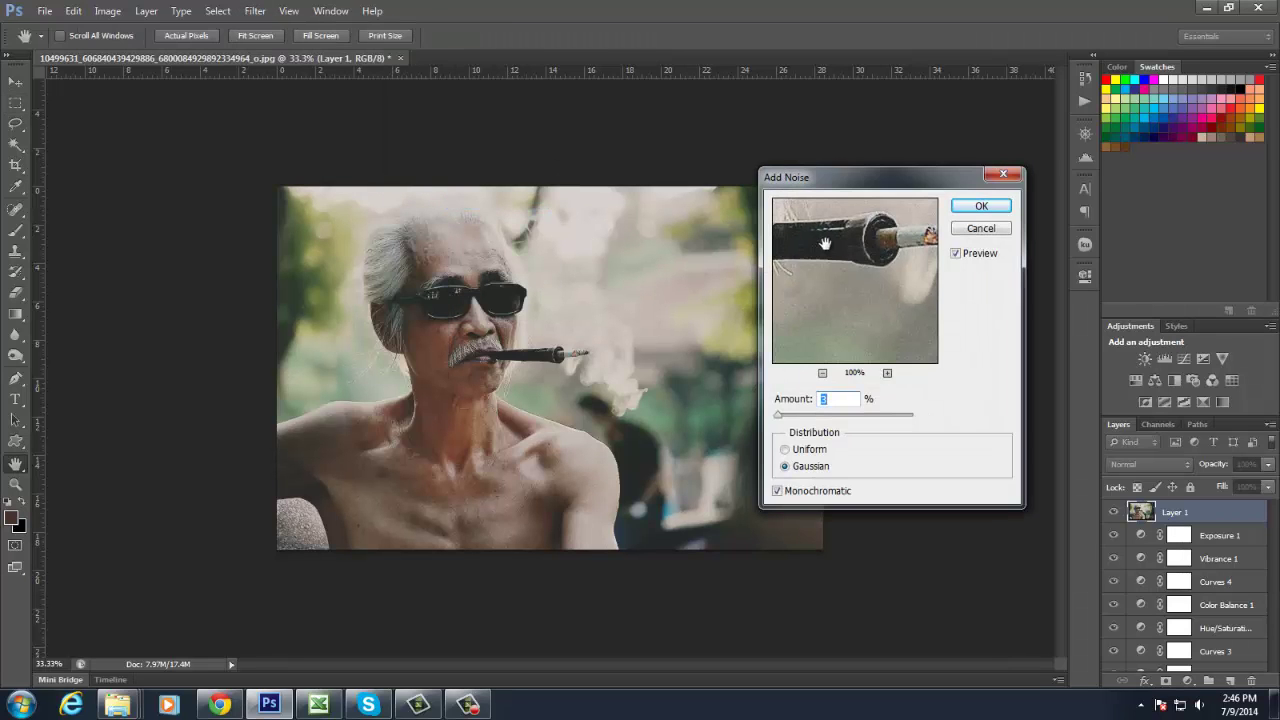
pyautogui.moveTo(871, 191); pyautogui.dragTo(926, 199)
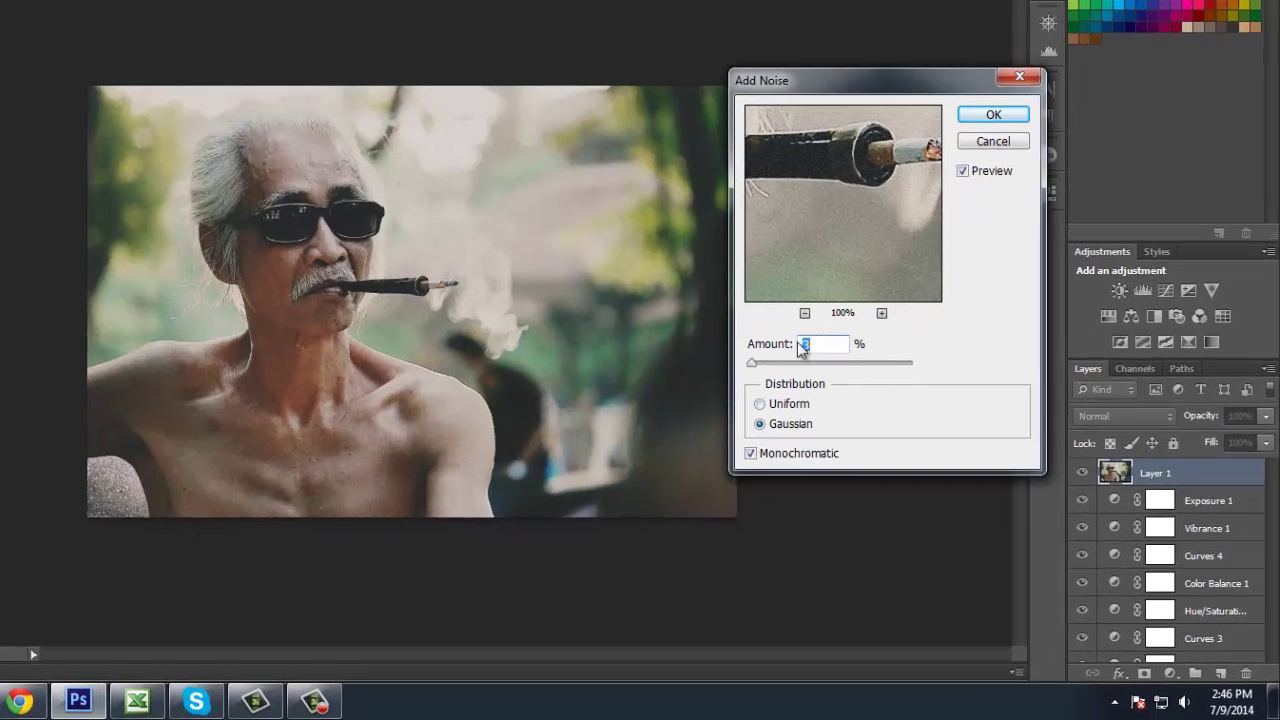
pyautogui.click(1005, 117)
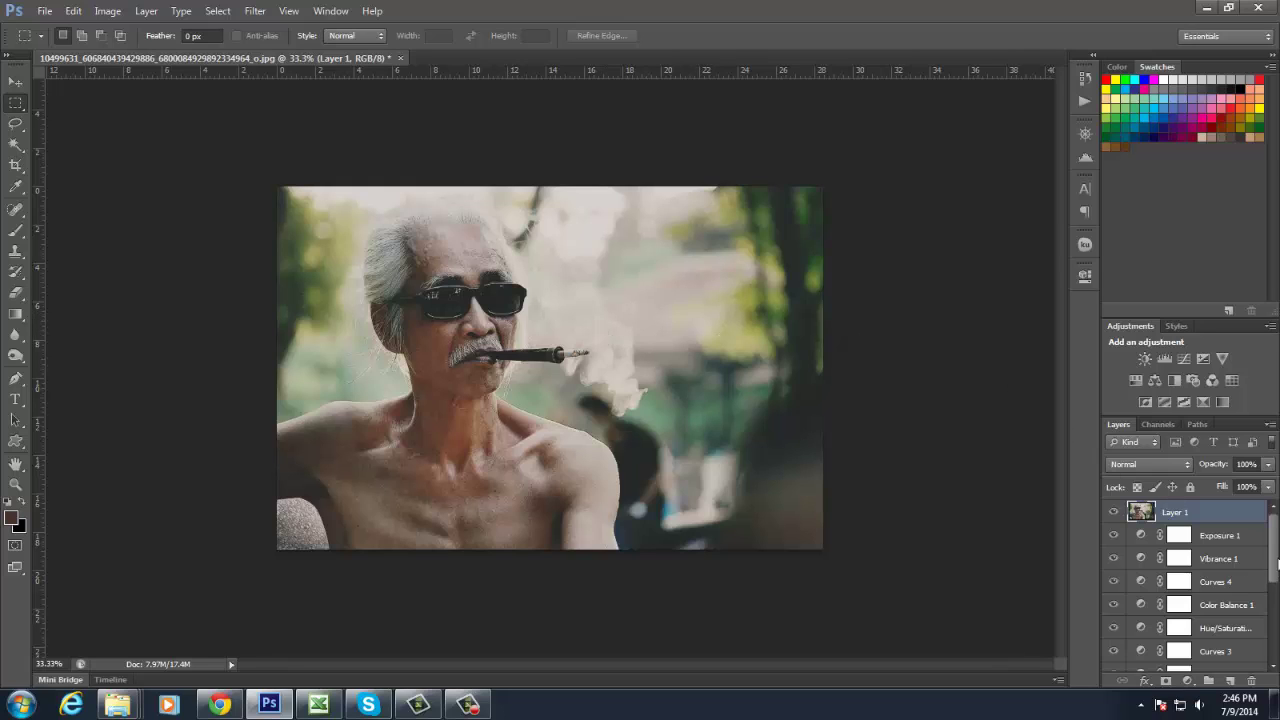
pyautogui.scroll(-5, 1278, 565)
# - Group Layer 1 through Curves 1 into Group 1 and toggle it for a before/after view
pyautogui.keyDown('shift'); pyautogui.click(1247, 643); pyautogui.keyUp('shift')
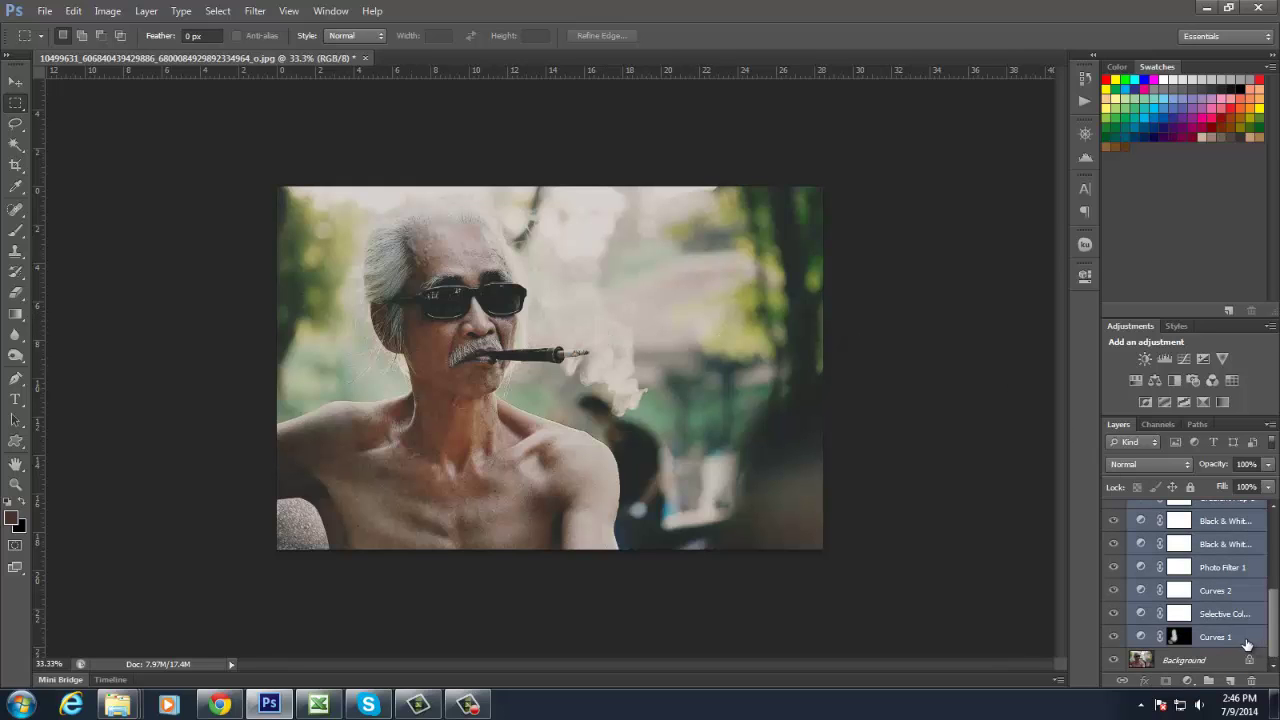
pyautogui.hotkey('ctrl', 'g')
pyautogui.click(1114, 510)
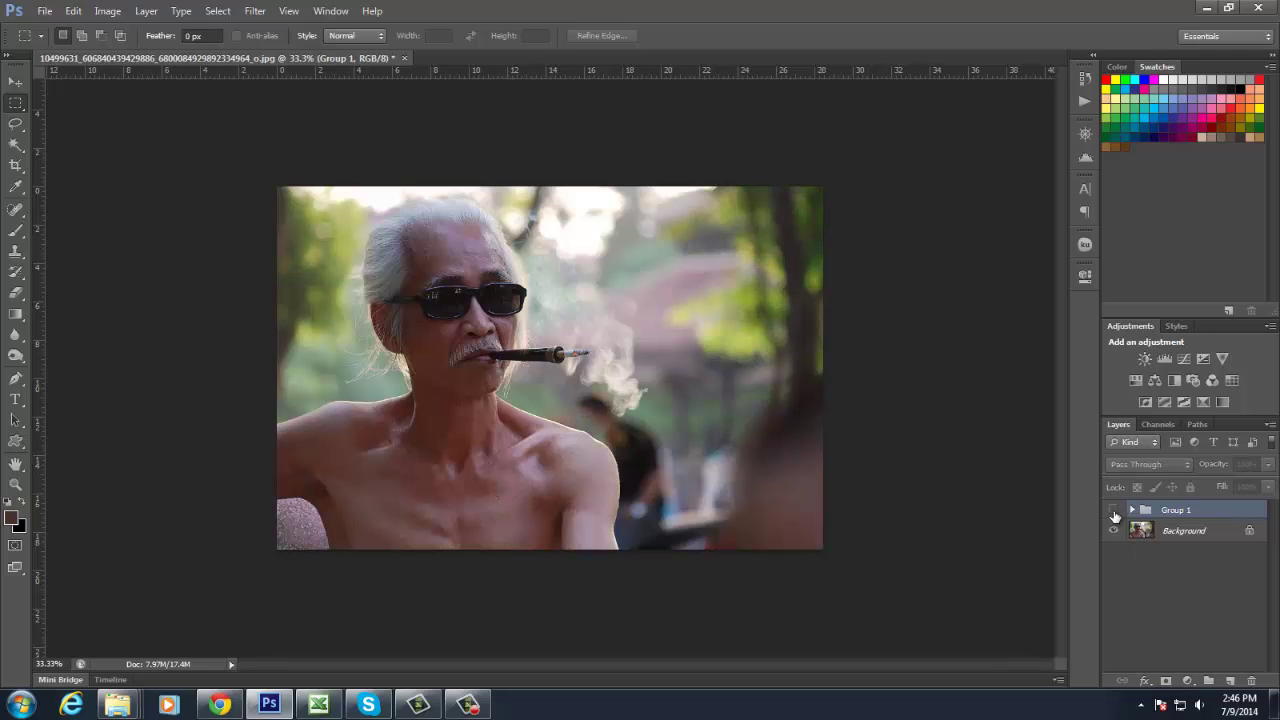
pyautogui.click(1114, 511)
pyautogui.click(1114, 511)
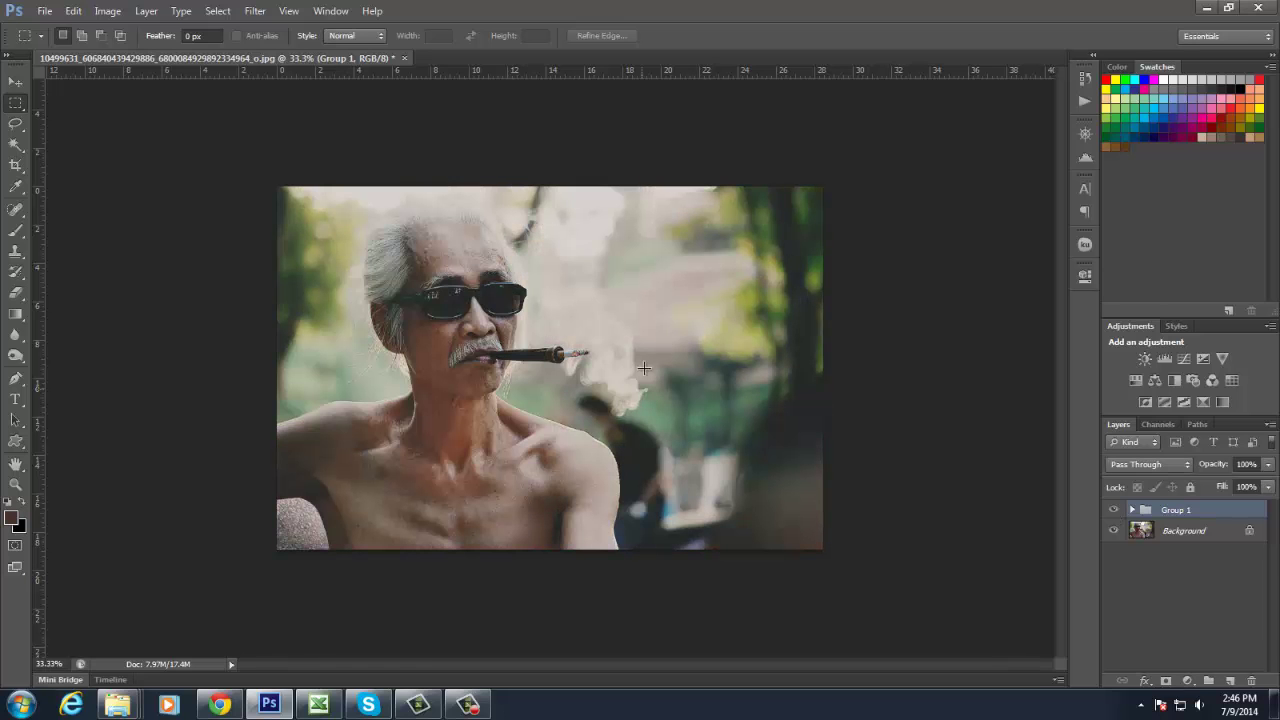